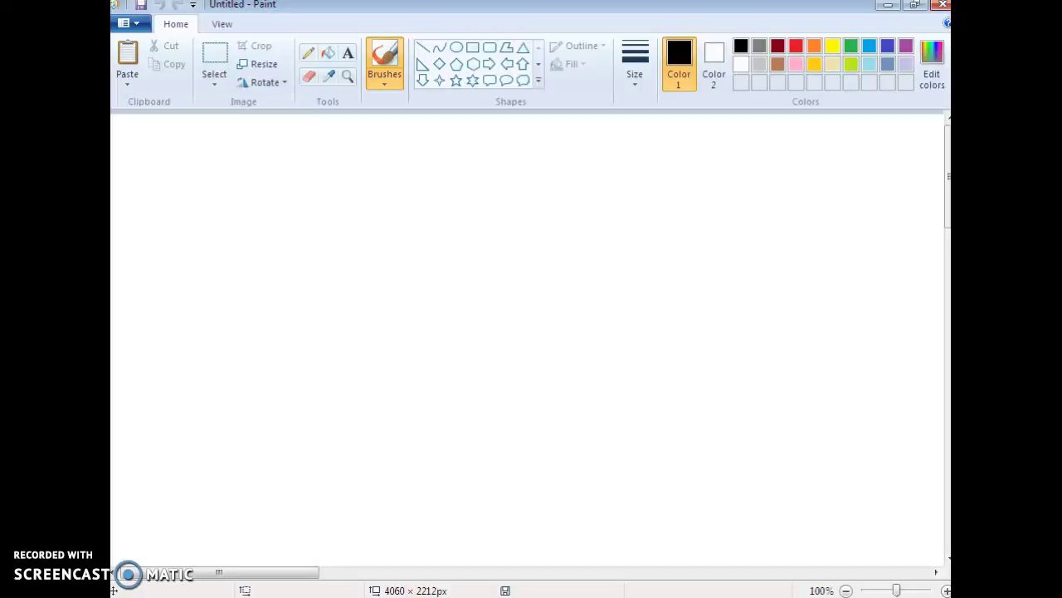
Scribble overlapping black loops across the blank Paint canvas.
{"action": "mouse_move", "coordinate": [306, 193]}
{"action": "left_mouse_down"}
{"action": "mouse_move", "coordinate": [325, 280]}
{"action": "mouse_move", "coordinate": [427, 324]}
{"action": "mouse_move", "coordinate": [526, 277]}
{"action": "mouse_move", "coordinate": [543, 292]}
{"action": "mouse_move", "coordinate": [512, 346]}
{"action": "mouse_move", "coordinate": [573, 343]}
{"action": "mouse_move", "coordinate": [745, 386]}
{"action": "mouse_move", "coordinate": [586, 421]}
{"action": "mouse_move", "coordinate": [370, 399]}
{"action": "left_mouse_up"}
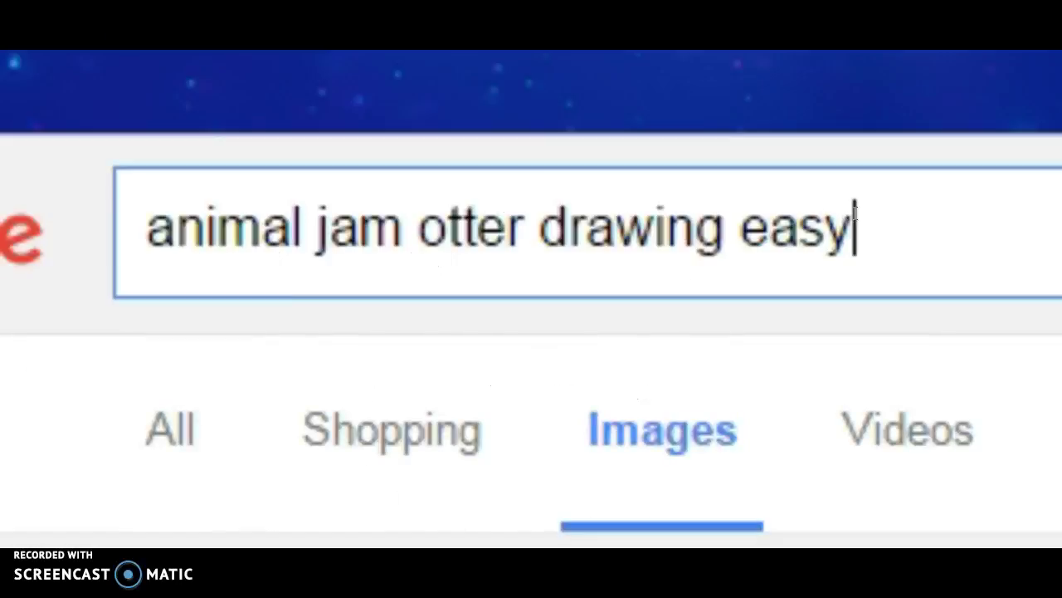
Highlight the 'animal jam otter drawing easy' query in Google Images.
{"action": "mouse_move", "coordinate": [855, 228]}
{"action": "left_mouse_down"}
{"action": "mouse_move", "coordinate": [74, 287]}
{"action": "mouse_move", "coordinate": [448, 241]}
{"action": "mouse_move", "coordinate": [838, 170]}
{"action": "mouse_move", "coordinate": [946, 168]}
{"action": "left_mouse_up"}
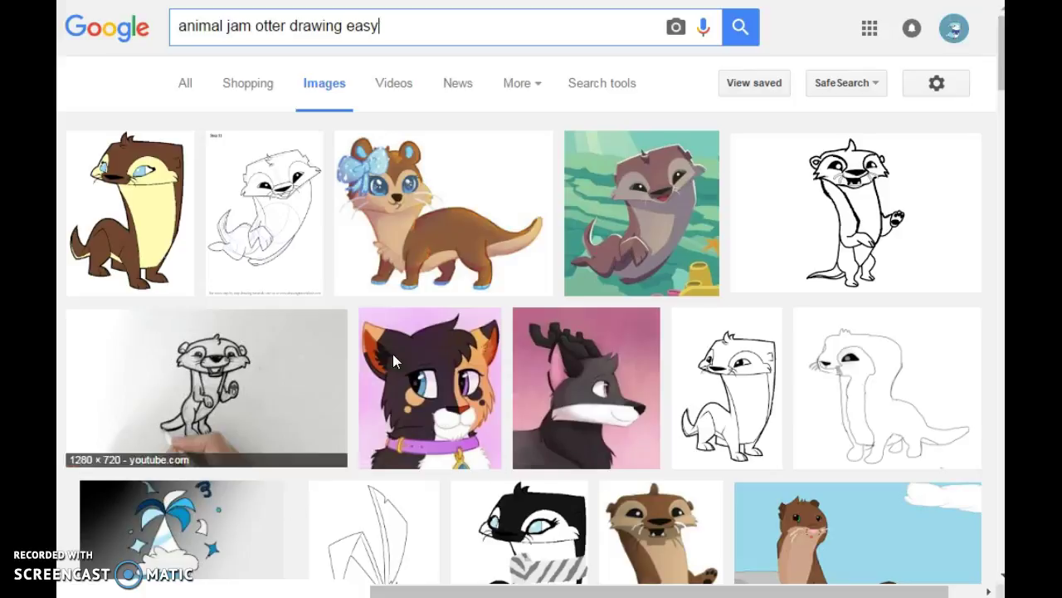
Preview the 372 × 500 standing otter line drawing and bring up its image menu.
{"action": "left_click", "coordinate": [748, 384]}
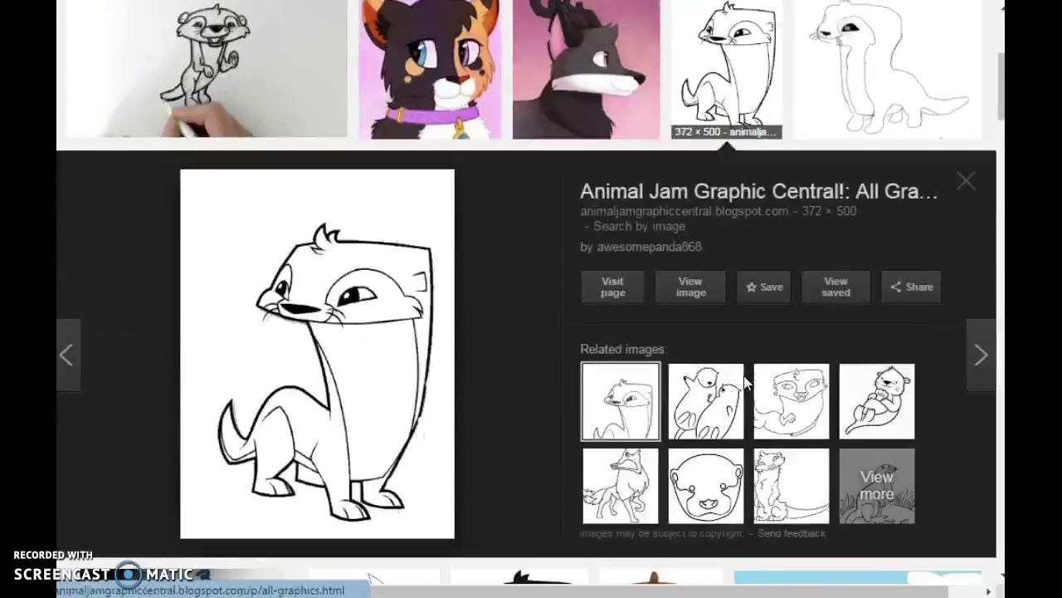
{"action": "right_click", "coordinate": [362, 371]}
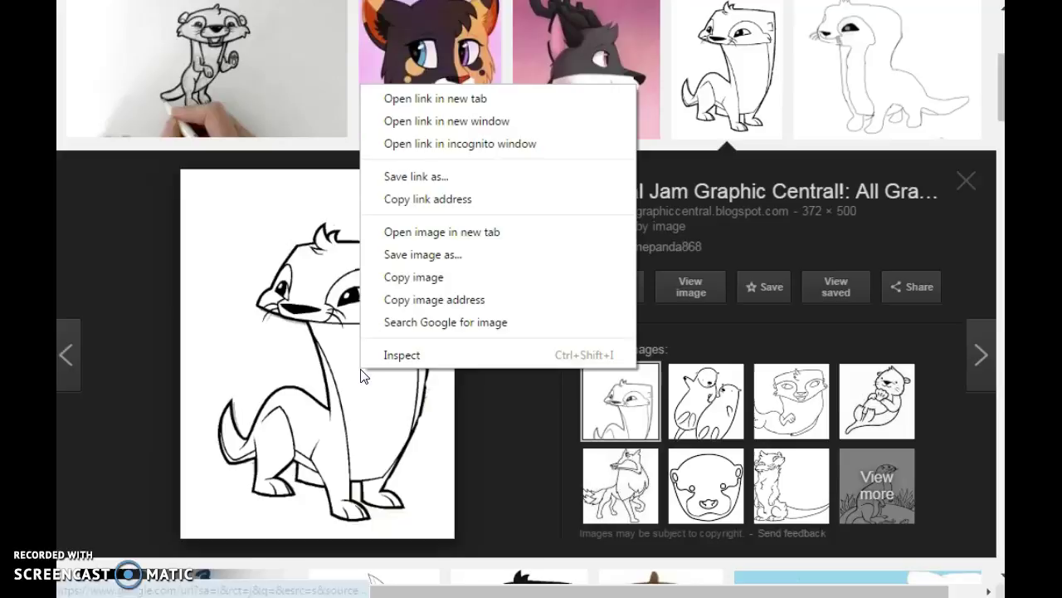
Copy the otter line drawing, then select all and delete the scribbles in Paint.
{"action": "left_click", "coordinate": [432, 278]}
{"action": "key", "text": "alt+Tab"}
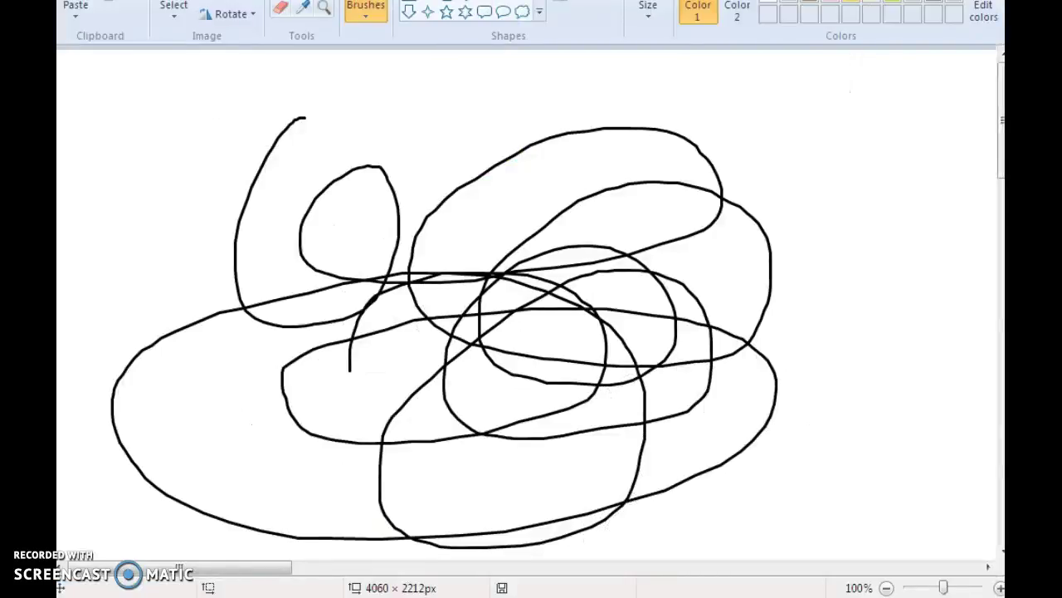
{"action": "key", "text": "ctrl+a"}
{"action": "key", "text": "Delete"}
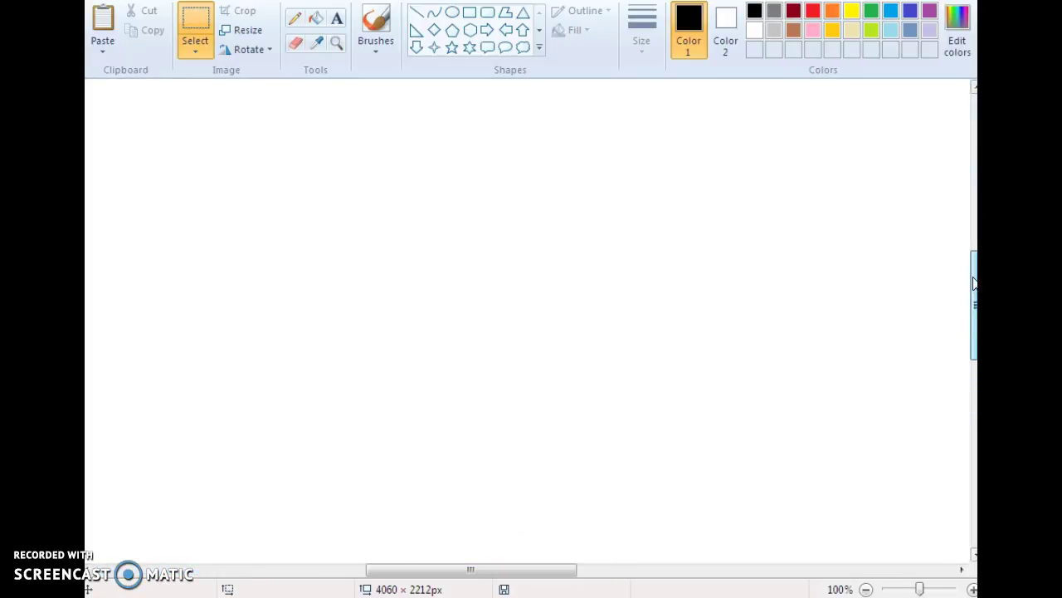
Paste the otter line drawing and position it near the canvas centre.
{"action": "left_click", "coordinate": [103, 29]}
{"action": "mouse_move", "coordinate": [226, 262]}
{"action": "left_mouse_down"}
{"action": "mouse_move", "coordinate": [332, 280]}
{"action": "mouse_move", "coordinate": [484, 241]}
{"action": "mouse_move", "coordinate": [469, 239]}
{"action": "left_mouse_up"}
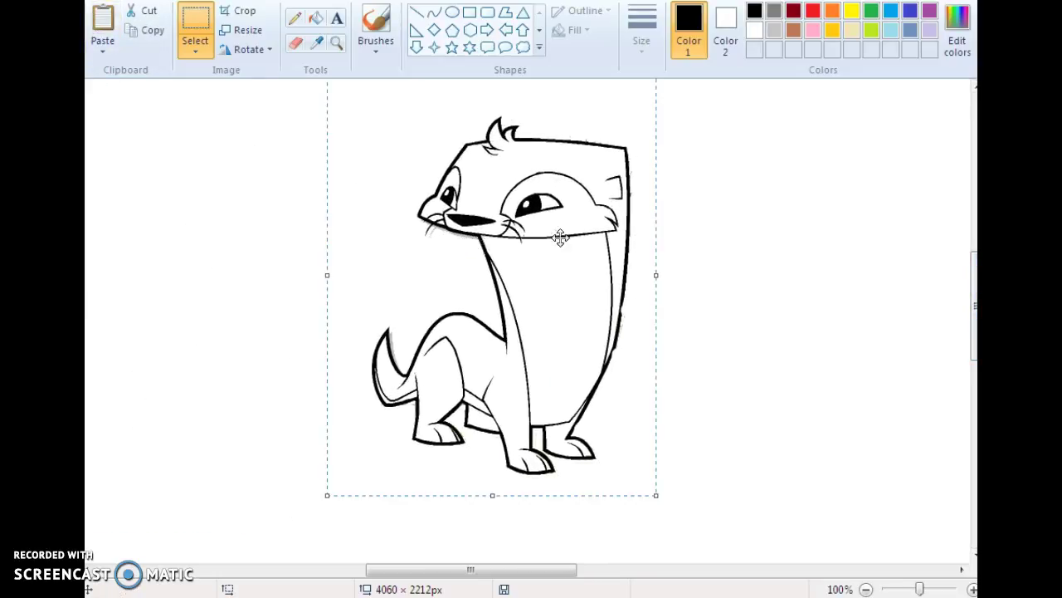
{"action": "left_click_drag", "start_coordinate": [569, 255], "coordinate": [561, 275]}
{"action": "left_click", "coordinate": [735, 270]}
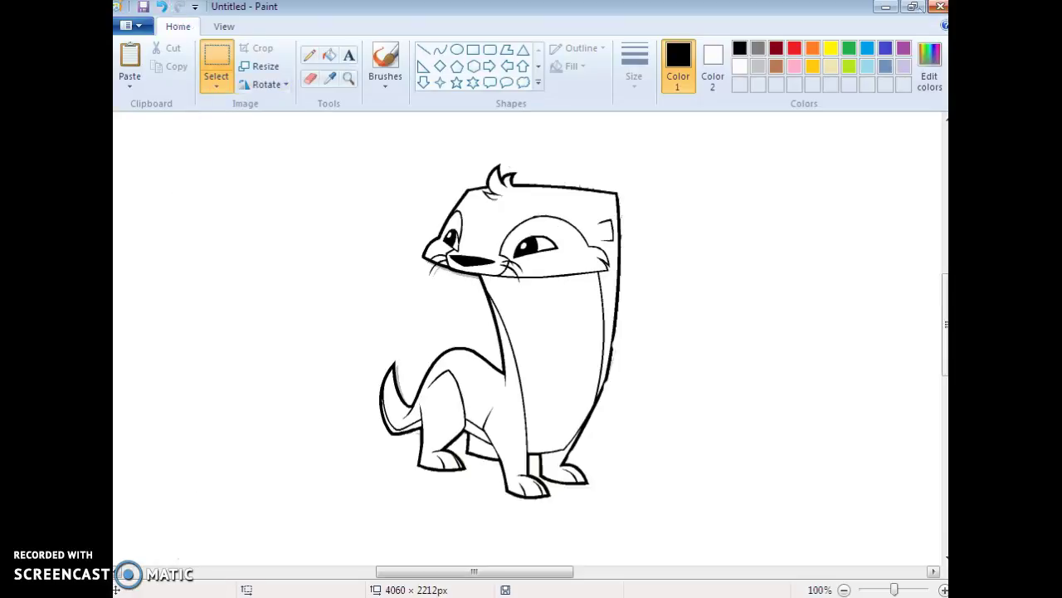
Fill the otter's body, head and front paw light blue, then brush 'OK' and 'JK' beside it.
{"action": "left_click", "coordinate": [323, 57]}
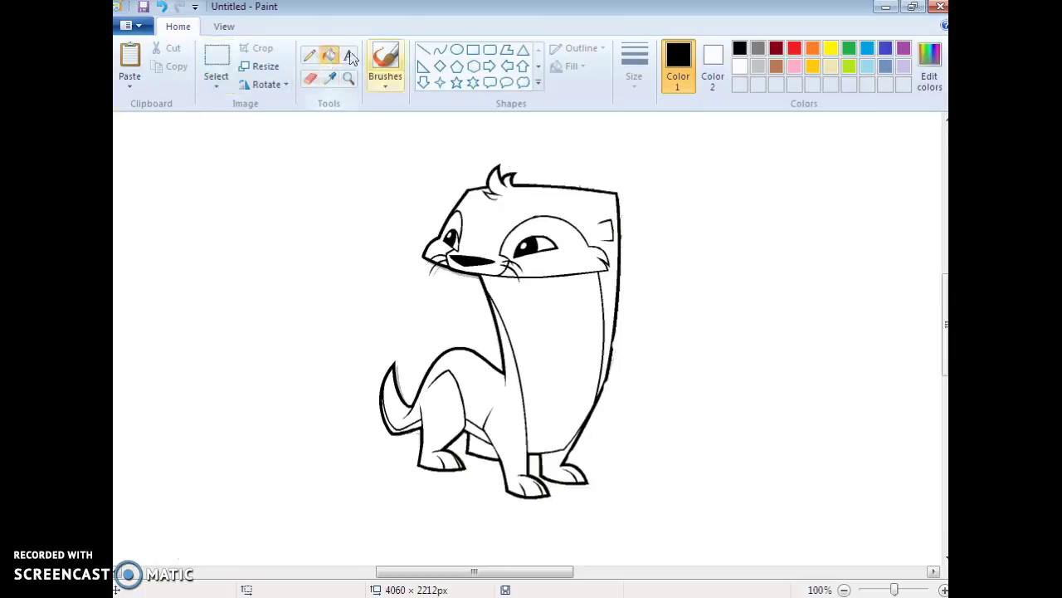
{"action": "left_click", "coordinate": [866, 65]}
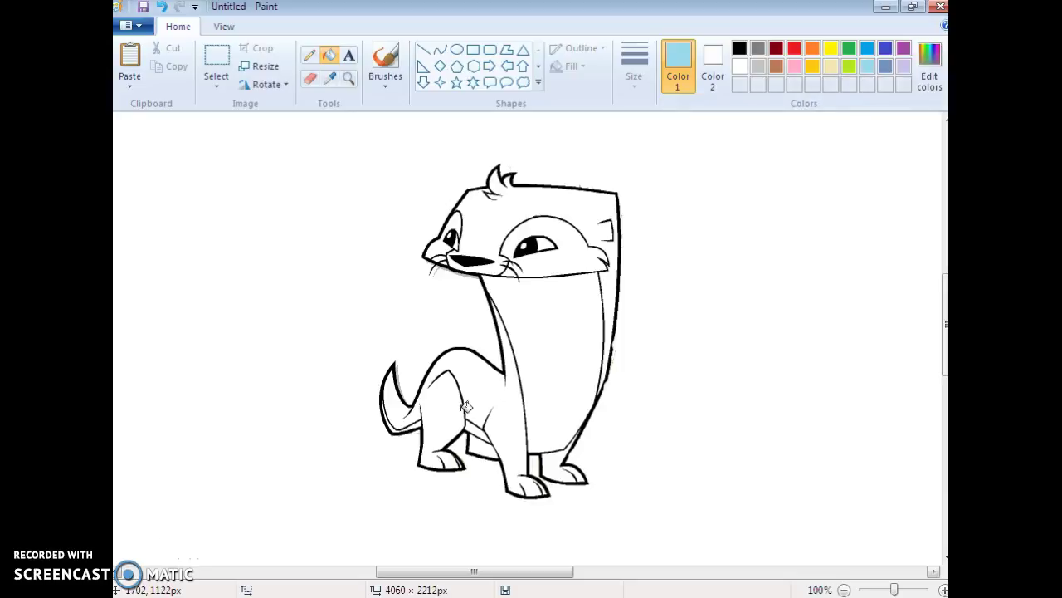
{"action": "left_click", "coordinate": [495, 400]}
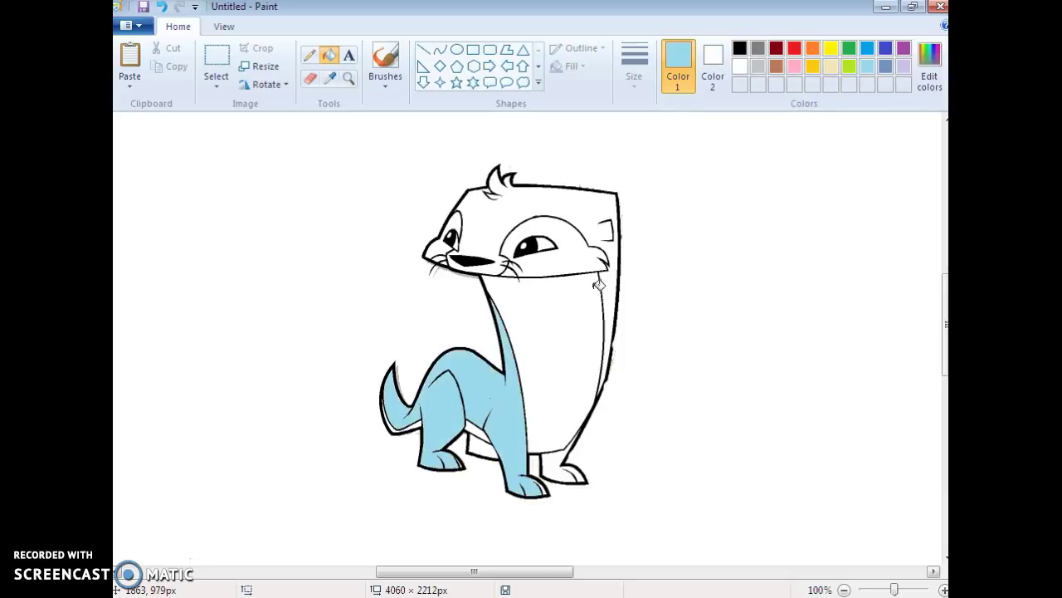
{"action": "left_click", "coordinate": [604, 215]}
{"action": "left_click", "coordinate": [557, 466]}
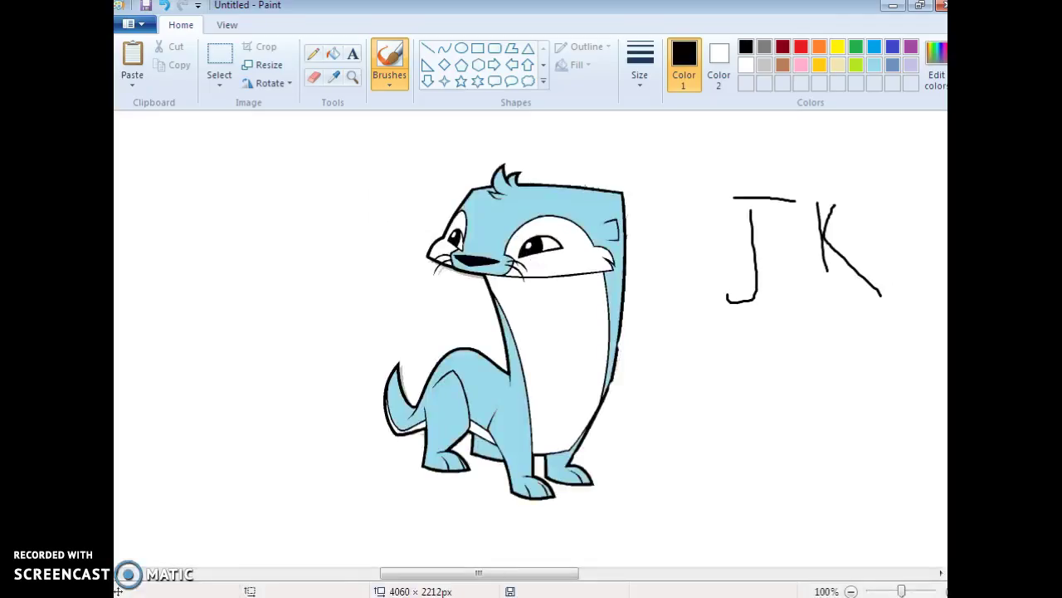
{"action": "mouse_move", "coordinate": [242, 185]}
{"action": "left_mouse_down"}
{"action": "mouse_move", "coordinate": [209, 239]}
{"action": "mouse_move", "coordinate": [193, 206]}
{"action": "left_mouse_up"}
{"action": "mouse_move", "coordinate": [324, 160]}
{"action": "left_mouse_down"}
{"action": "mouse_move", "coordinate": [309, 249]}
{"action": "mouse_move", "coordinate": [346, 246]}
{"action": "left_mouse_up"}
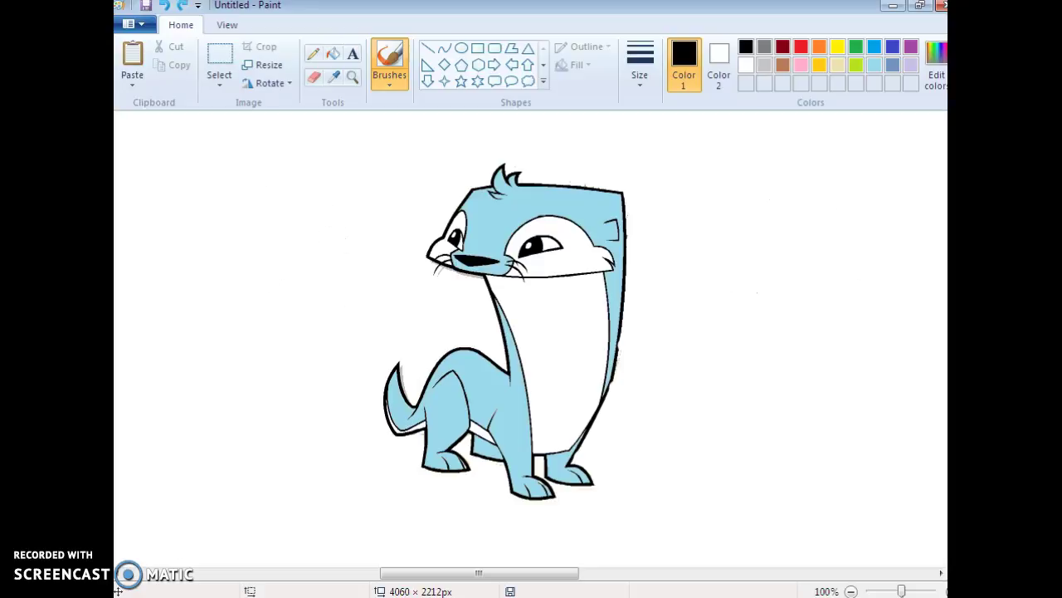
Close the account tab and search Google Images for 'animal jam rare big bow'.
{"action": "key", "text": "alt+Tab"}
{"action": "scroll", "coordinate": [404, 119], "scroll_direction": "up", "scroll_amount": 3}
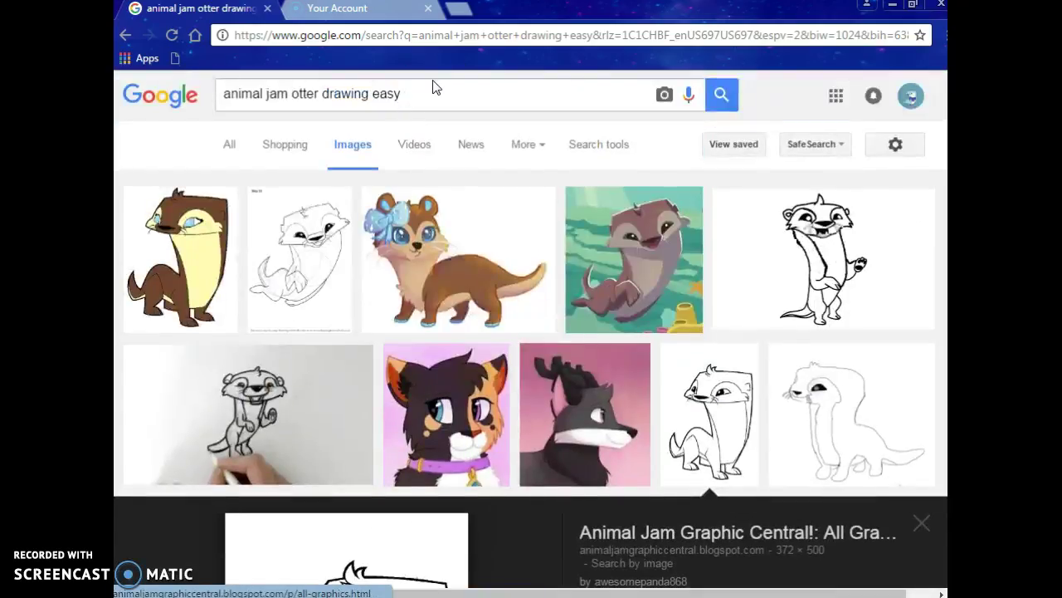
{"action": "left_click_drag", "start_coordinate": [436, 87], "coordinate": [222, 81]}
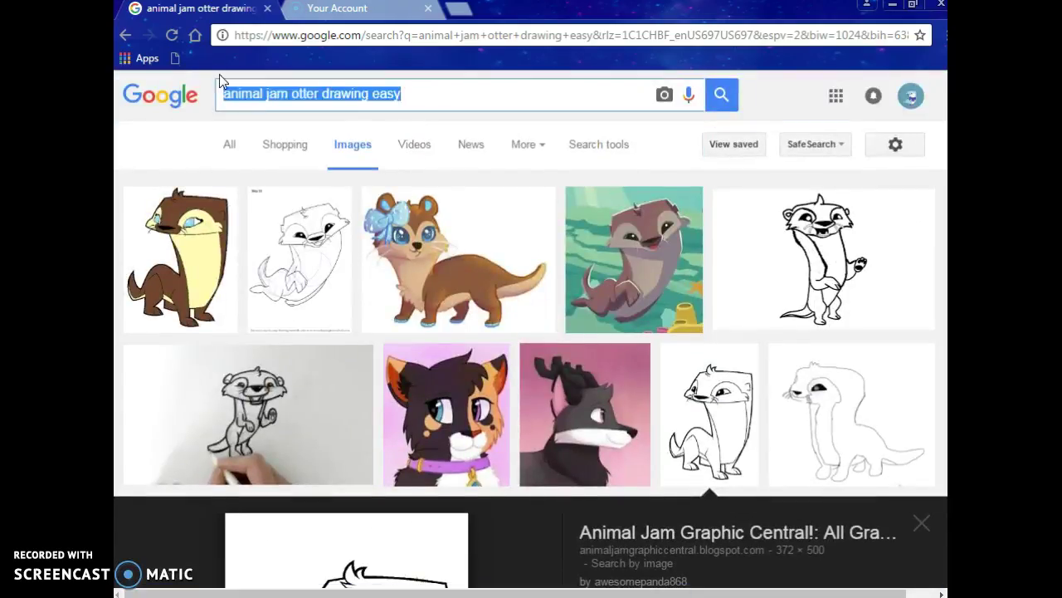
{"action": "left_click", "coordinate": [428, 9]}
{"action": "left_click_drag", "start_coordinate": [408, 93], "coordinate": [223, 137]}
{"action": "key", "text": "BackSpace"}
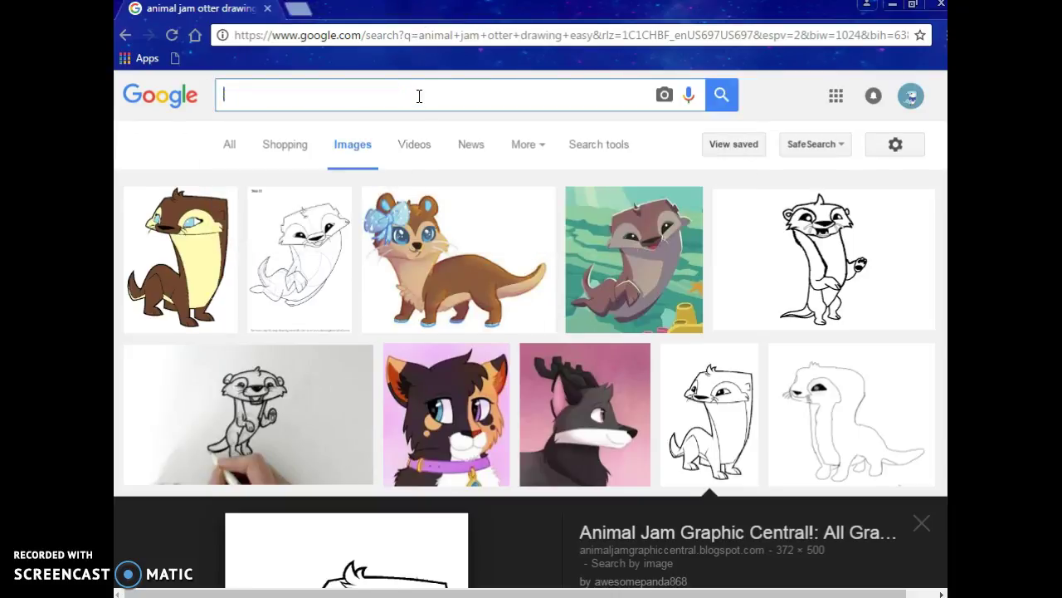
{"action": "type", "text": "animal jam "}
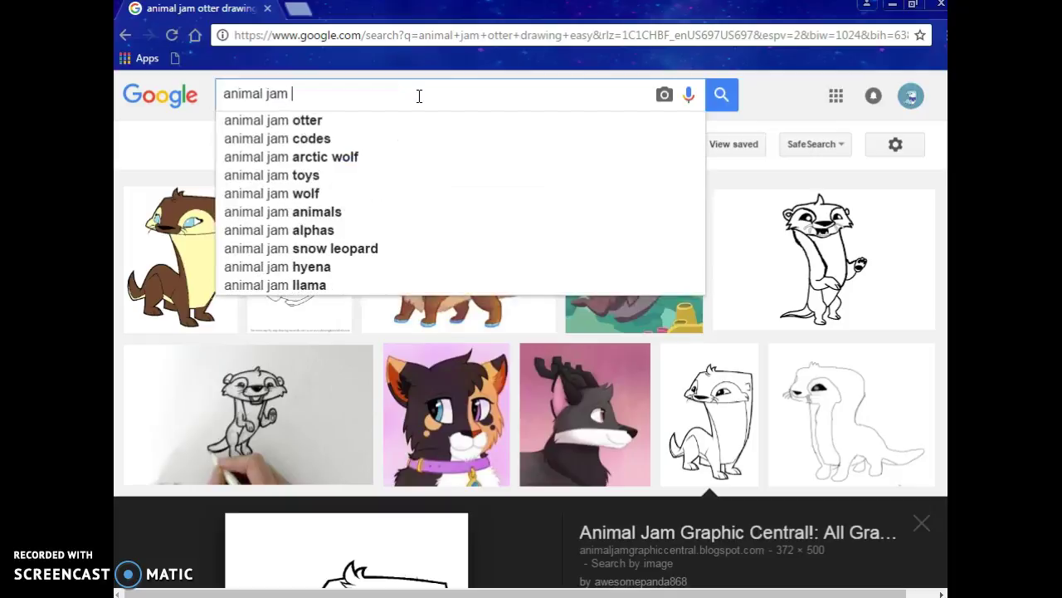
{"action": "type", "text": "rare big bow"}
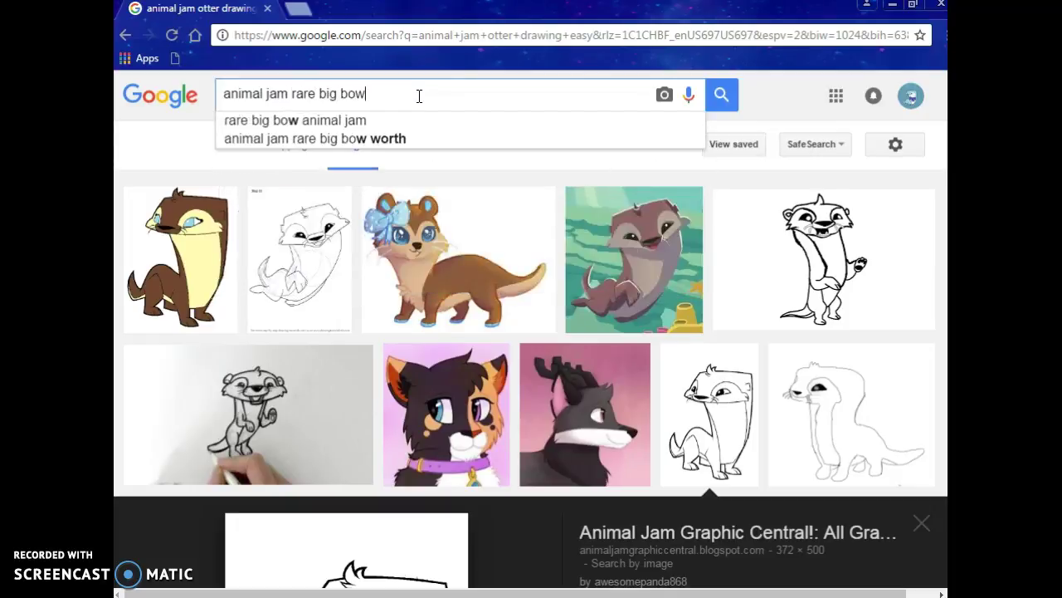
{"action": "key", "text": "Return"}
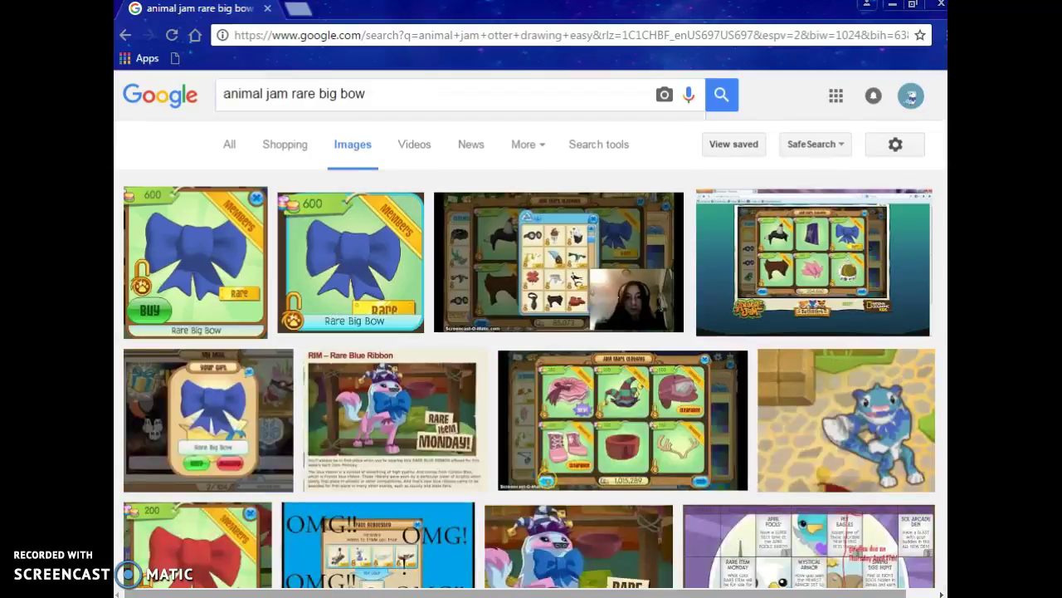
Preview the Rare Big Bow gift picture and copy the image.
{"action": "left_click", "coordinate": [248, 455]}
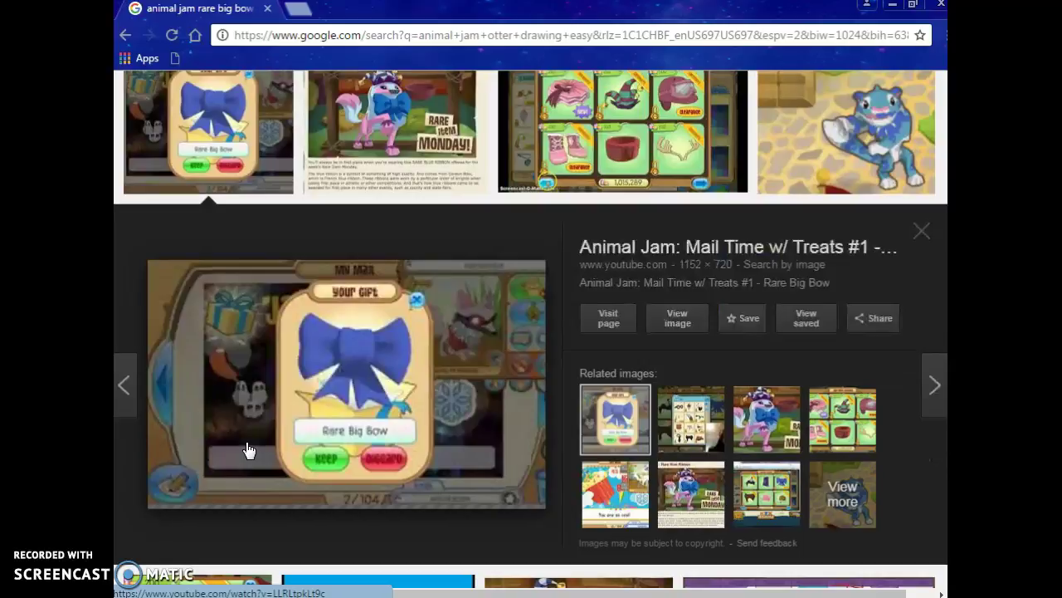
{"action": "right_click", "coordinate": [358, 387]}
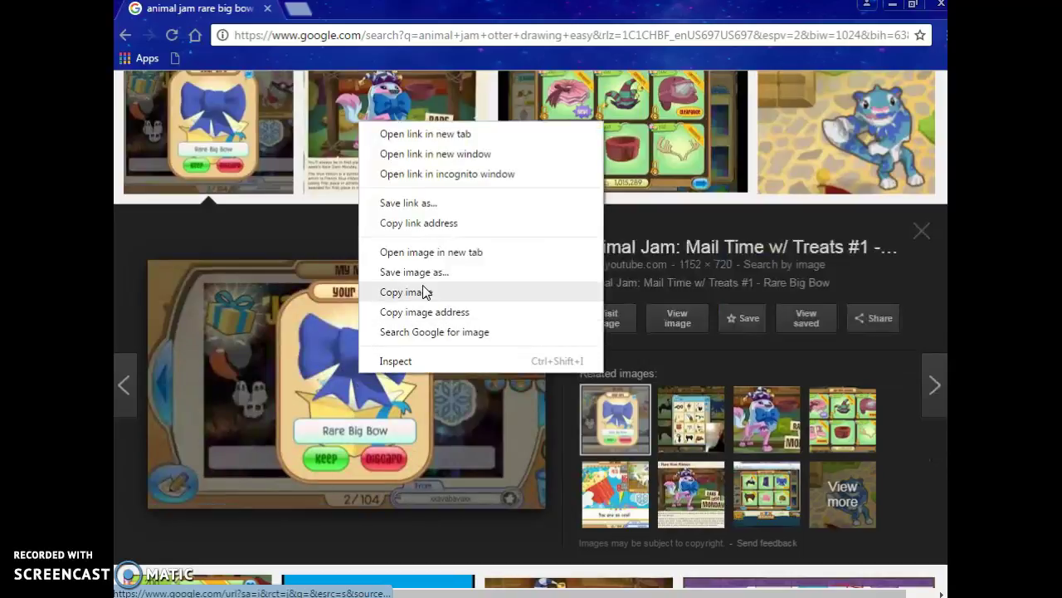
{"action": "left_click", "coordinate": [425, 292]}
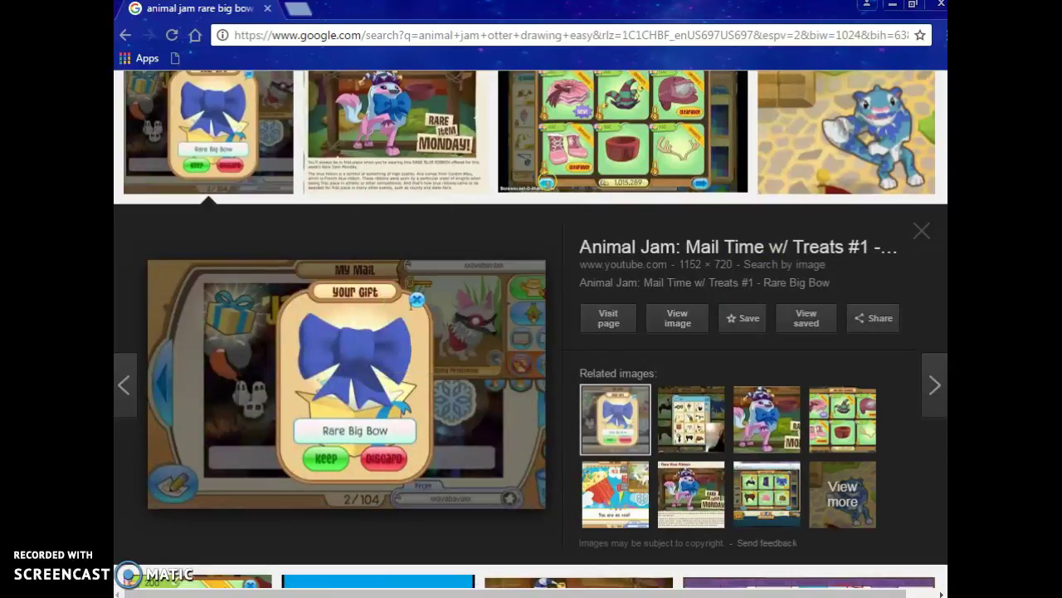
{"action": "left_click", "coordinate": [546, 581]}
Paste the bow screenshot below the light-blue otter and zoom out to 50%.
{"action": "left_click", "coordinate": [133, 57]}
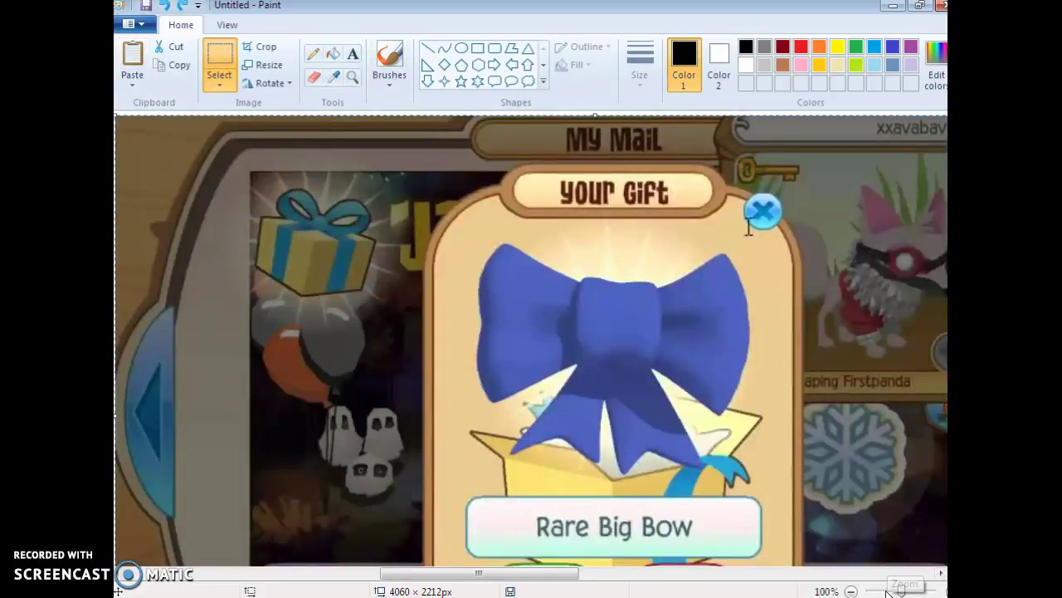
{"action": "left_click_drag", "start_coordinate": [796, 465], "coordinate": [574, 139]}
{"action": "mouse_move", "coordinate": [811, 368]}
{"action": "left_mouse_down"}
{"action": "mouse_move", "coordinate": [722, 320]}
{"action": "mouse_move", "coordinate": [775, 360]}
{"action": "mouse_move", "coordinate": [774, 348]}
{"action": "mouse_move", "coordinate": [749, 387]}
{"action": "mouse_move", "coordinate": [808, 522]}
{"action": "mouse_move", "coordinate": [744, 493]}
{"action": "mouse_move", "coordinate": [844, 547]}
{"action": "mouse_move", "coordinate": [823, 596]}
{"action": "mouse_move", "coordinate": [804, 583]}
{"action": "mouse_move", "coordinate": [741, 465]}
{"action": "mouse_move", "coordinate": [776, 465]}
{"action": "mouse_move", "coordinate": [824, 594]}
{"action": "mouse_move", "coordinate": [829, 573]}
{"action": "left_mouse_up"}
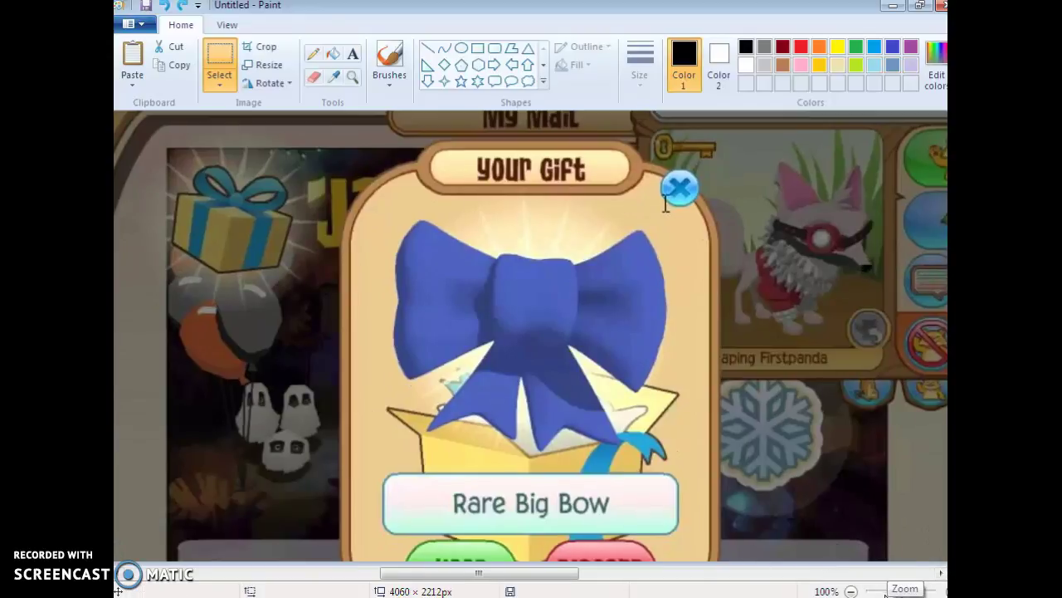
{"action": "left_click", "coordinate": [885, 593]}
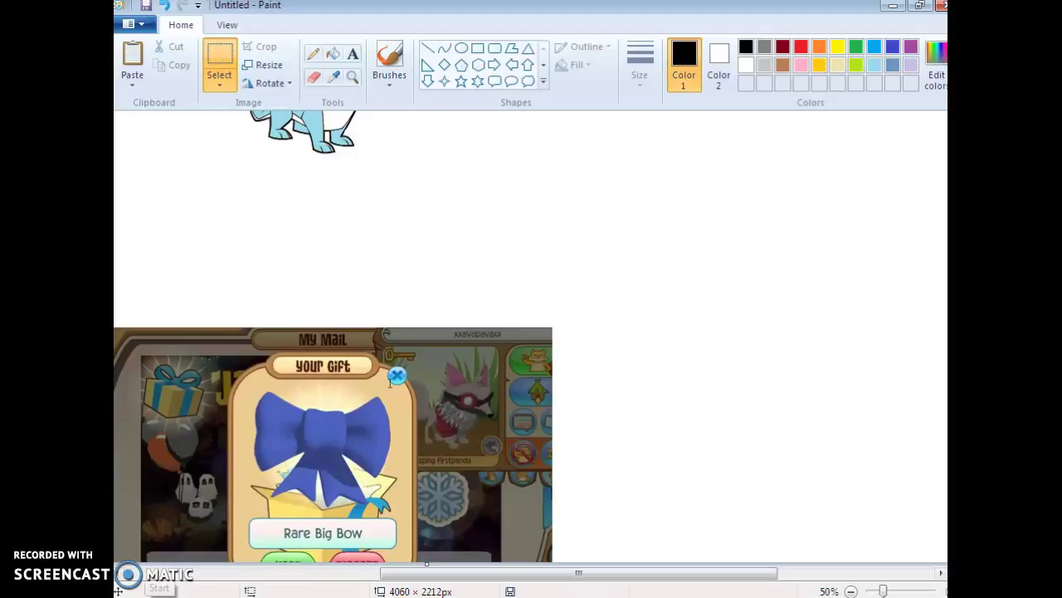
Switch to Free-form selection and adjust the zoom to frame the canvas.
{"action": "left_click", "coordinate": [218, 79]}
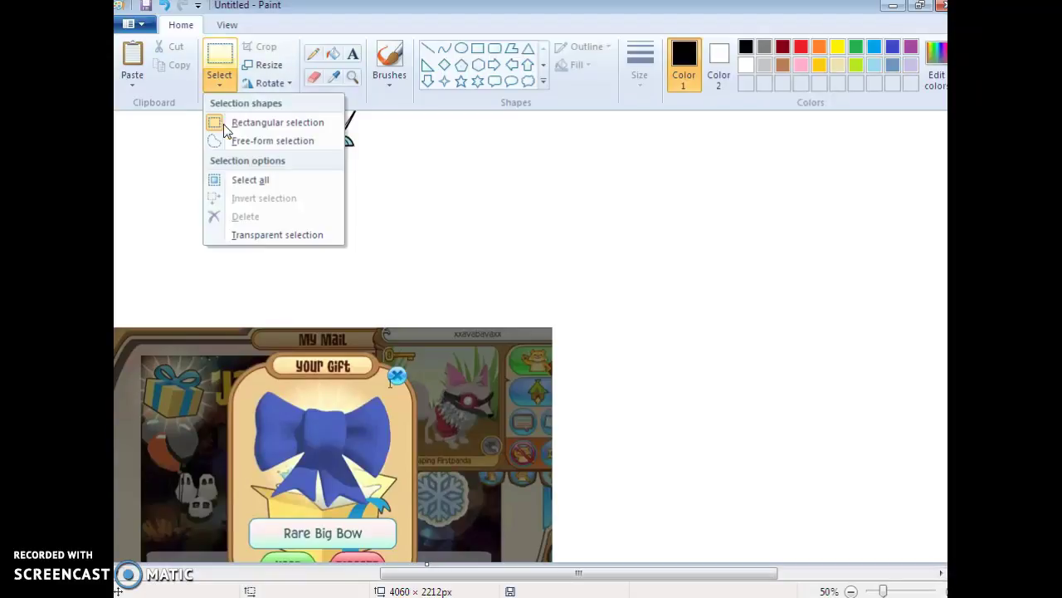
{"action": "left_click", "coordinate": [264, 140]}
{"action": "scroll", "coordinate": [299, 410], "scroll_direction": "down", "scroll_amount": 1}
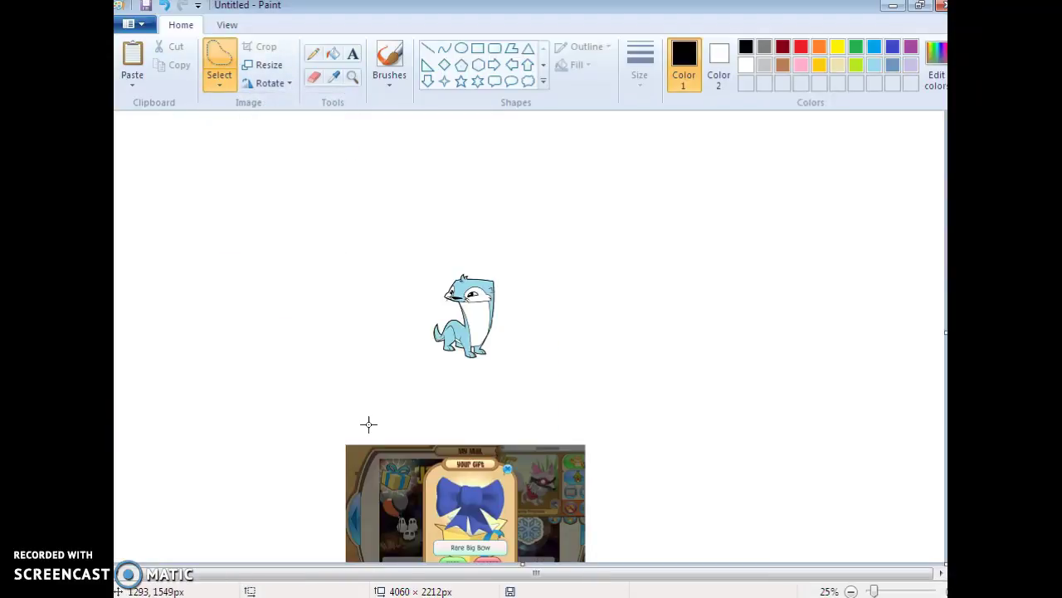
{"action": "scroll", "coordinate": [368, 423], "scroll_direction": "up", "scroll_amount": 1}
{"action": "left_click", "coordinate": [907, 591]}
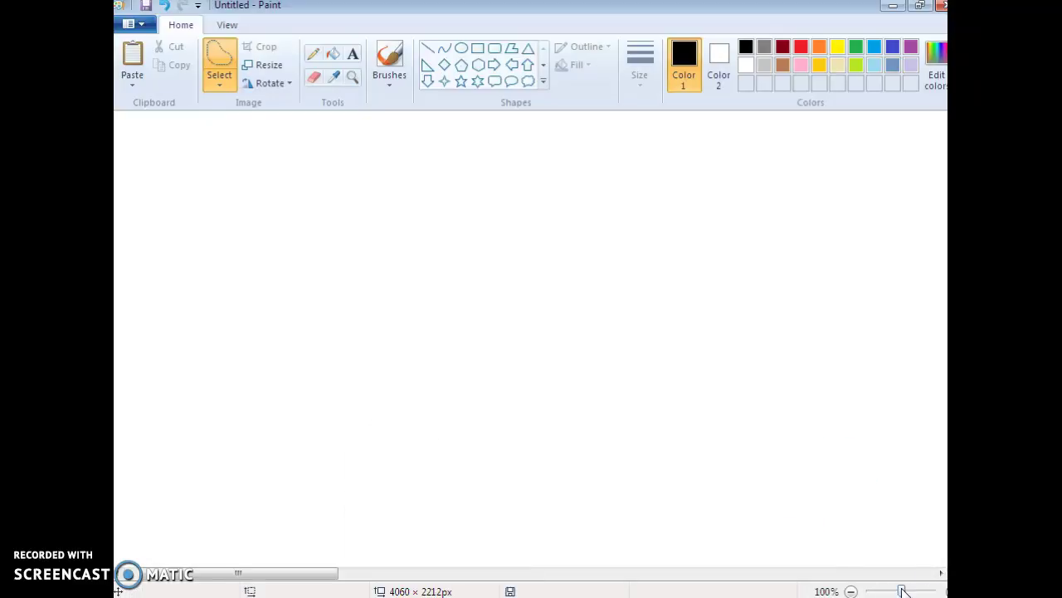
{"action": "left_click_drag", "start_coordinate": [303, 573], "coordinate": [574, 573]}
{"action": "left_click", "coordinate": [873, 591]}
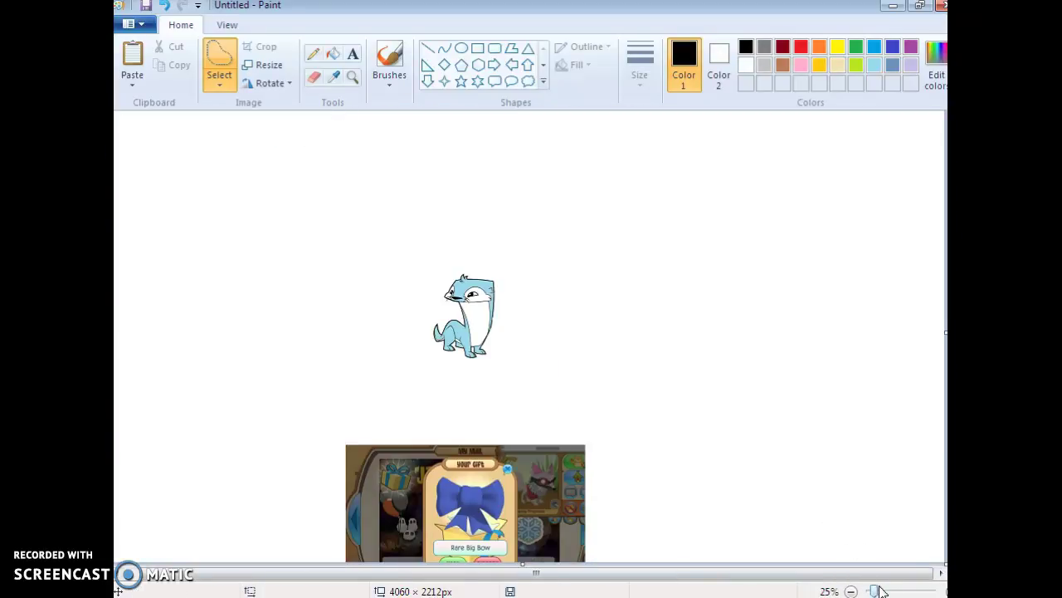
{"action": "left_click", "coordinate": [885, 591]}
Trace a free-form selection closely around the blue bow's outline.
{"action": "left_click_drag", "start_coordinate": [523, 573], "coordinate": [661, 490]}
{"action": "scroll", "coordinate": [602, 474], "scroll_direction": "down", "scroll_amount": 5}
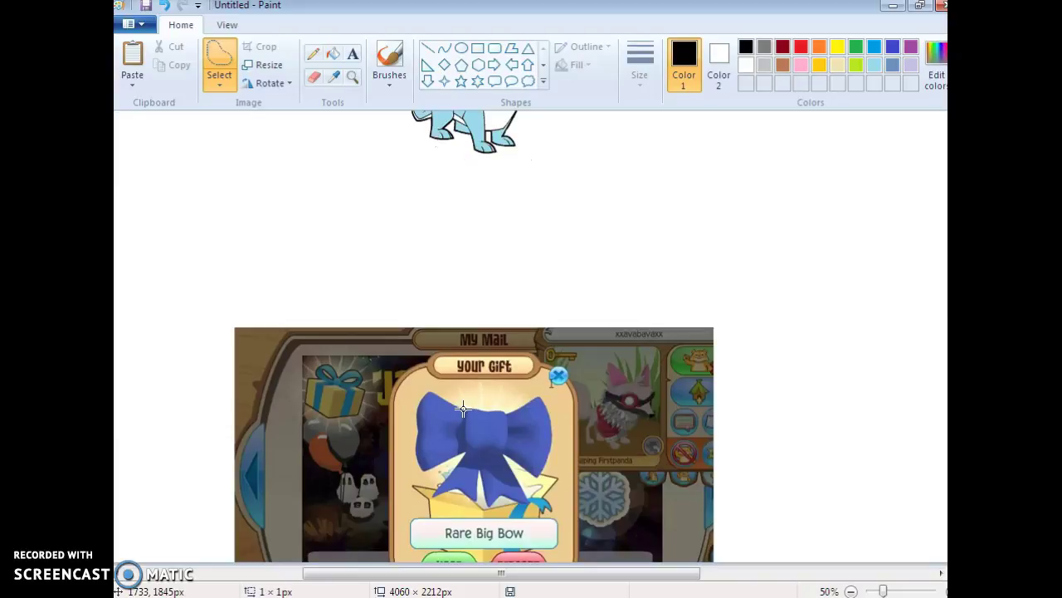
{"action": "mouse_move", "coordinate": [462, 407]}
{"action": "left_mouse_down"}
{"action": "mouse_move", "coordinate": [422, 398]}
{"action": "mouse_move", "coordinate": [417, 412]}
{"action": "mouse_move", "coordinate": [420, 468]}
{"action": "mouse_move", "coordinate": [464, 455]}
{"action": "mouse_move", "coordinate": [458, 466]}
{"action": "left_mouse_up"}
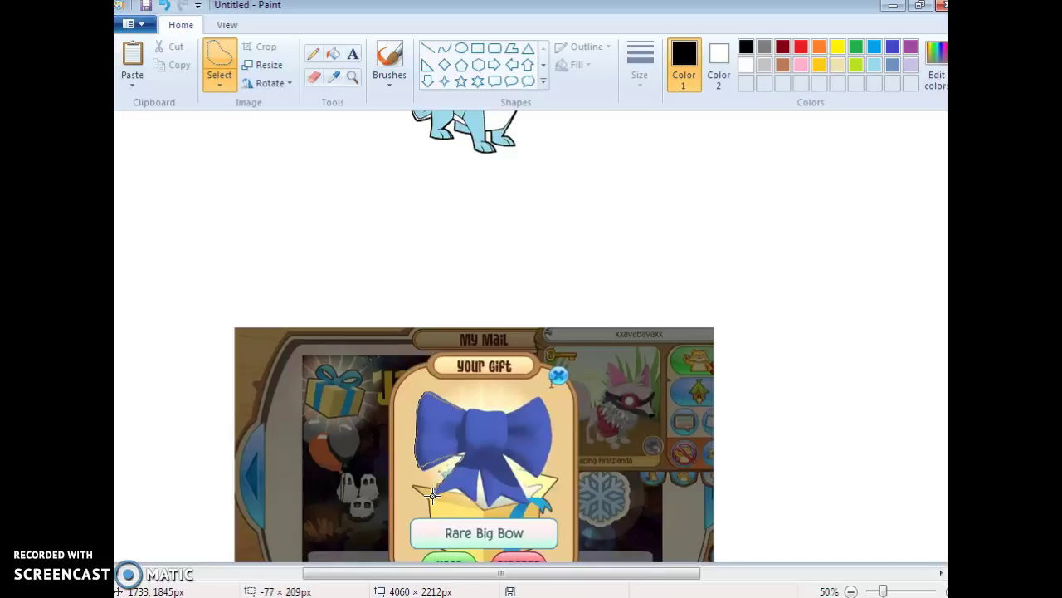
{"action": "mouse_move", "coordinate": [457, 488]}
{"action": "left_mouse_down"}
{"action": "mouse_move", "coordinate": [469, 496]}
{"action": "mouse_move", "coordinate": [479, 488]}
{"action": "mouse_move", "coordinate": [490, 507]}
{"action": "left_mouse_up"}
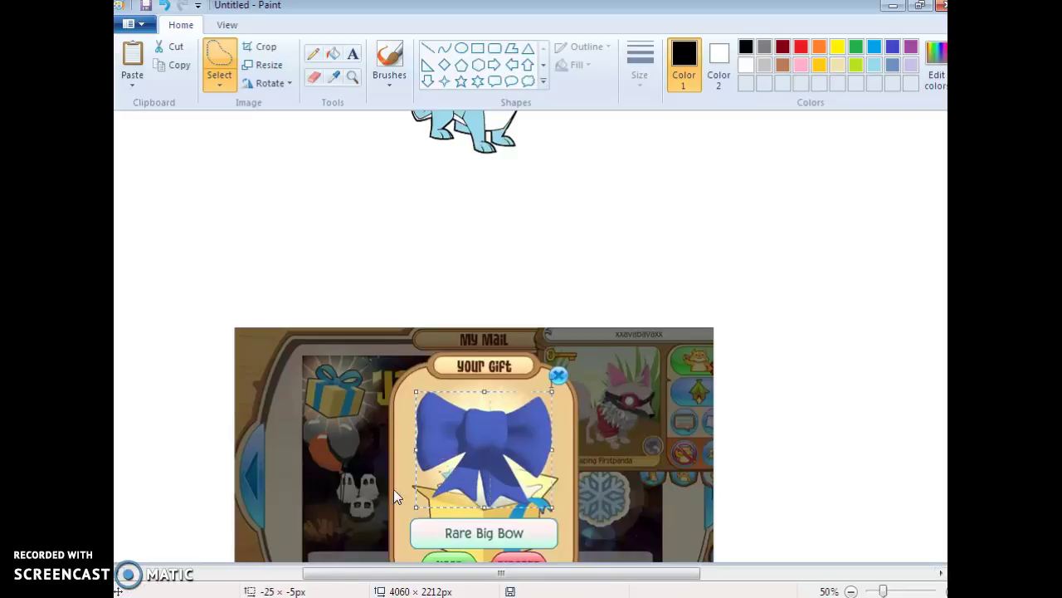
Move the bow onto the otter's chest, shrunk to about 128 × 126 px.
{"action": "left_click_drag", "start_coordinate": [496, 458], "coordinate": [508, 333]}
{"action": "scroll", "coordinate": [613, 286], "scroll_direction": "up", "scroll_amount": 5}
{"action": "left_click_drag", "start_coordinate": [562, 387], "coordinate": [499, 311]}
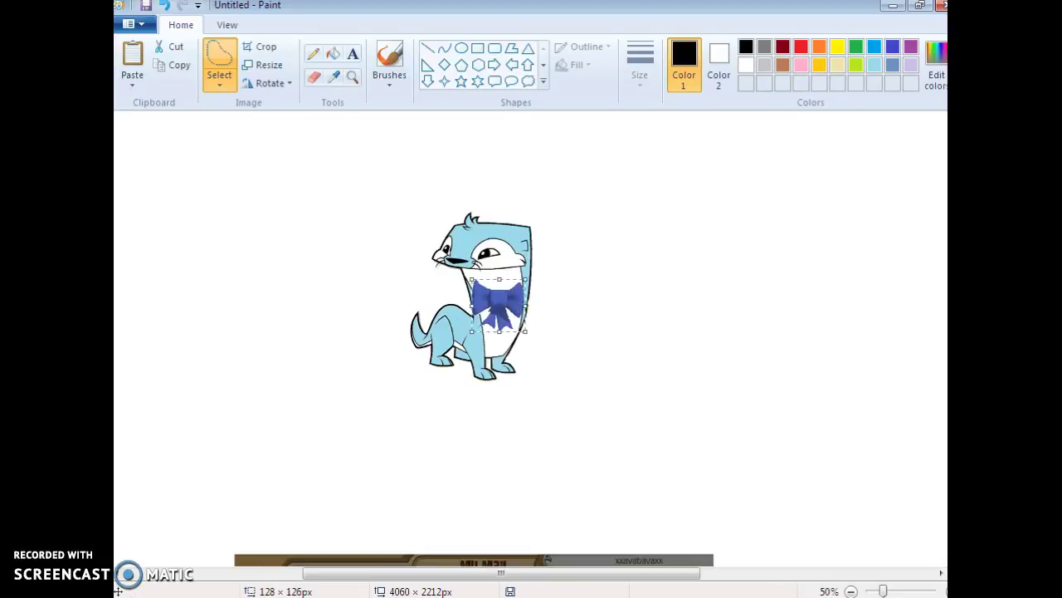
{"action": "left_click_drag", "start_coordinate": [489, 287], "coordinate": [491, 282]}
{"action": "left_click", "coordinate": [688, 450]}
{"action": "scroll", "coordinate": [688, 450], "scroll_direction": "down", "scroll_amount": 3}
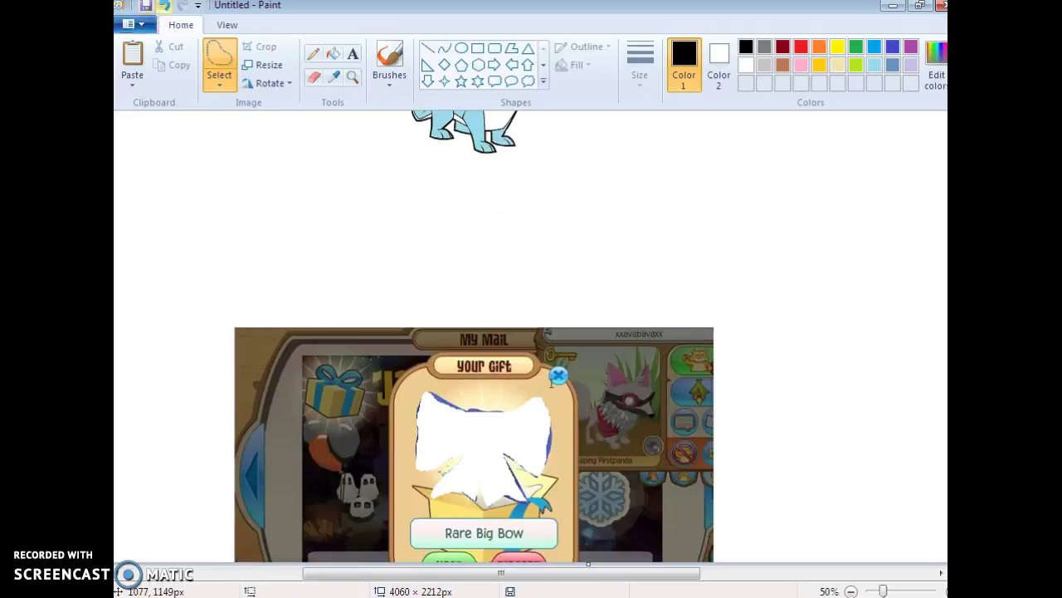
Switch the selection shape back to Rectangular selection.
{"action": "left_click", "coordinate": [224, 82]}
{"action": "left_click", "coordinate": [231, 123]}
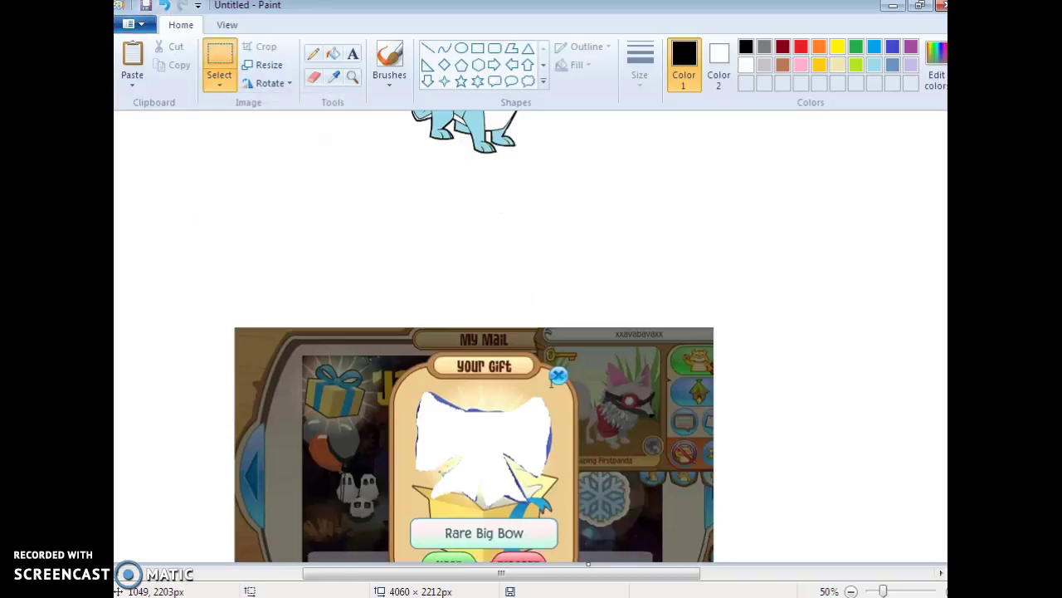
{"action": "scroll", "coordinate": [721, 437], "scroll_direction": "up", "scroll_amount": 5}
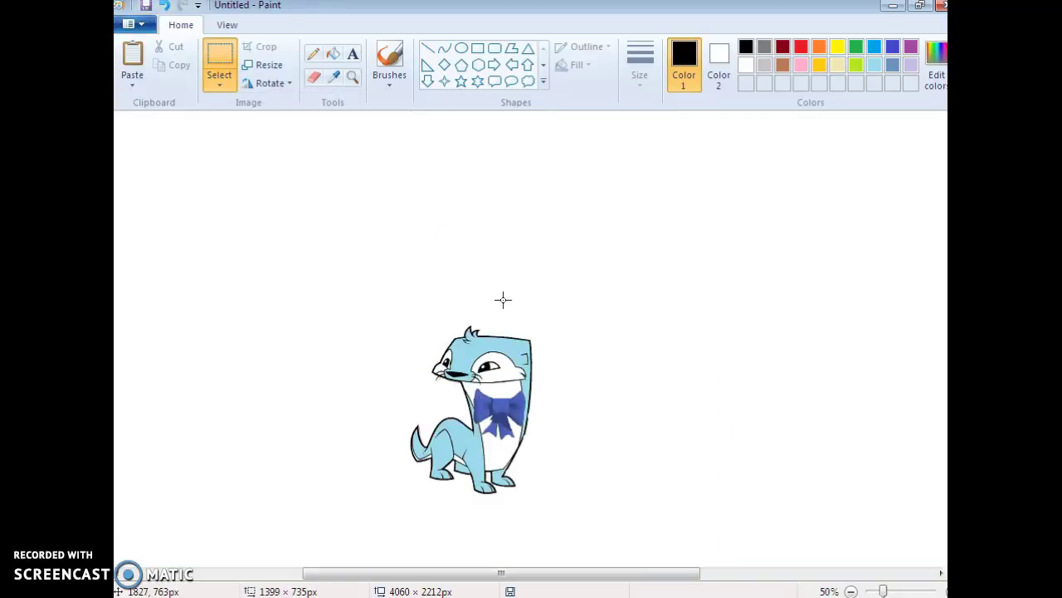
{"action": "left_click_drag", "start_coordinate": [664, 446], "coordinate": [659, 249]}
Clear the stray selection and search Google Images for 'animal jam tin foil antlers'.
{"action": "left_click", "coordinate": [659, 249]}
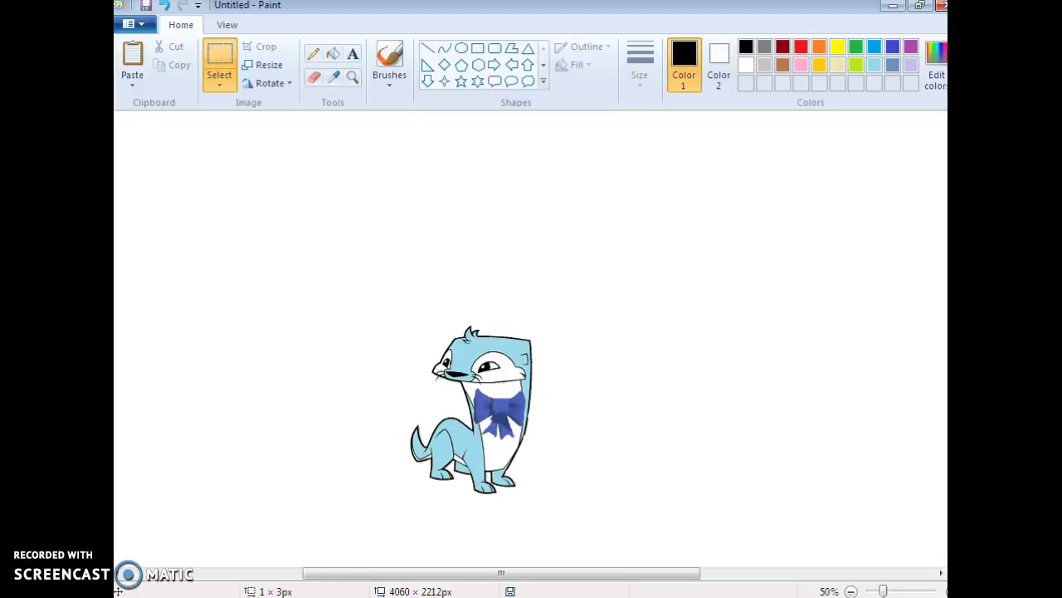
{"action": "key", "text": "alt+Tab"}
{"action": "scroll", "coordinate": [531, 332], "scroll_direction": "up", "scroll_amount": 3}
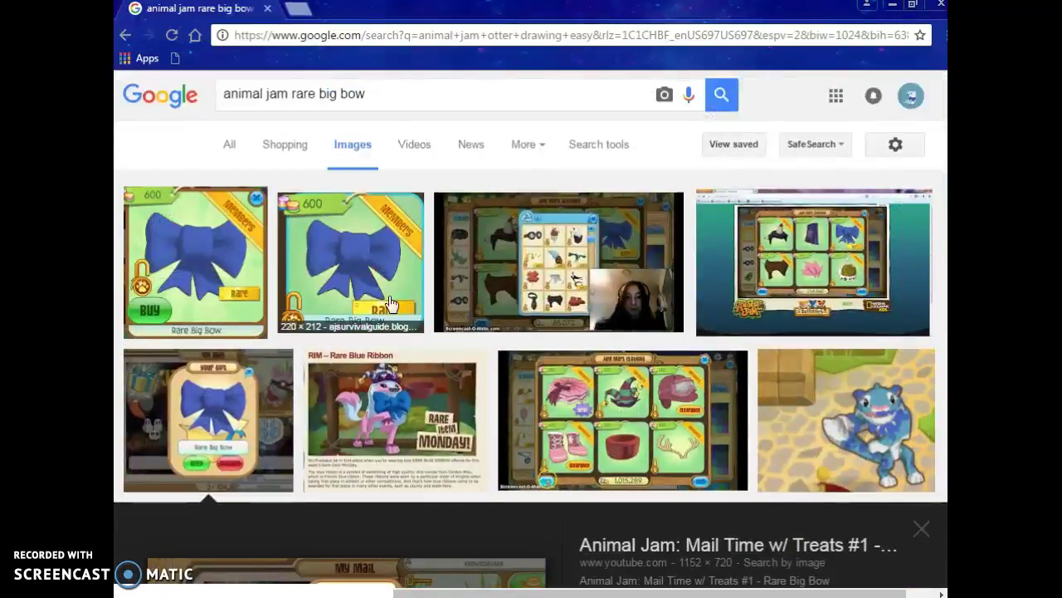
{"action": "triple_click", "coordinate": [404, 103]}
{"action": "key", "text": "BackSpace"}
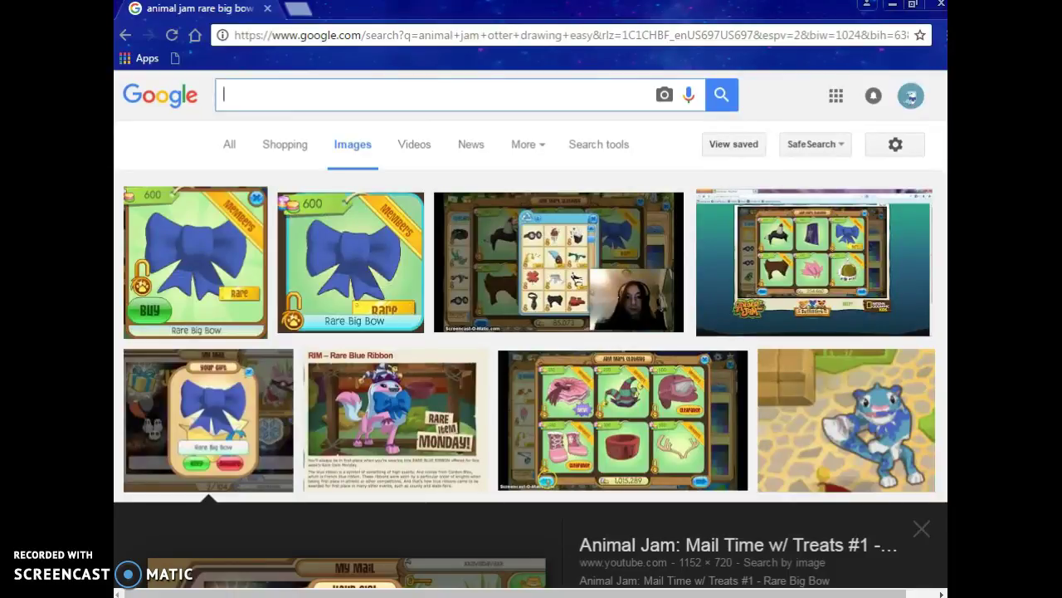
{"action": "type", "text": "nimak"}
{"action": "key", "text": "BackSpace"}
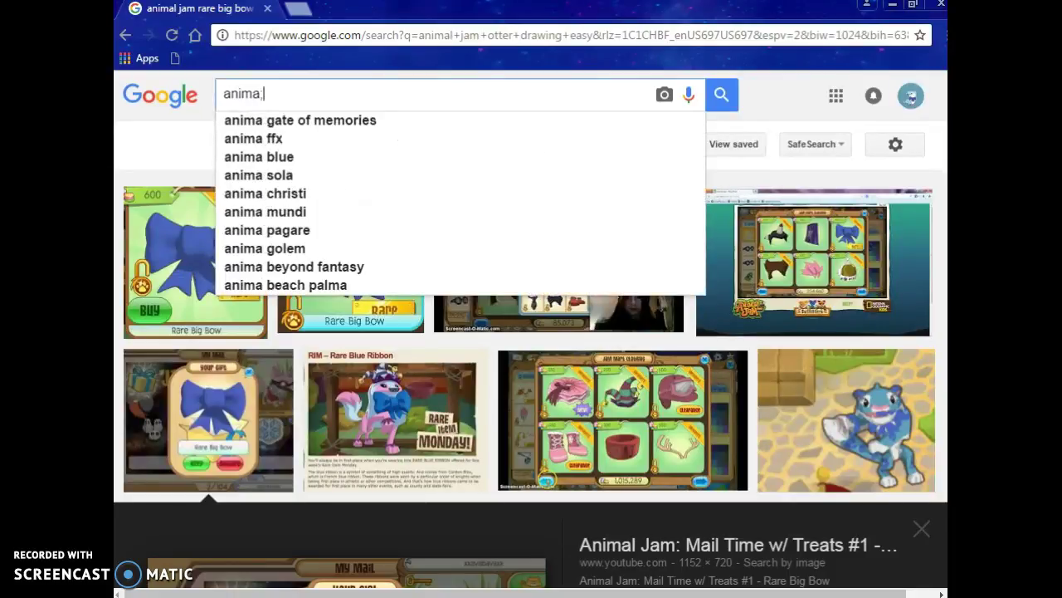
{"action": "type", "text": "l jam tinf"}
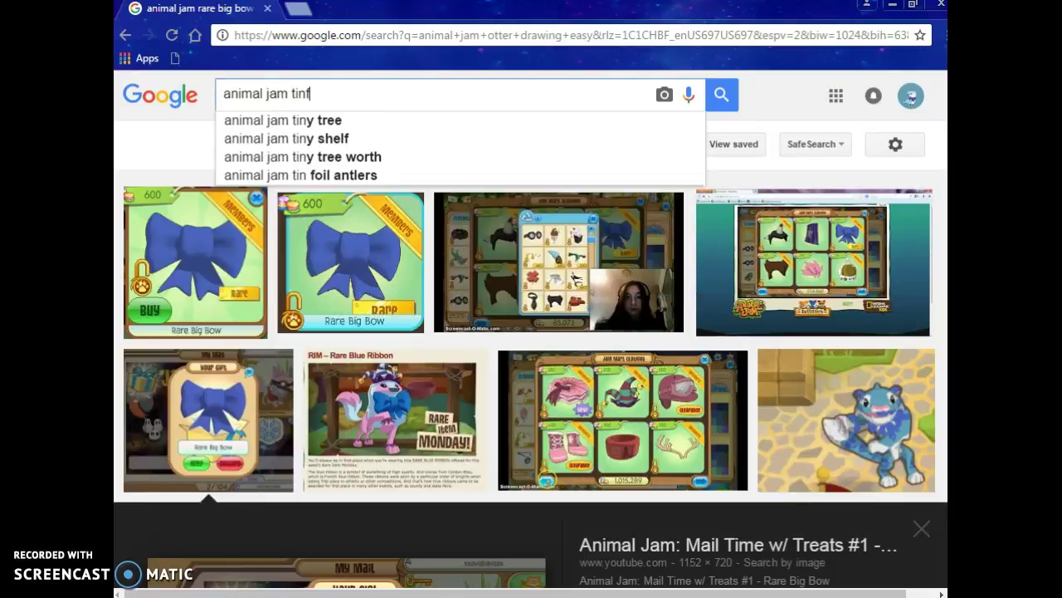
{"action": "type", "text": "oil ant6ler"}
{"action": "key", "text": "BackSpace"}
{"action": "key", "text": "BackSpace"}
{"action": "key", "text": "BackSpace"}
{"action": "key", "text": "BackSpace"}
{"action": "type", "text": "lers"}
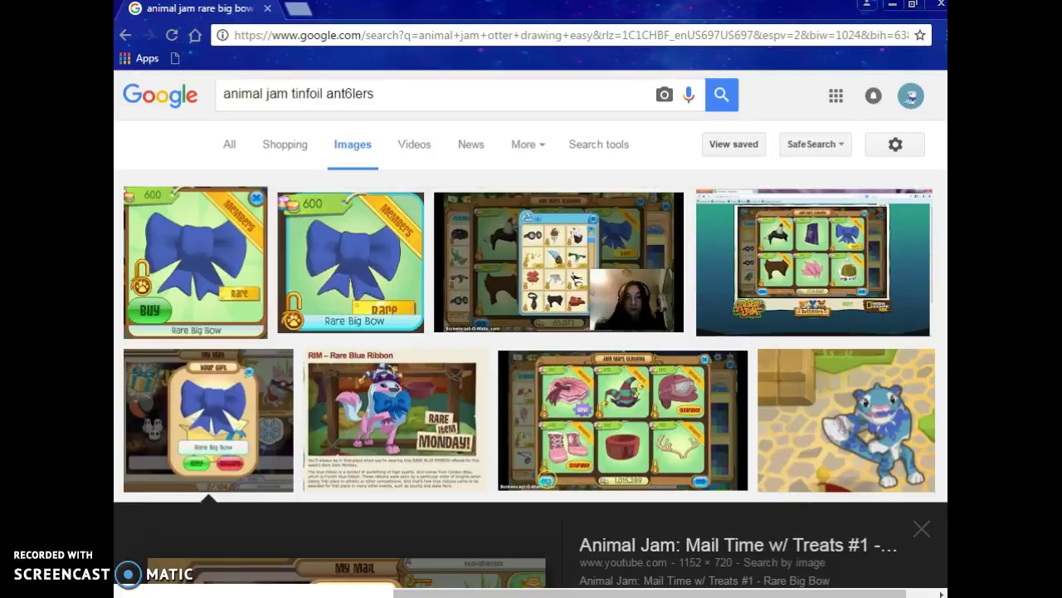
{"action": "key", "text": "Return"}
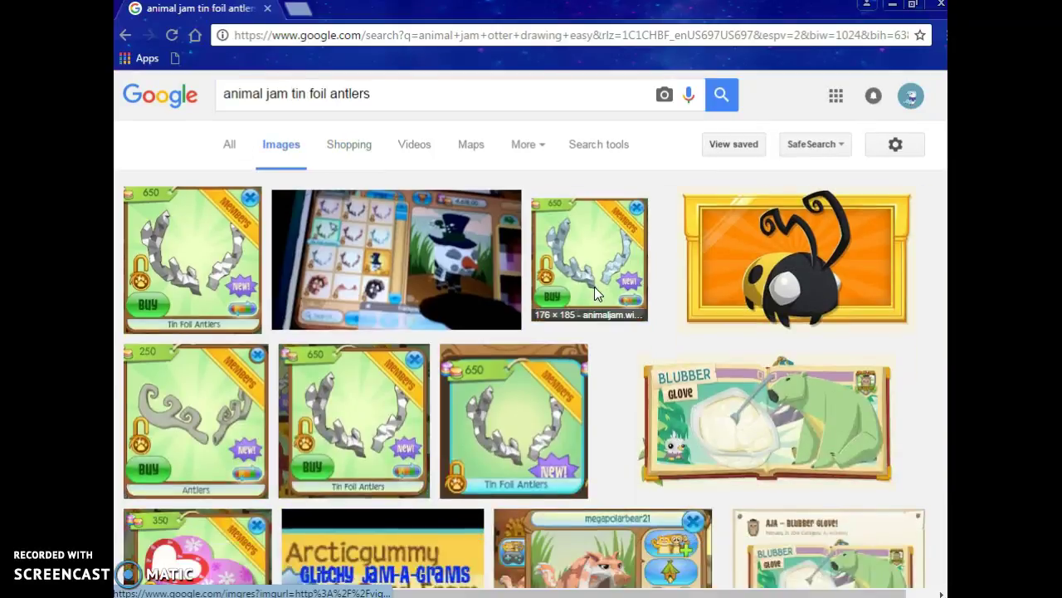
Preview the Tin Foil Antlers result and copy the image.
{"action": "left_click", "coordinate": [594, 286]}
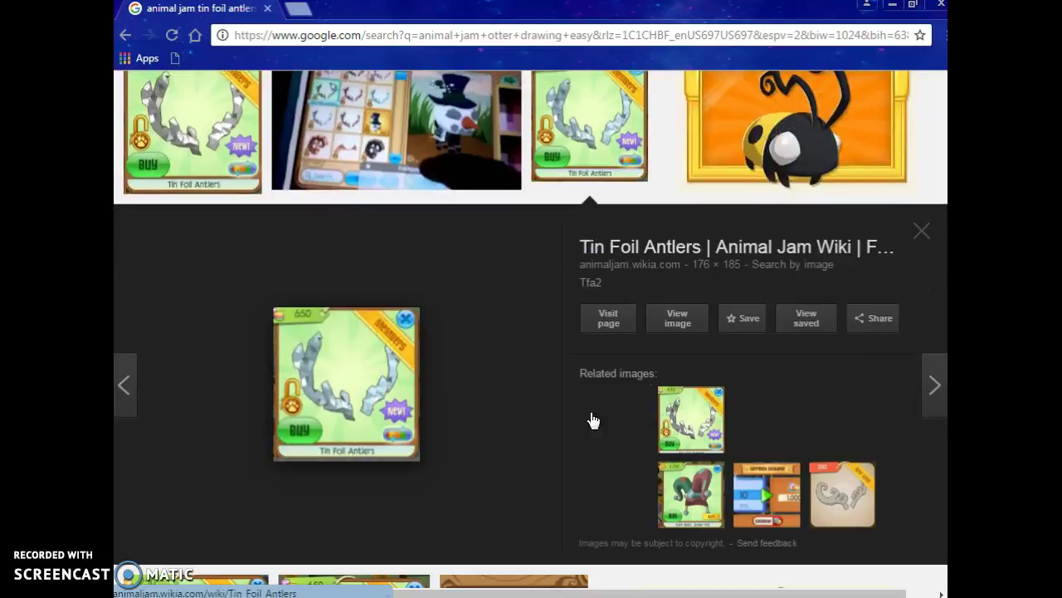
{"action": "right_click", "coordinate": [390, 396]}
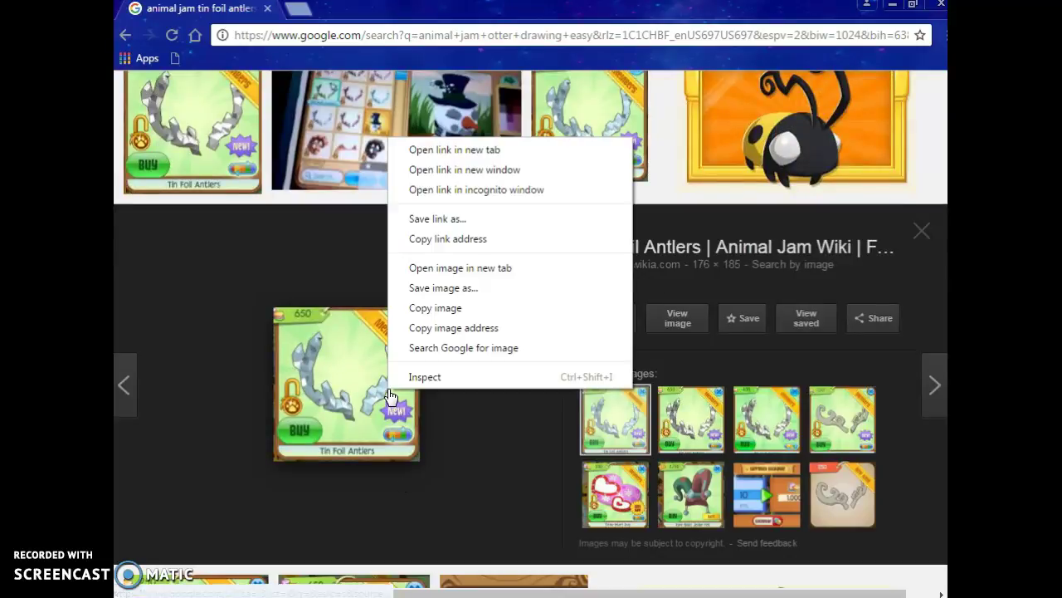
{"action": "left_click", "coordinate": [433, 307]}
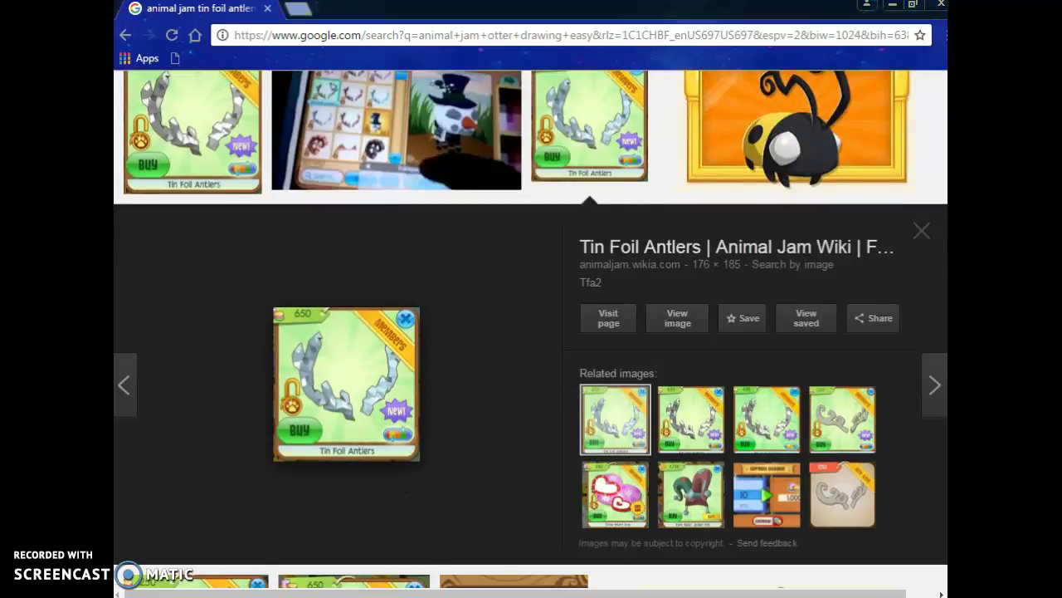
{"action": "key", "text": "alt+Tab"}
Paste the Tin Foil Antlers image and position it to the right of the otter.
{"action": "left_click", "coordinate": [131, 57]}
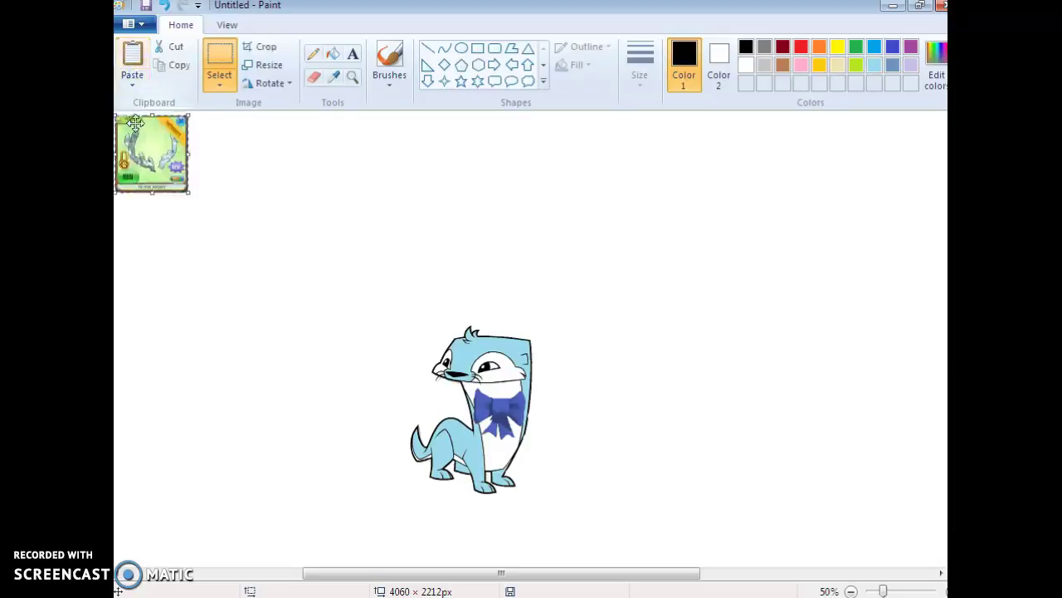
{"action": "left_click_drag", "start_coordinate": [160, 169], "coordinate": [939, 518]}
{"action": "left_click_drag", "start_coordinate": [843, 445], "coordinate": [823, 400]}
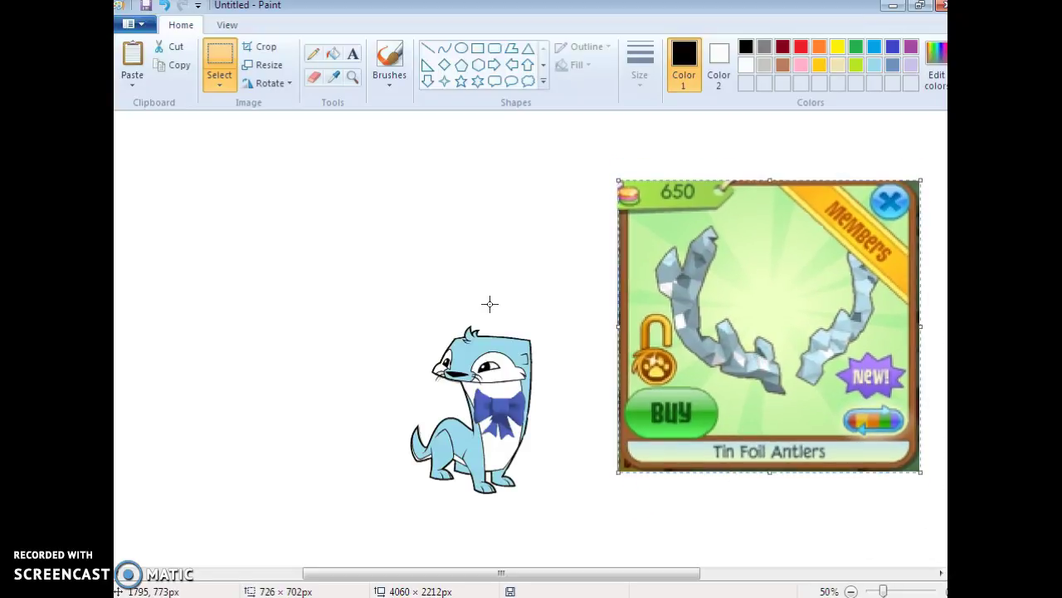
Switch the selection tool to free-form selection.
{"action": "left_click", "coordinate": [236, 86]}
{"action": "left_click", "coordinate": [218, 86]}
{"action": "left_click", "coordinate": [222, 141]}
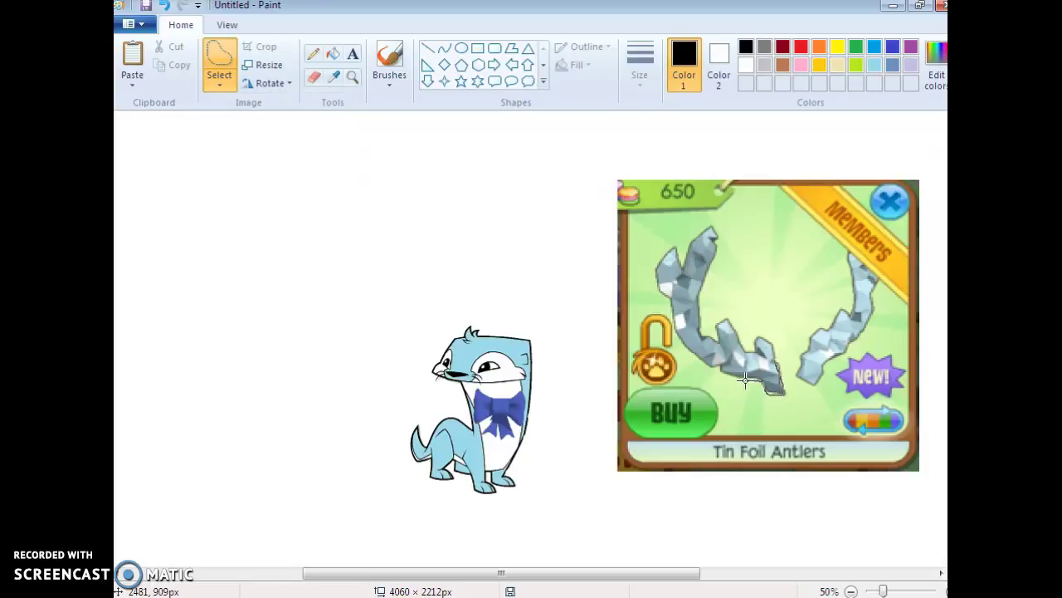
Free-form cut the left antler, enlarge it slightly, and set it on the otter's head at 104 × 182 px.
{"action": "mouse_move", "coordinate": [710, 365]}
{"action": "left_mouse_down"}
{"action": "mouse_move", "coordinate": [681, 322]}
{"action": "mouse_move", "coordinate": [660, 255]}
{"action": "left_mouse_up"}
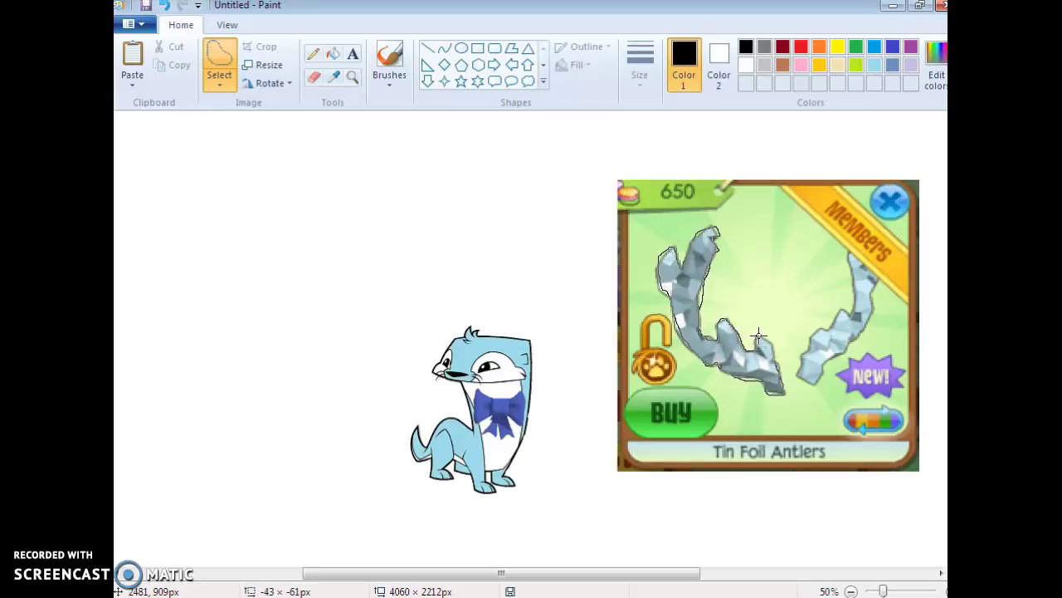
{"action": "left_click_drag", "start_coordinate": [779, 366], "coordinate": [357, 300]}
{"action": "left_click_drag", "start_coordinate": [391, 331], "coordinate": [305, 234]}
{"action": "left_click_drag", "start_coordinate": [277, 199], "coordinate": [433, 304]}
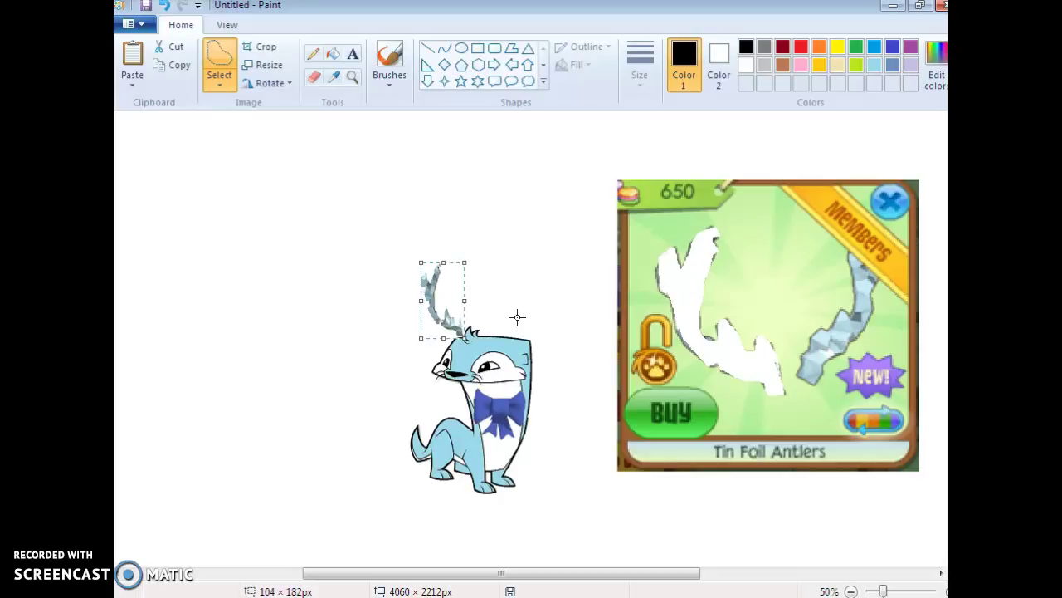
{"action": "right_click", "coordinate": [440, 297]}
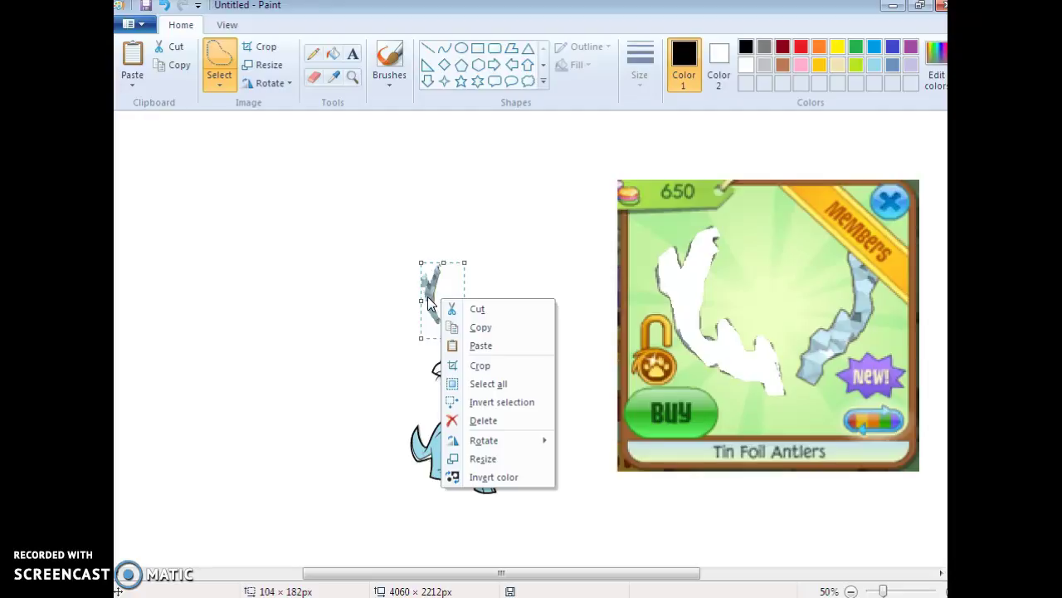
{"action": "left_click", "coordinate": [426, 295]}
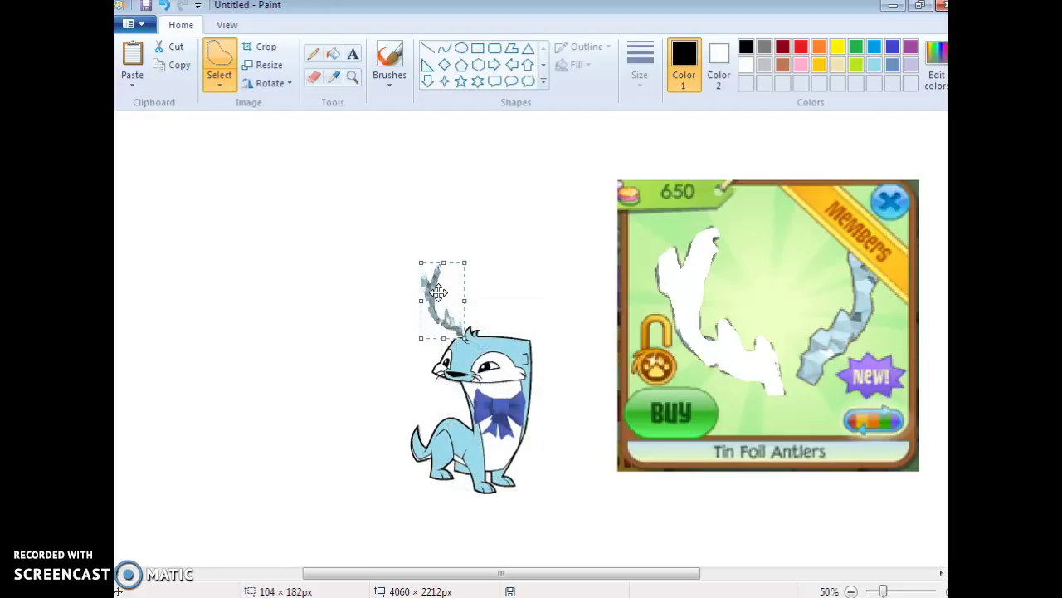
{"action": "left_click_drag", "start_coordinate": [439, 293], "coordinate": [440, 290]}
{"action": "left_click", "coordinate": [528, 268]}
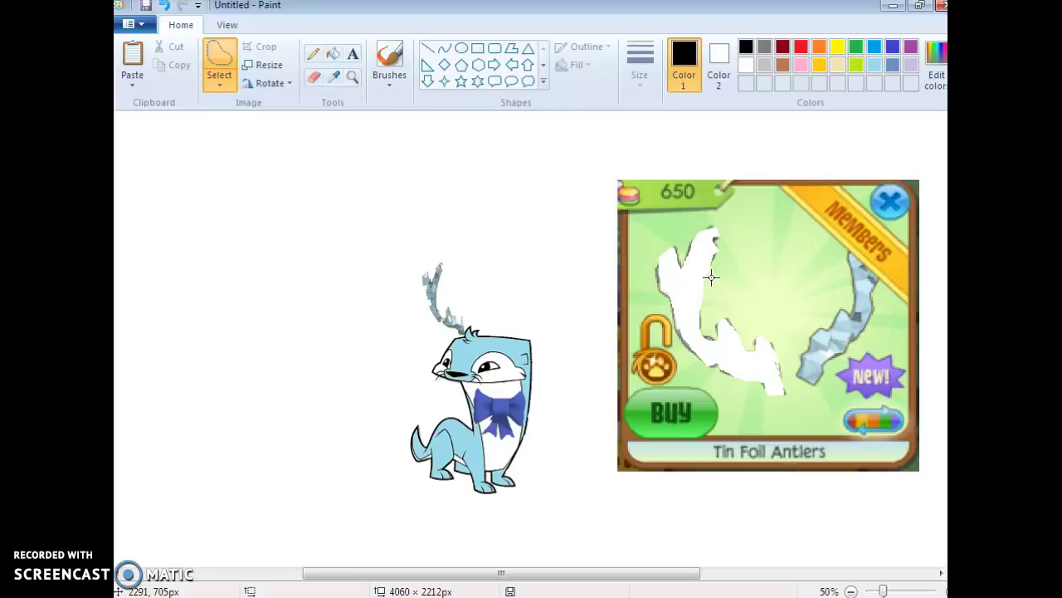
Rectangle-select the leftover shop image, cut and re-paste it, then delete it from the drawing.
{"action": "left_click", "coordinate": [219, 84]}
{"action": "left_click", "coordinate": [231, 124]}
{"action": "left_click_drag", "start_coordinate": [558, 119], "coordinate": [930, 489]}
{"action": "right_click", "coordinate": [718, 344]}
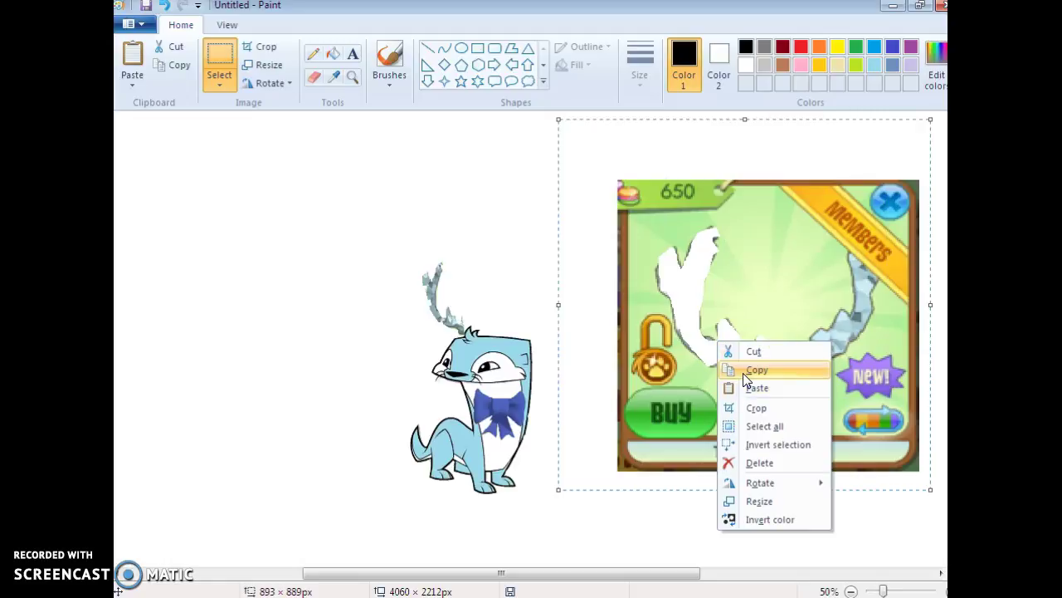
{"action": "left_click", "coordinate": [752, 351]}
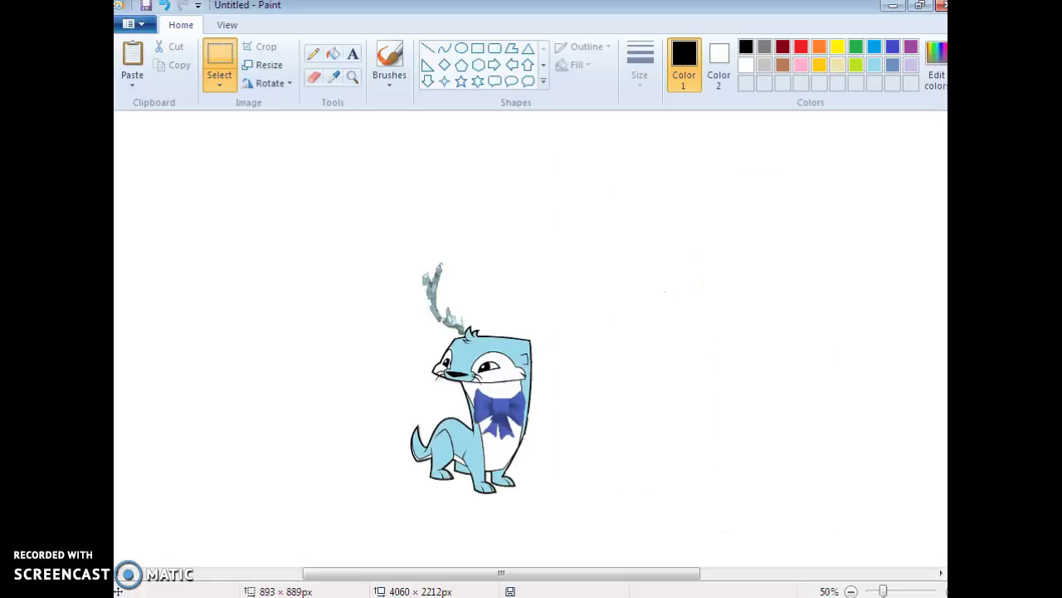
{"action": "left_click", "coordinate": [133, 66]}
{"action": "left_click_drag", "start_coordinate": [308, 260], "coordinate": [709, 285]}
{"action": "right_click", "coordinate": [709, 286]}
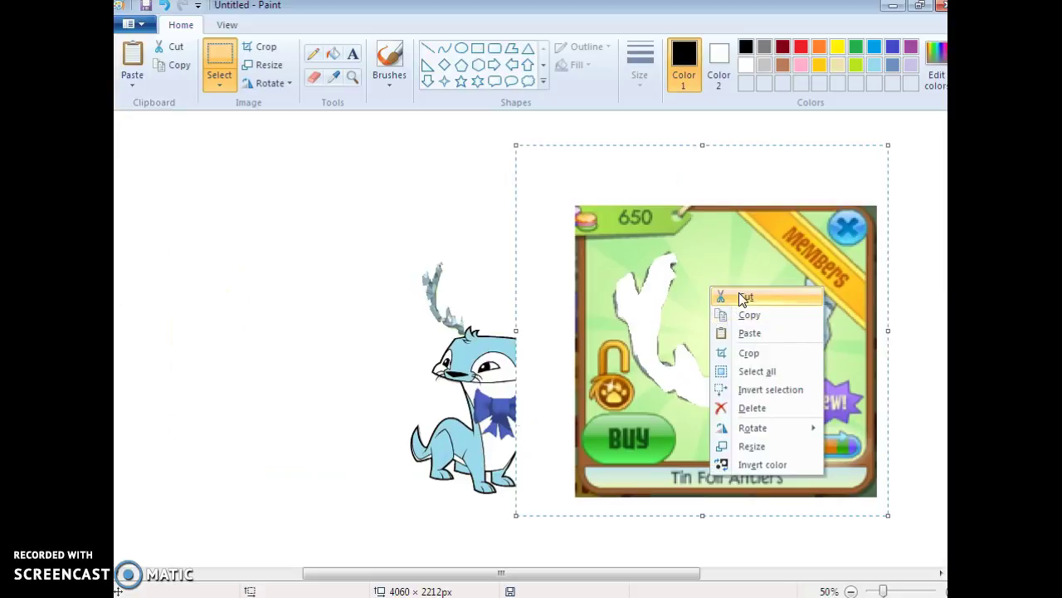
{"action": "left_click", "coordinate": [743, 299]}
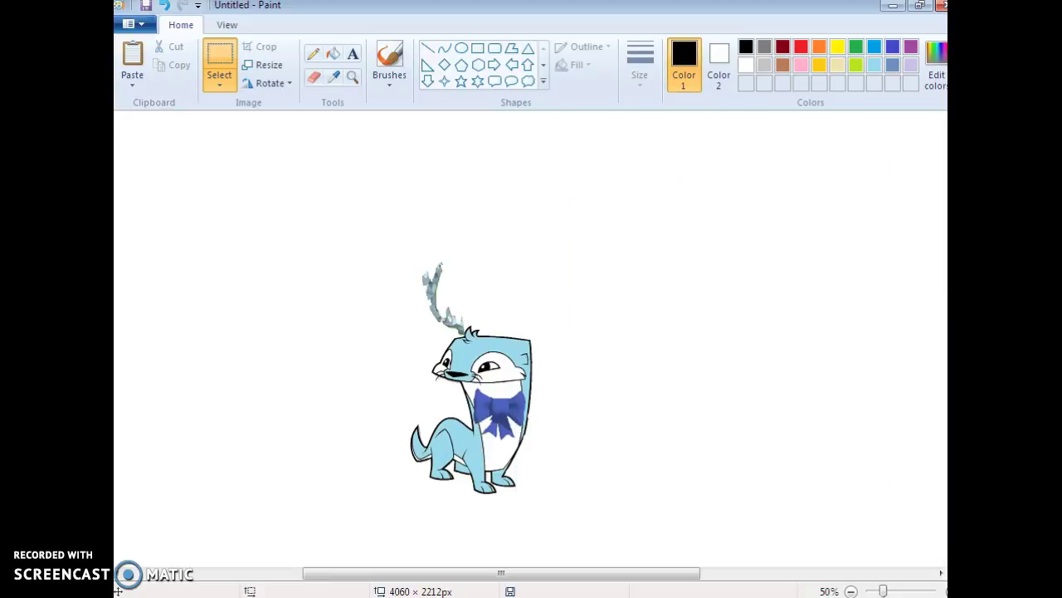
Re-copy the Tin Foil Antlers image from the browser and paste it into Paint, undoing a stray stretch.
{"action": "left_click", "coordinate": [118, 591]}
{"action": "right_click", "coordinate": [384, 371]}
{"action": "left_click", "coordinate": [415, 285]}
{"action": "left_click", "coordinate": [118, 591]}
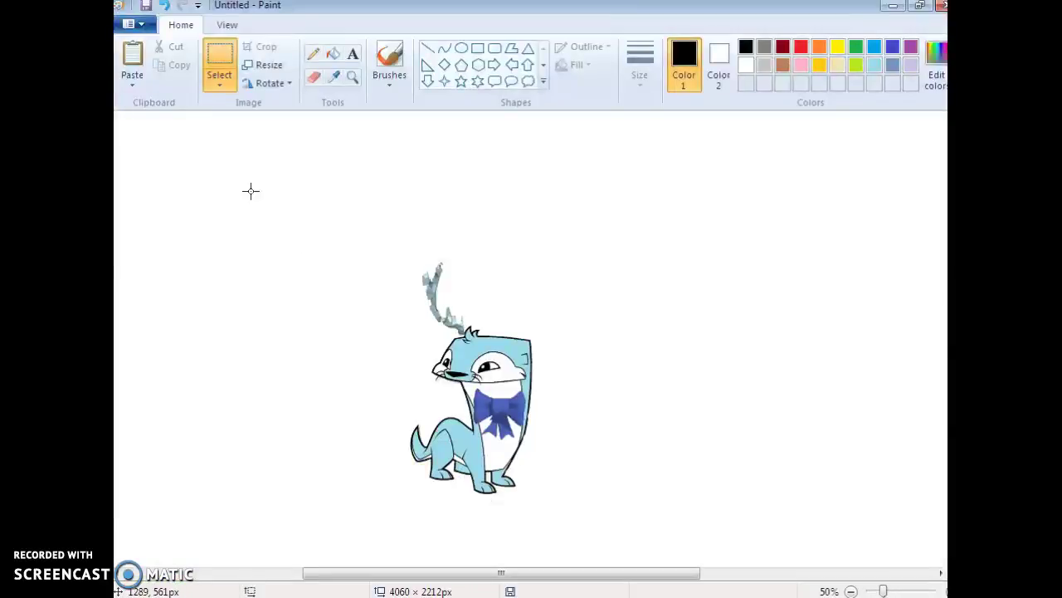
{"action": "left_click", "coordinate": [133, 59]}
{"action": "left_click_drag", "start_coordinate": [190, 192], "coordinate": [190, 199]}
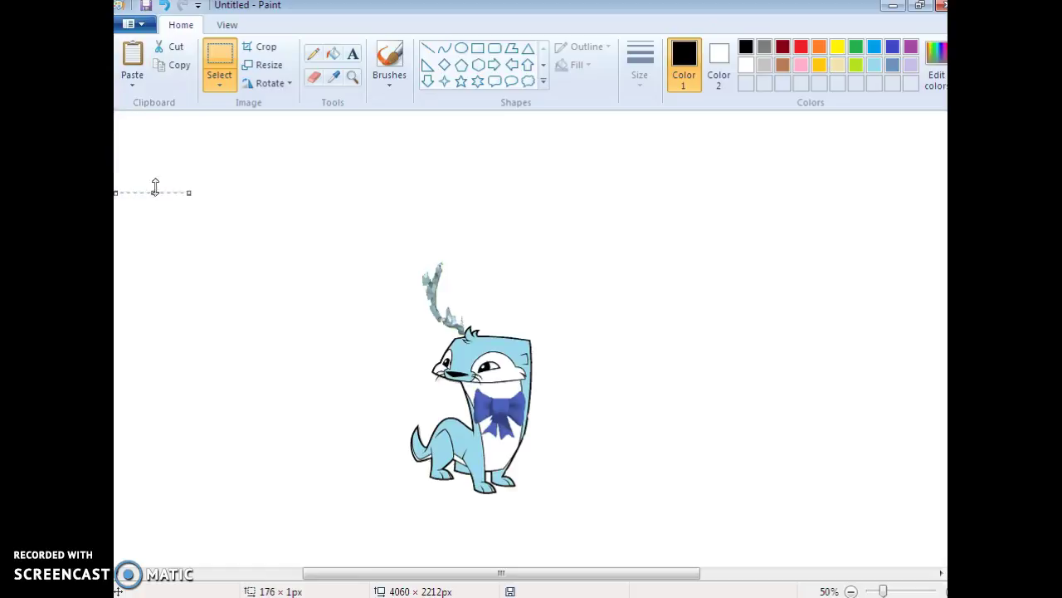
{"action": "left_click_drag", "start_coordinate": [158, 190], "coordinate": [249, 410]}
{"action": "left_click_drag", "start_coordinate": [169, 285], "coordinate": [326, 287]}
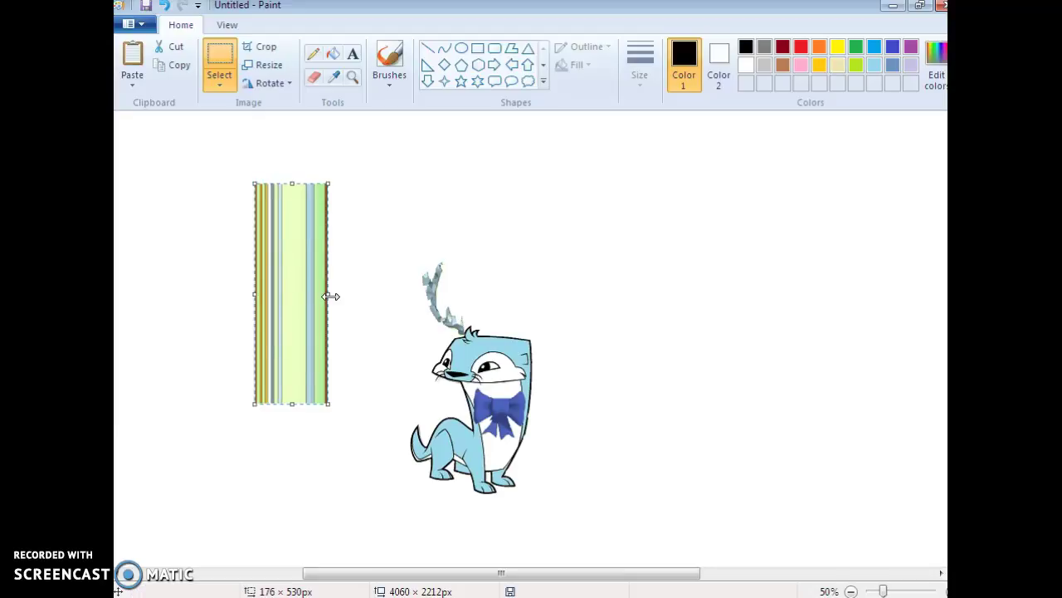
{"action": "key", "text": "ctrl+z"}
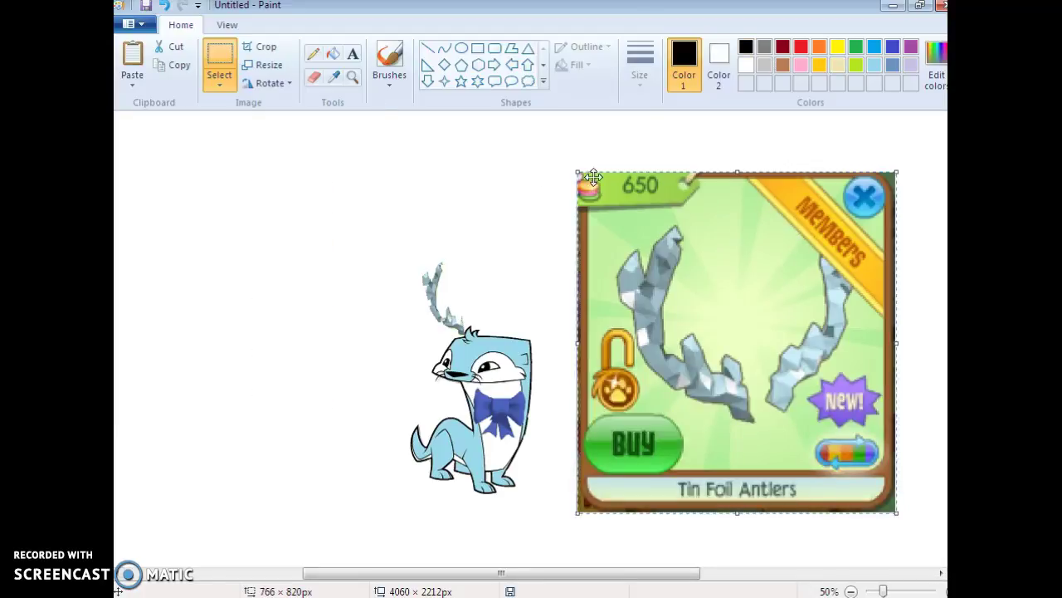
Free-form cut an antler from the shop picture, move it left of the otter, and shrink it.
{"action": "left_click", "coordinate": [219, 83]}
{"action": "left_click", "coordinate": [249, 139]}
{"action": "left_click_drag", "start_coordinate": [747, 233], "coordinate": [750, 236]}
{"action": "mouse_move", "coordinate": [659, 329]}
{"action": "left_mouse_down"}
{"action": "mouse_move", "coordinate": [227, 328]}
{"action": "mouse_move", "coordinate": [236, 283]}
{"action": "left_mouse_up"}
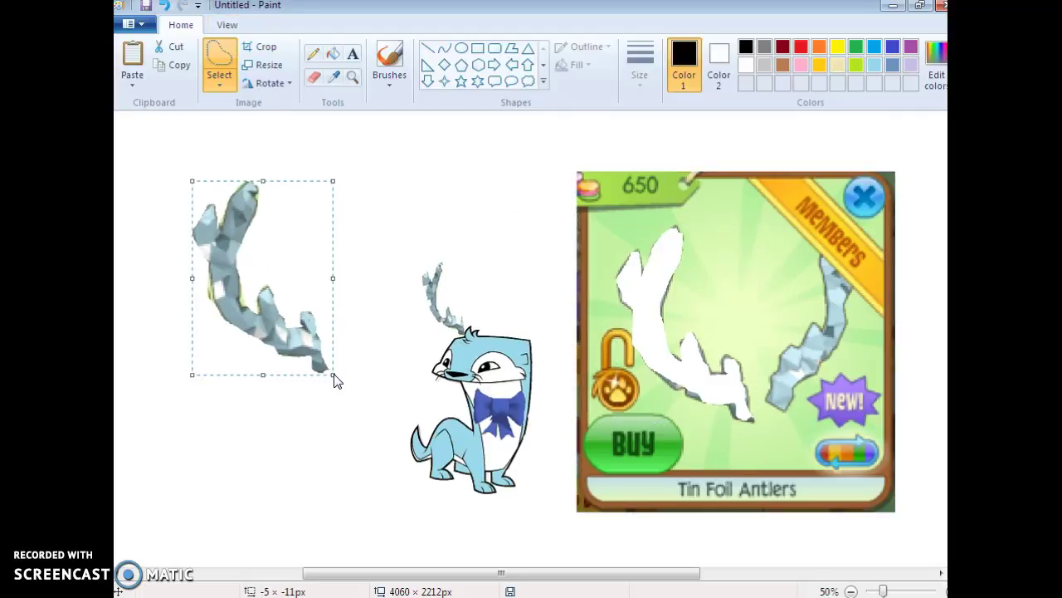
{"action": "left_click_drag", "start_coordinate": [334, 379], "coordinate": [254, 301]}
Rotate the antler 90° left, then turn it back upright.
{"action": "right_click", "coordinate": [230, 251]}
{"action": "mouse_move", "coordinate": [272, 390]}
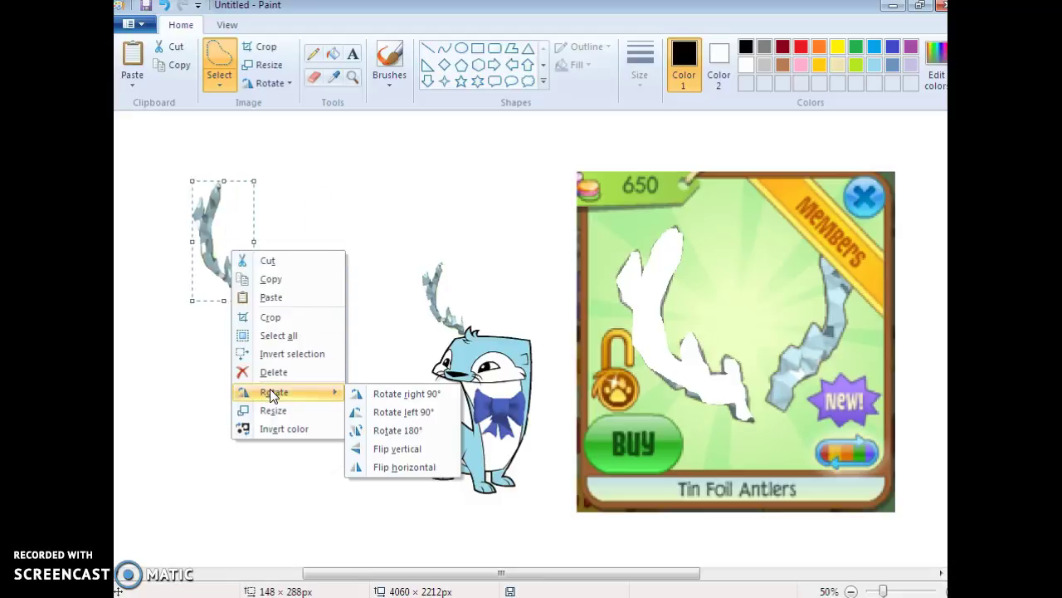
{"action": "left_click", "coordinate": [410, 407]}
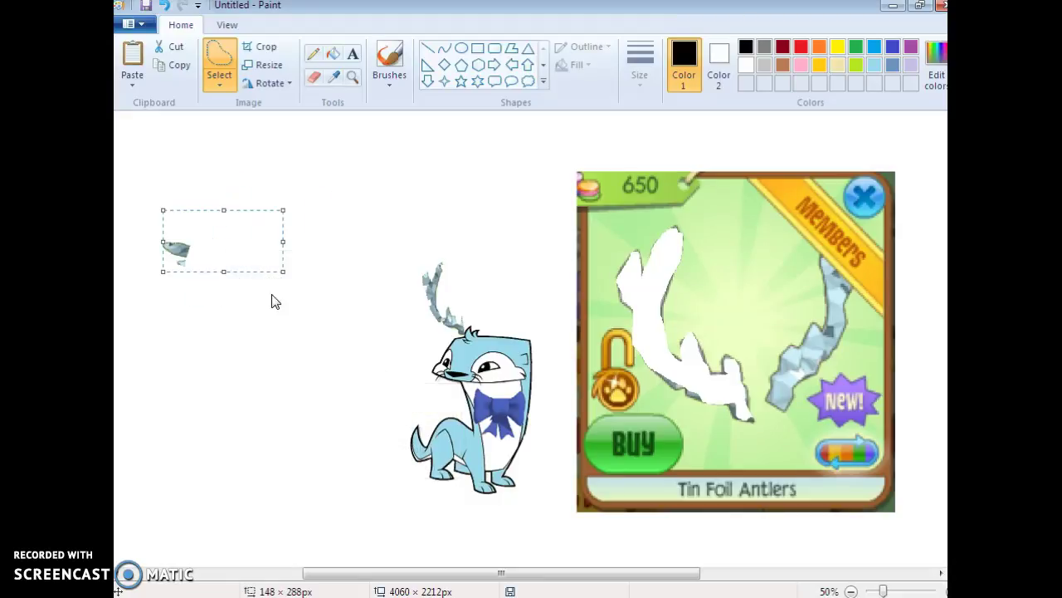
{"action": "right_click", "coordinate": [248, 251]}
{"action": "mouse_move", "coordinate": [305, 390]}
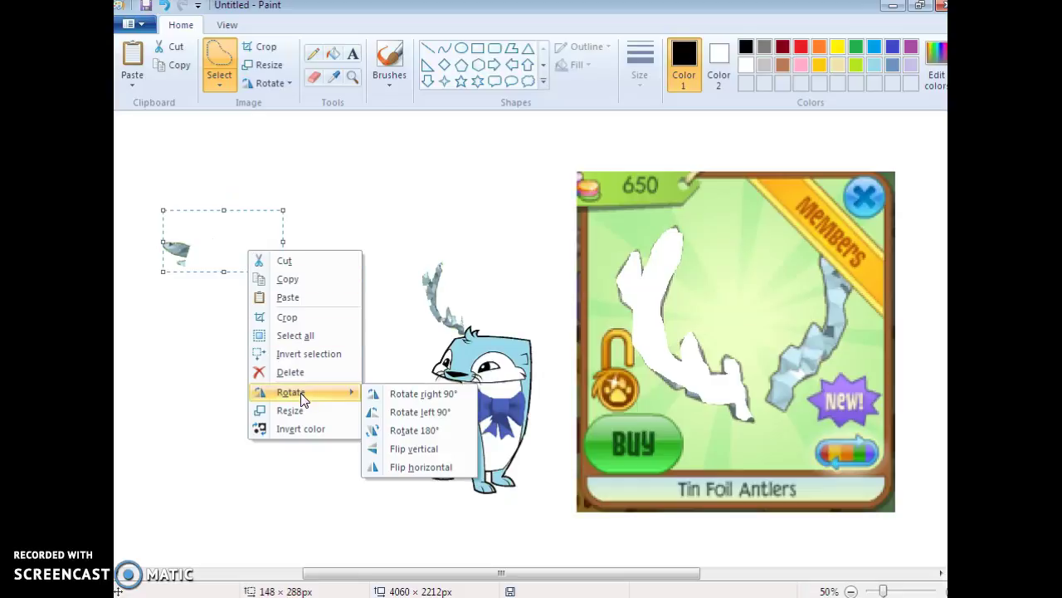
{"action": "left_click", "coordinate": [415, 395]}
Flip the antler vertically and back, then mirror it horizontally.
{"action": "right_click", "coordinate": [211, 261]}
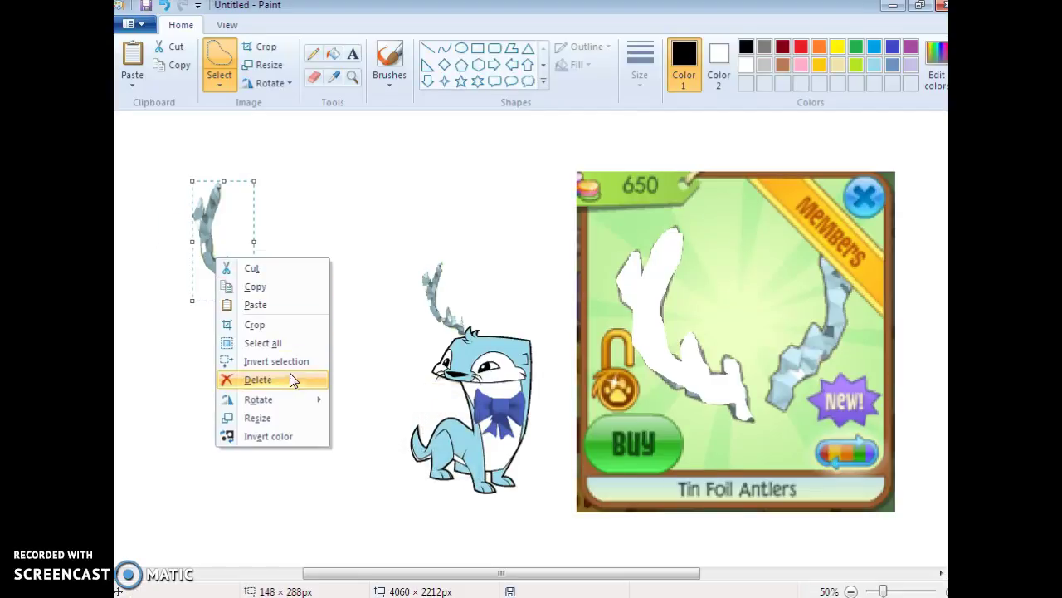
{"action": "mouse_move", "coordinate": [281, 407]}
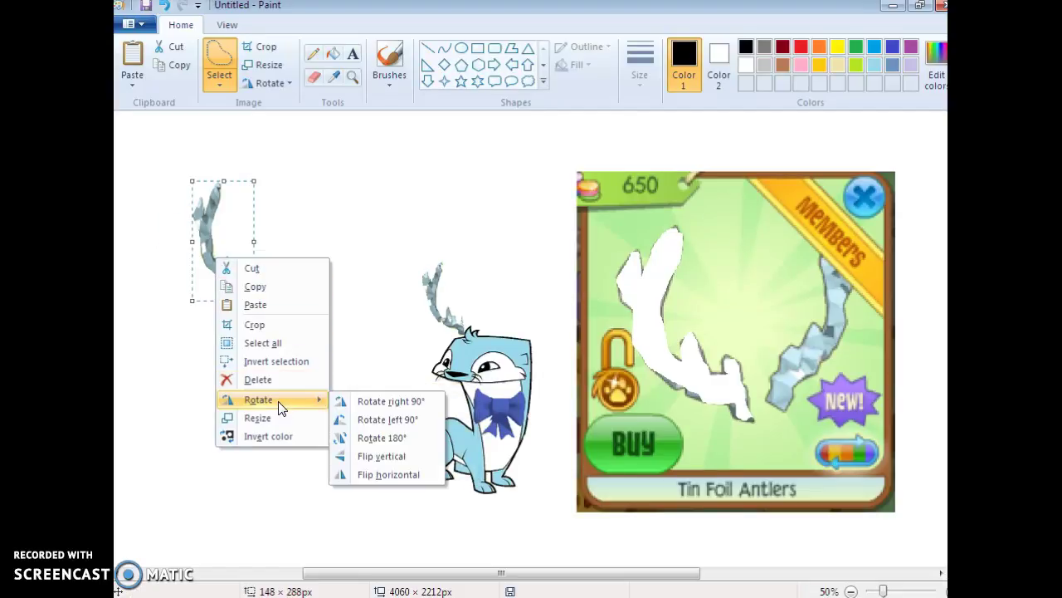
{"action": "left_click", "coordinate": [389, 453]}
{"action": "right_click", "coordinate": [219, 210]}
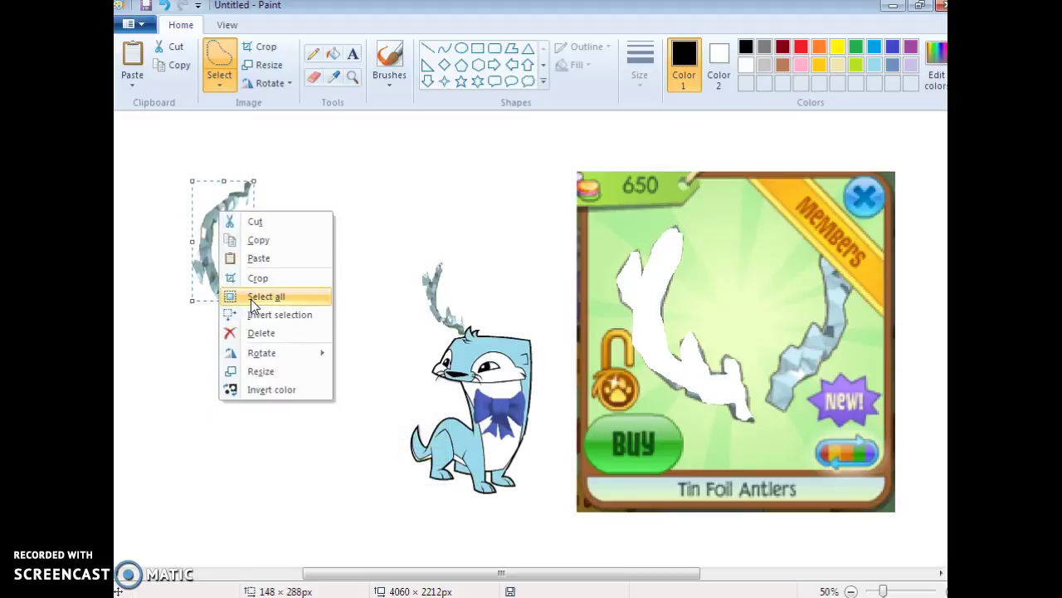
{"action": "mouse_move", "coordinate": [272, 356]}
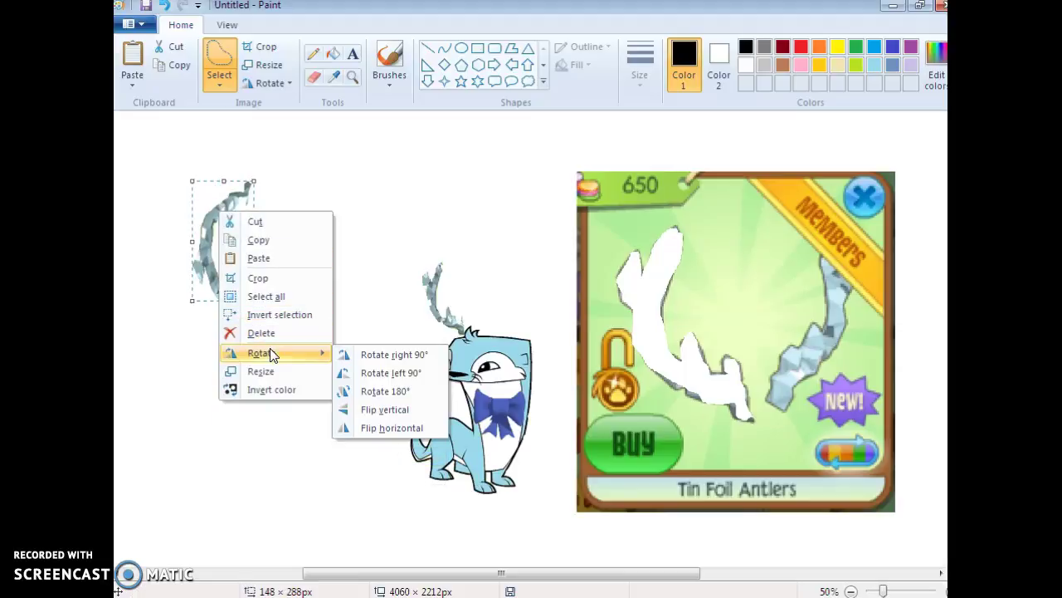
{"action": "left_click", "coordinate": [384, 410]}
{"action": "right_click", "coordinate": [227, 251]}
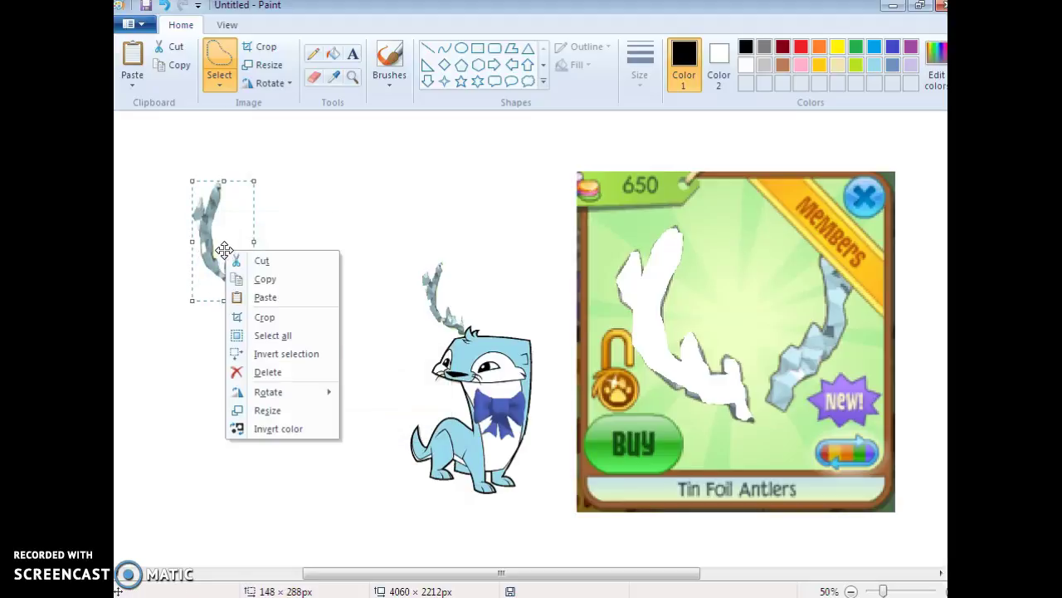
{"action": "mouse_move", "coordinate": [274, 391]}
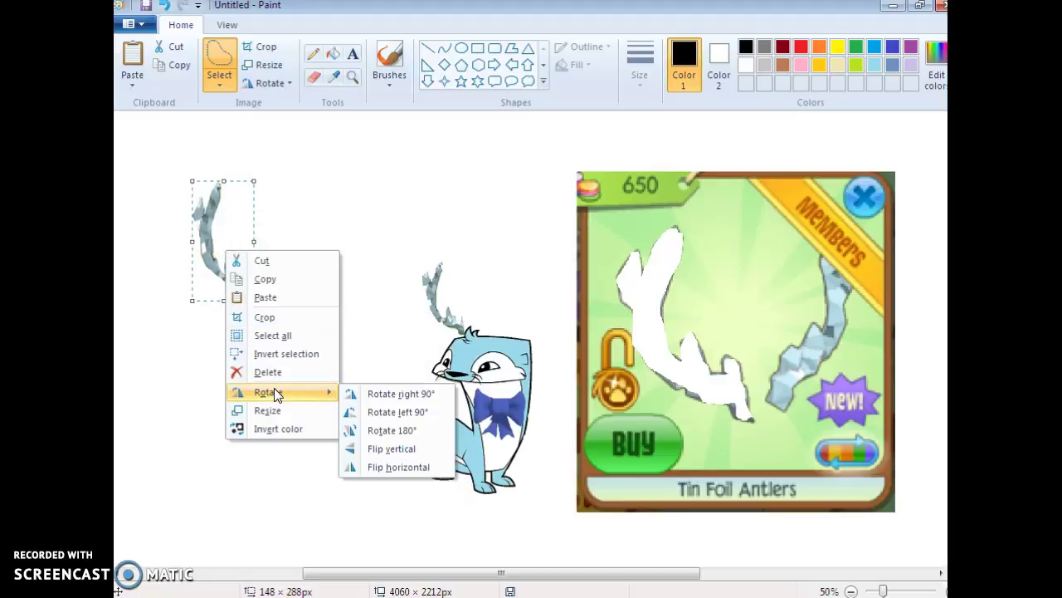
{"action": "left_click", "coordinate": [398, 467]}
Move the mirrored antler above the otter's head and shrink it, undoing an accidental delete.
{"action": "left_click_drag", "start_coordinate": [236, 245], "coordinate": [556, 284]}
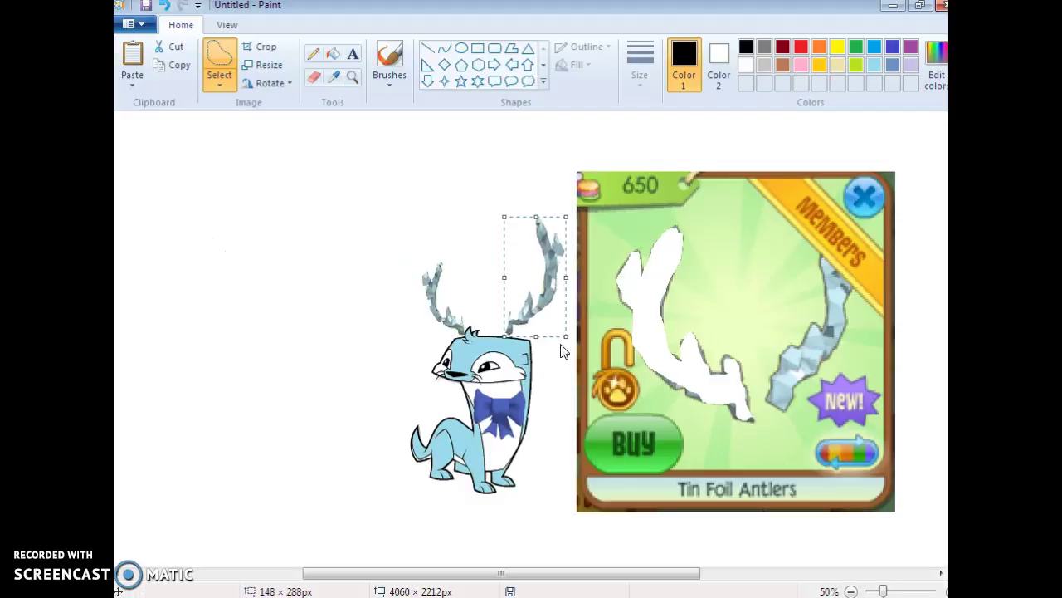
{"action": "mouse_move", "coordinate": [567, 337]}
{"action": "left_mouse_down"}
{"action": "mouse_move", "coordinate": [534, 295]}
{"action": "mouse_move", "coordinate": [562, 342]}
{"action": "left_mouse_up"}
{"action": "right_click", "coordinate": [543, 304]}
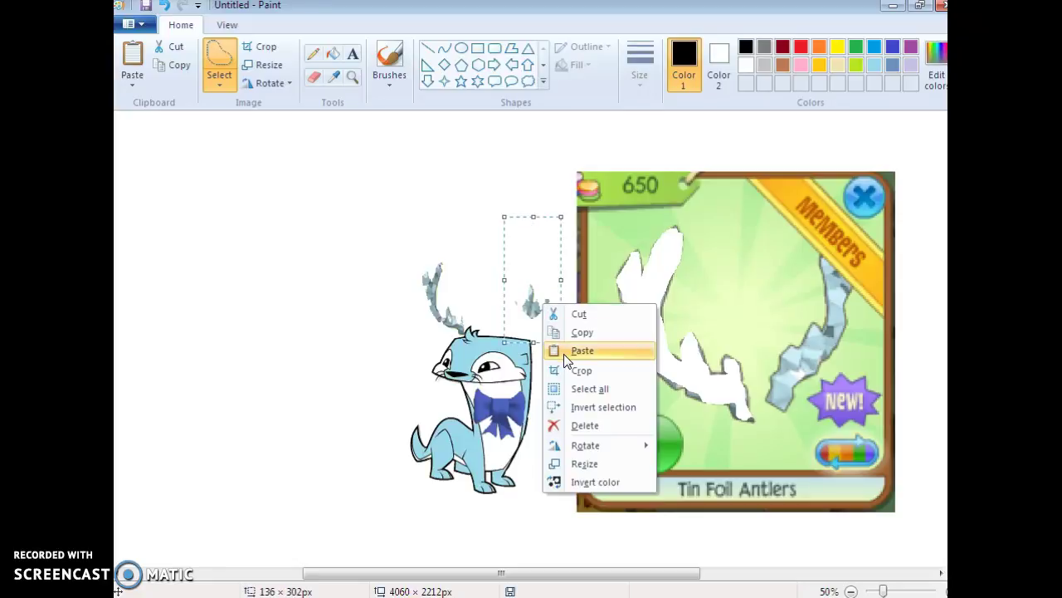
{"action": "left_click", "coordinate": [593, 428]}
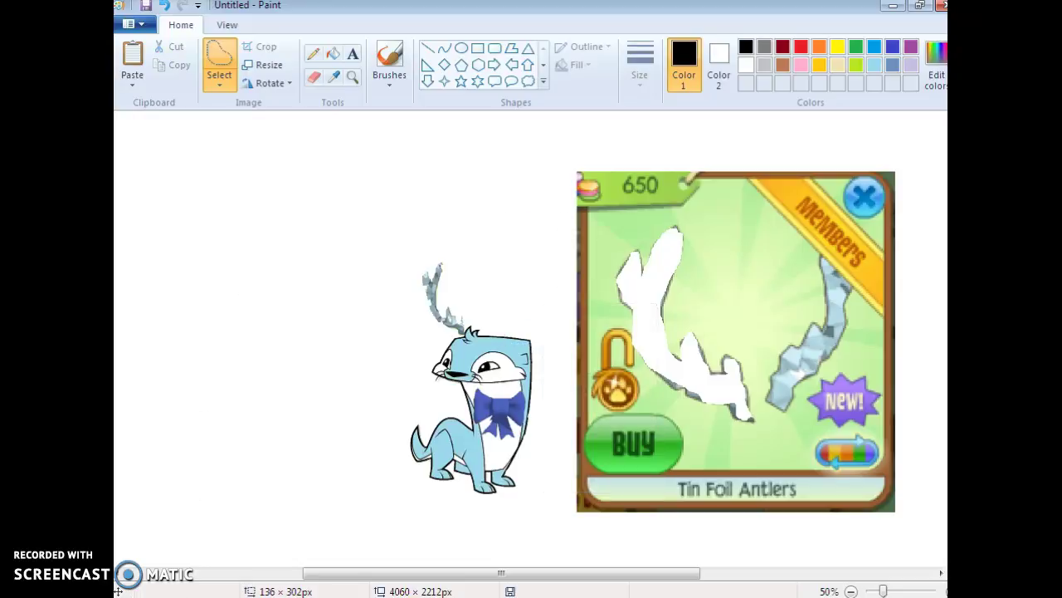
{"action": "key", "text": "ctrl+z"}
Mirror the restored antler again, resize it, then delete the oversized copy.
{"action": "right_click", "coordinate": [336, 305]}
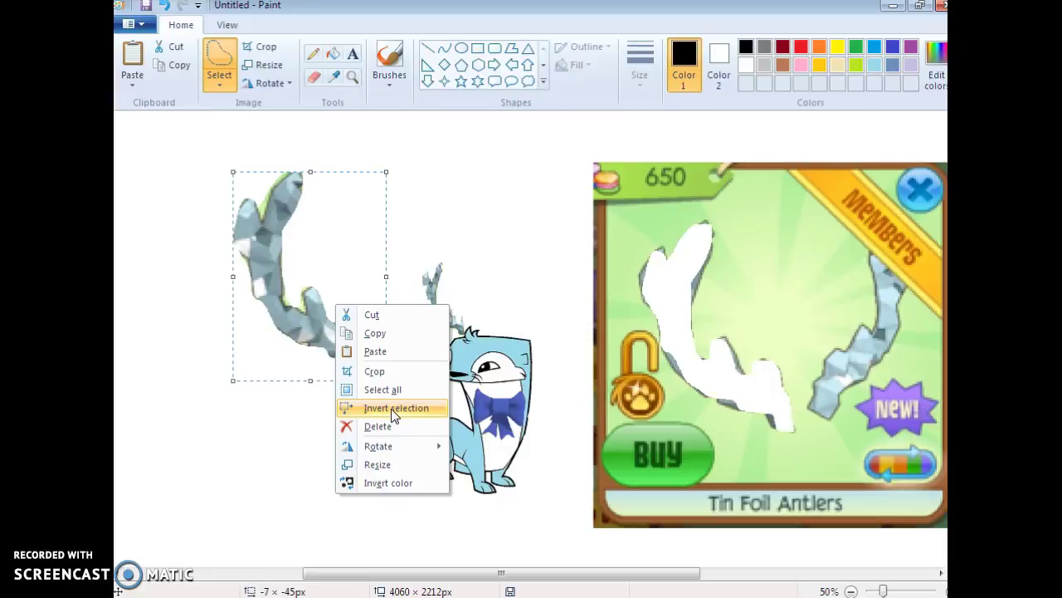
{"action": "mouse_move", "coordinate": [390, 446]}
{"action": "left_click", "coordinate": [502, 518]}
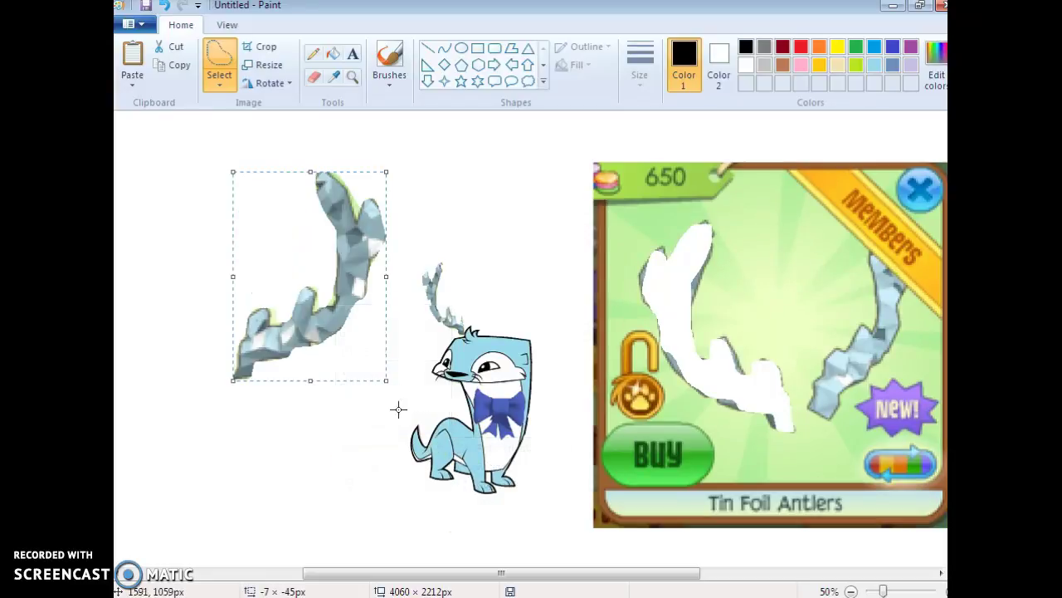
{"action": "left_click_drag", "start_coordinate": [232, 382], "coordinate": [317, 320]}
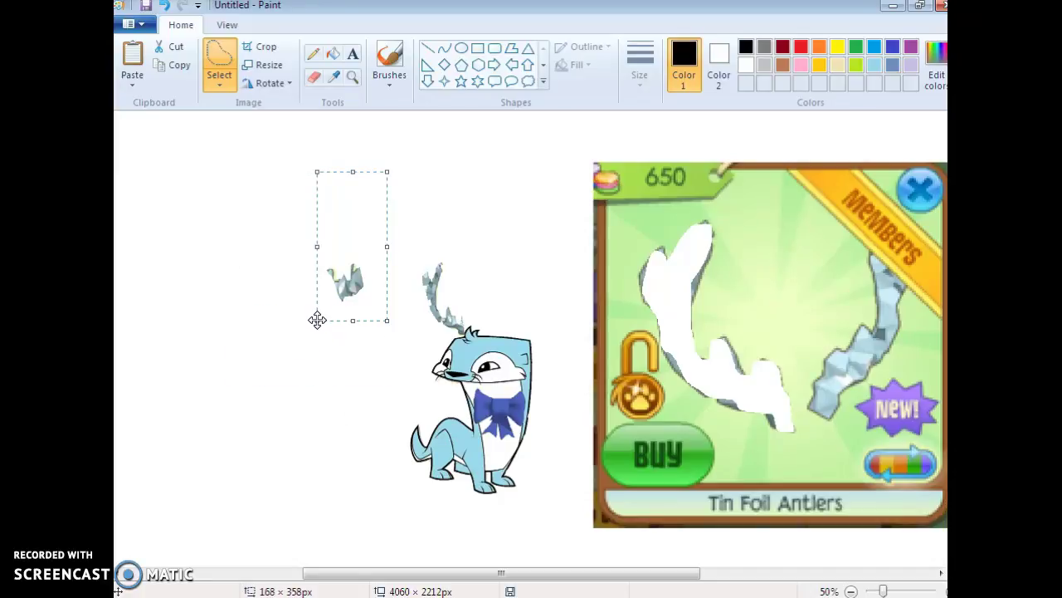
{"action": "left_click_drag", "start_coordinate": [314, 322], "coordinate": [232, 418]}
{"action": "right_click", "coordinate": [306, 364]}
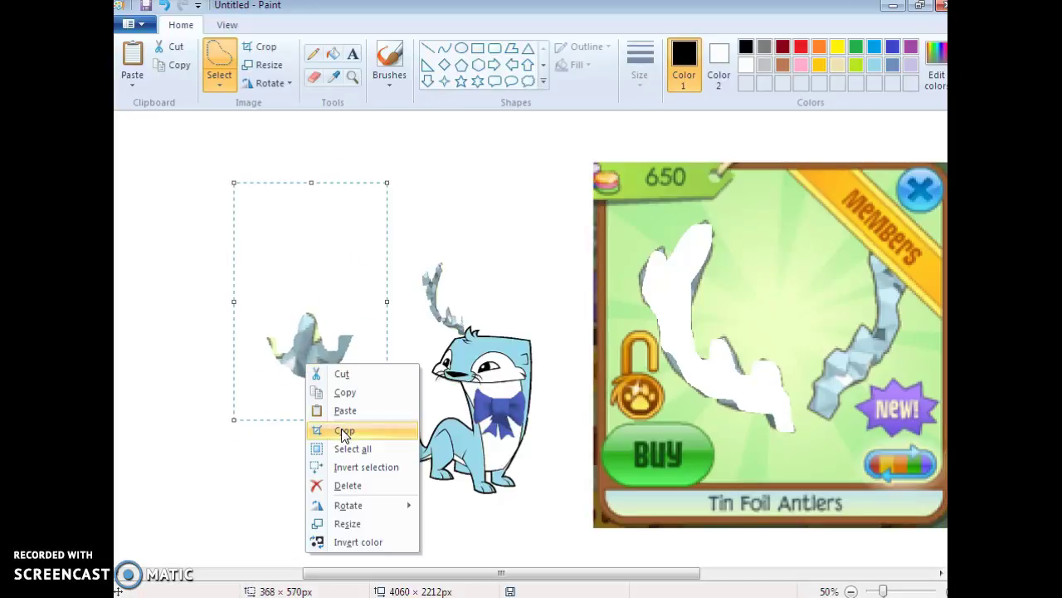
{"action": "left_click", "coordinate": [349, 486]}
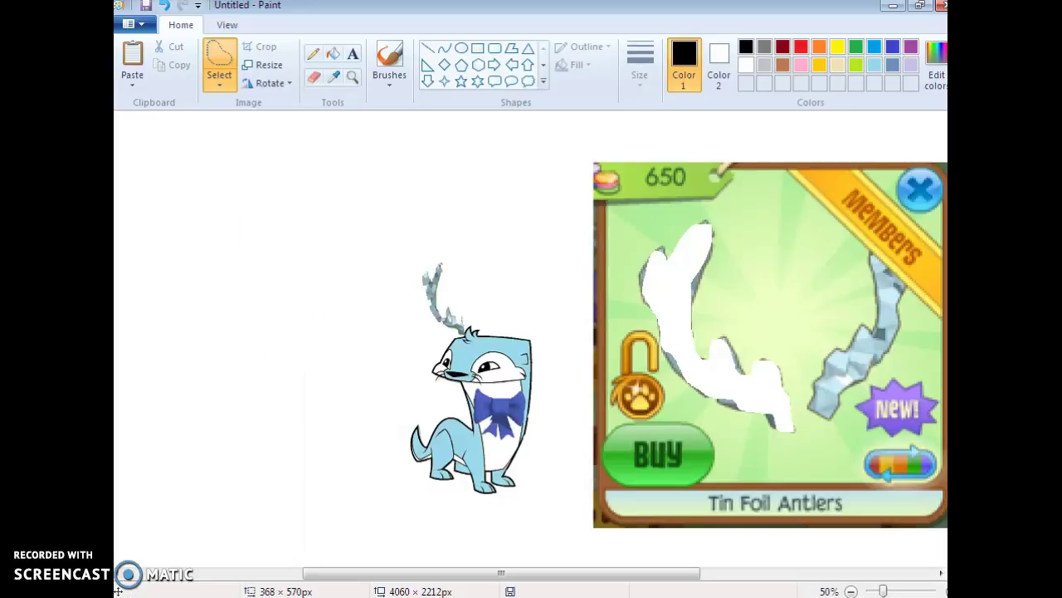
Mirror the small antler, set it on the right of the otter's head, and remove the shop picture.
{"action": "left_click_drag", "start_coordinate": [664, 448], "coordinate": [206, 239]}
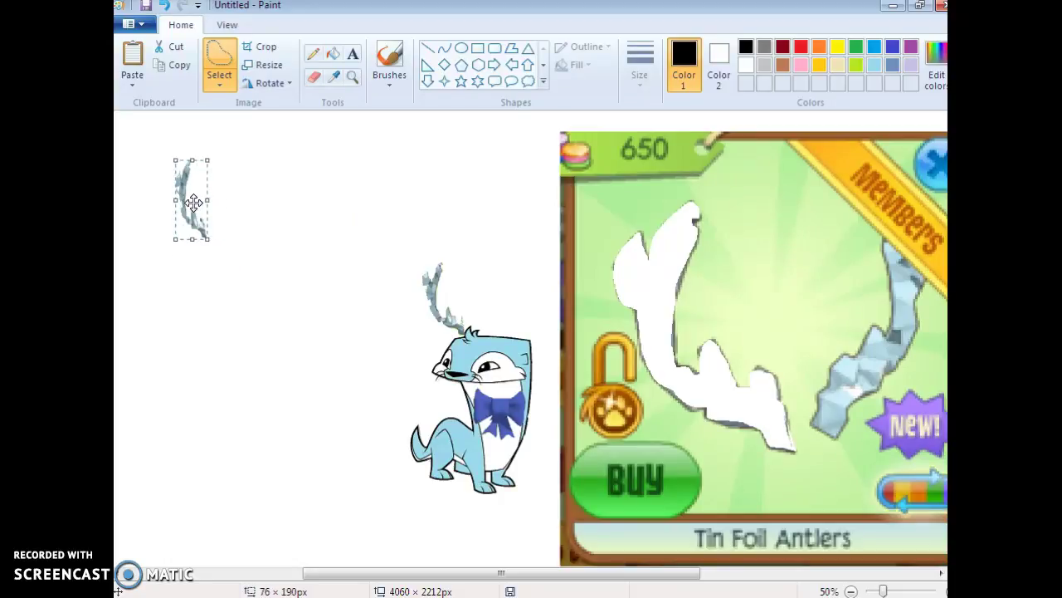
{"action": "right_click", "coordinate": [191, 203]}
{"action": "mouse_move", "coordinate": [240, 353]}
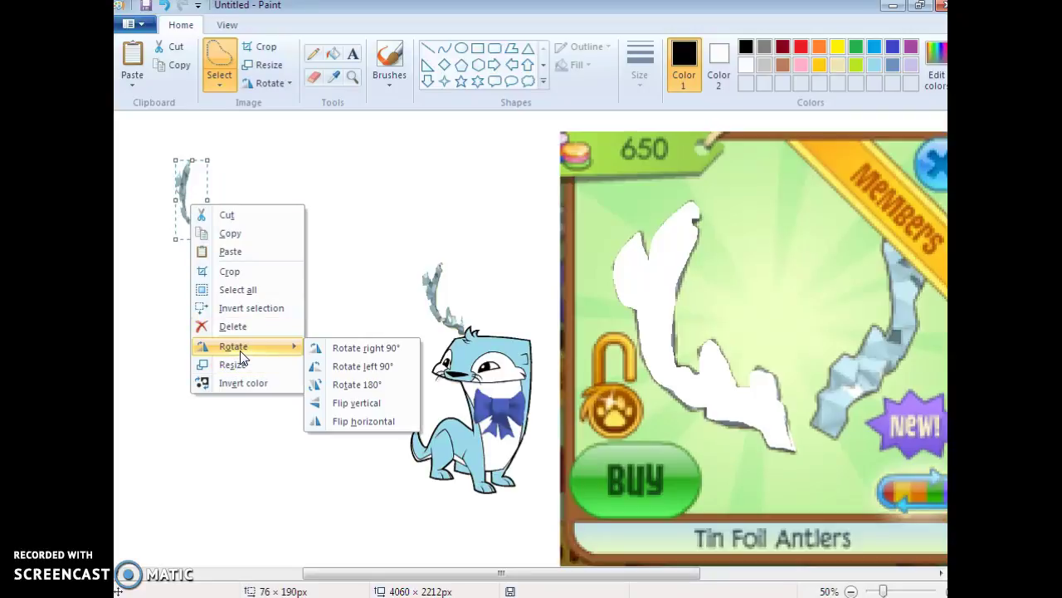
{"action": "left_click", "coordinate": [349, 418]}
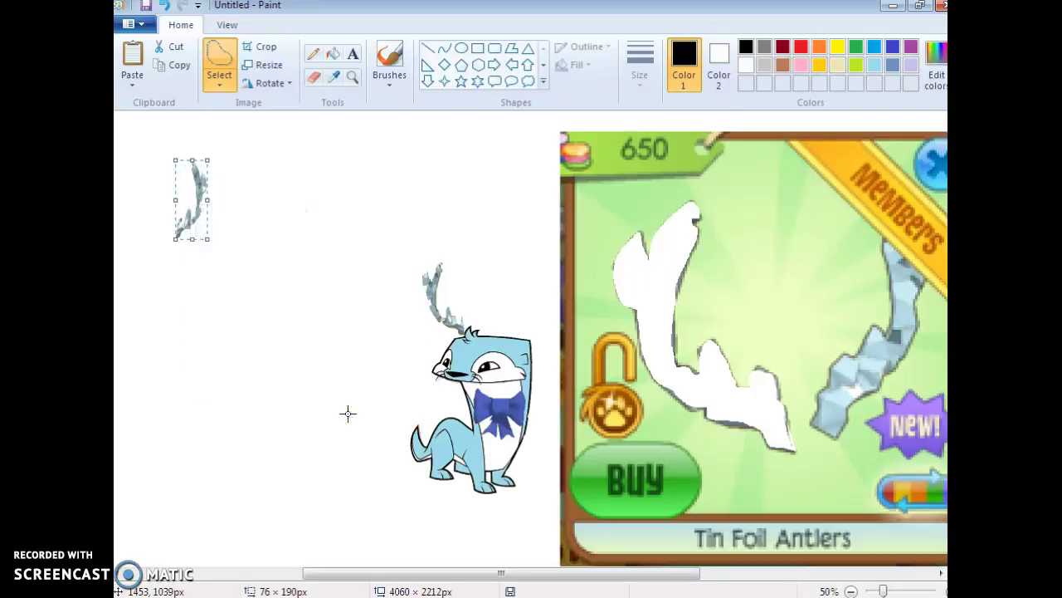
{"action": "left_click_drag", "start_coordinate": [193, 207], "coordinate": [540, 310]}
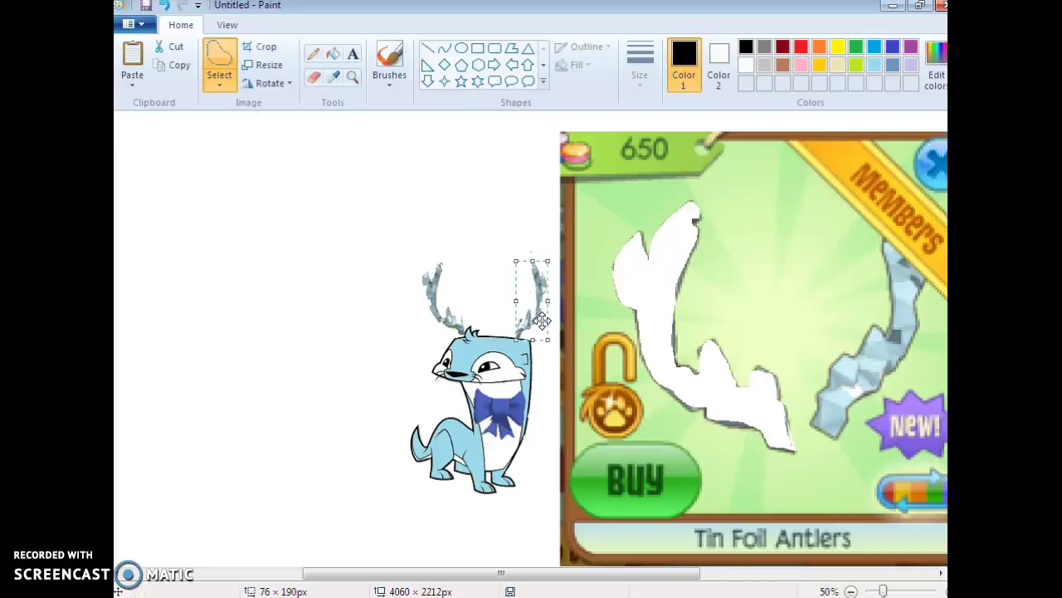
{"action": "left_click", "coordinate": [367, 372]}
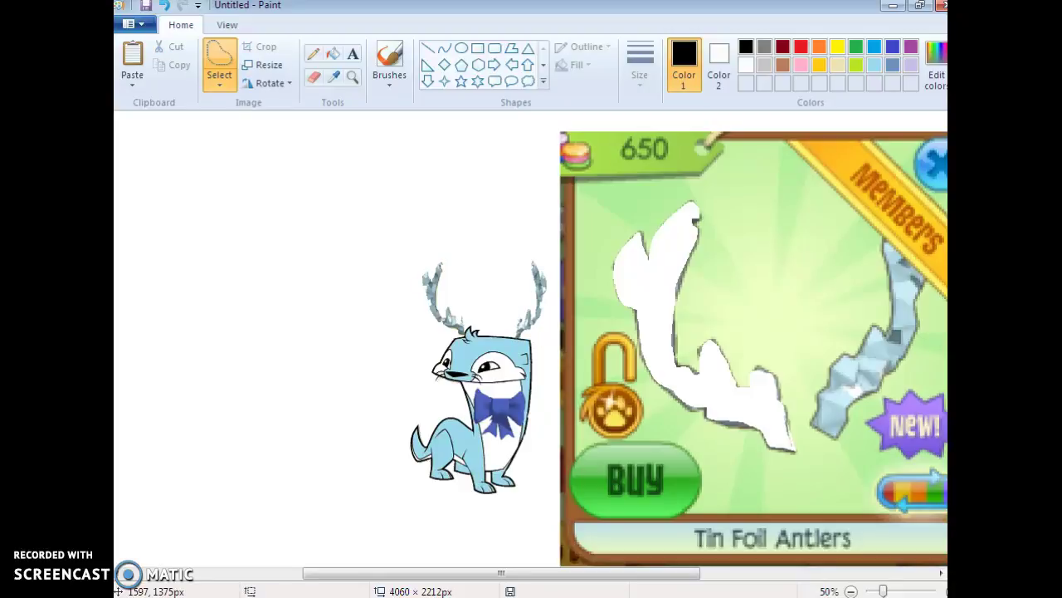
{"action": "key", "text": "ctrl+z"}
{"action": "scroll", "coordinate": [531, 349], "scroll_direction": "down", "scroll_amount": 1}
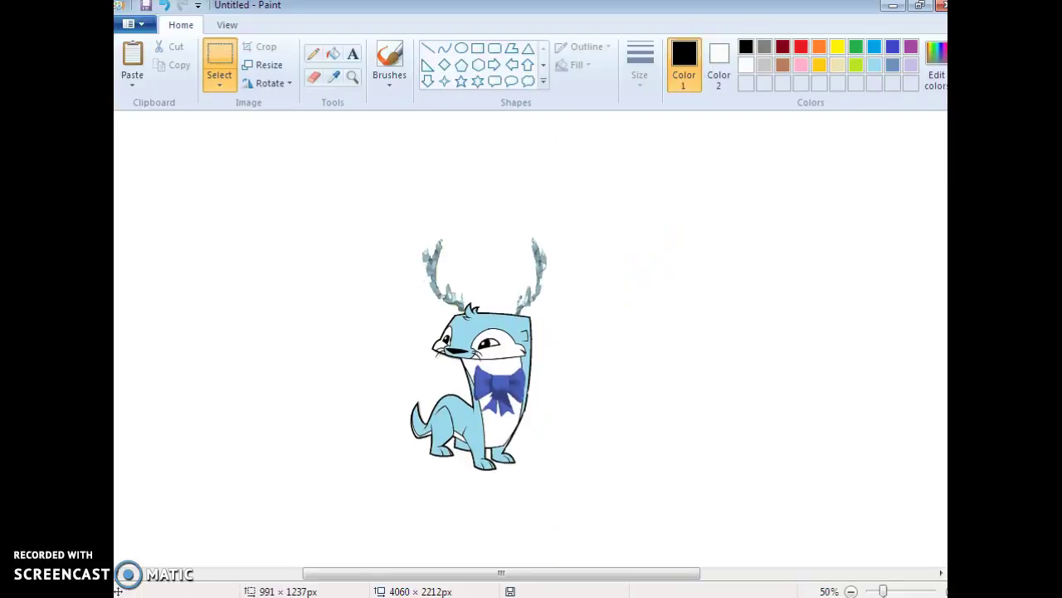
Change the browser search to 'animal jam AND VUFS' and show all results.
{"action": "left_click_drag", "start_coordinate": [118, 590], "coordinate": [113, 591]}
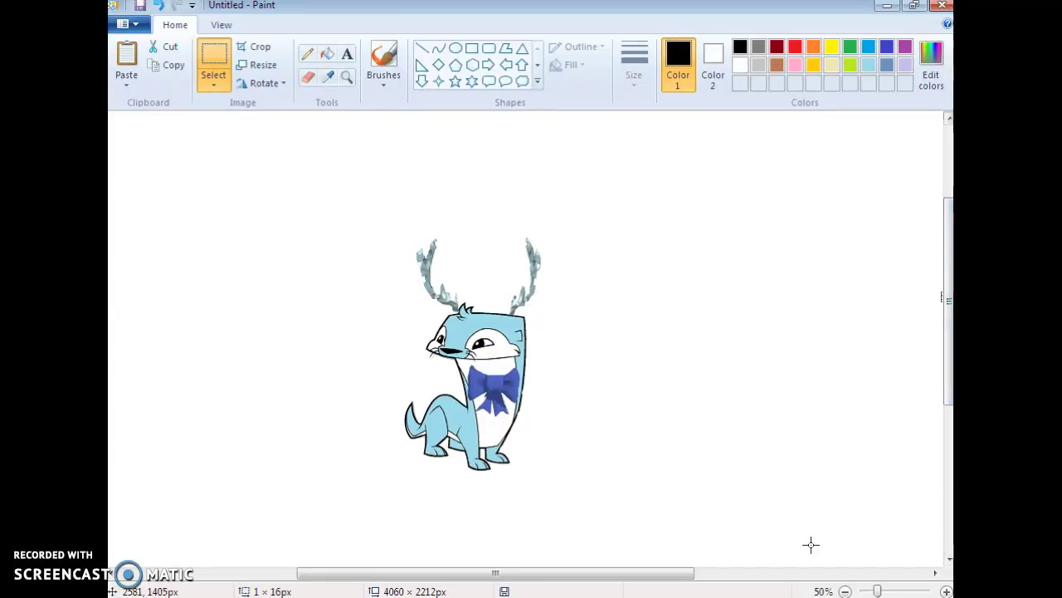
{"action": "key", "text": "alt+Tab"}
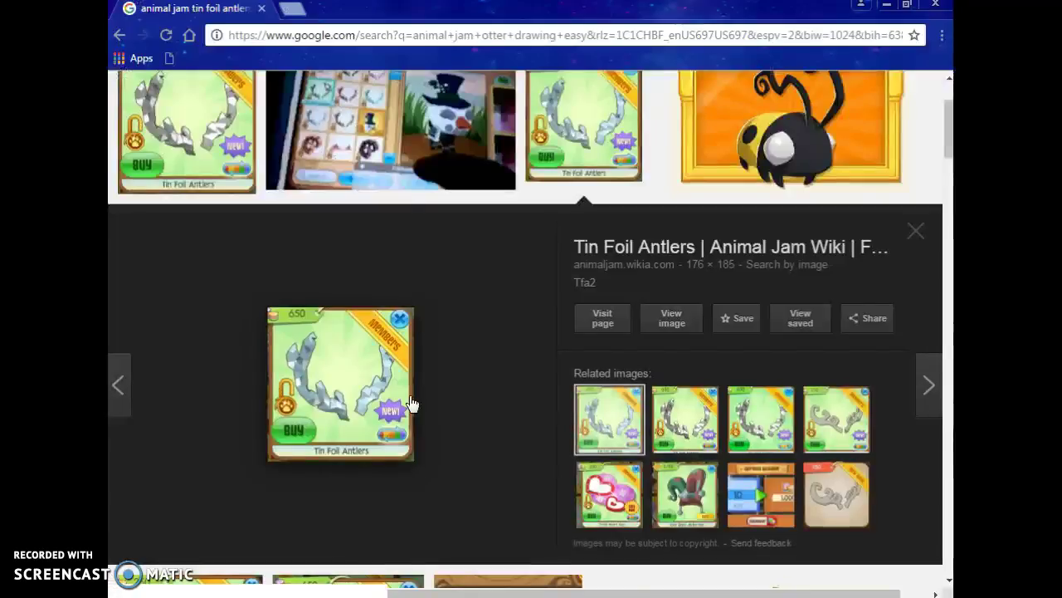
{"action": "scroll", "coordinate": [399, 249], "scroll_direction": "up", "scroll_amount": 3}
{"action": "left_click_drag", "start_coordinate": [363, 93], "coordinate": [290, 107]}
{"action": "key", "text": "BackSpace"}
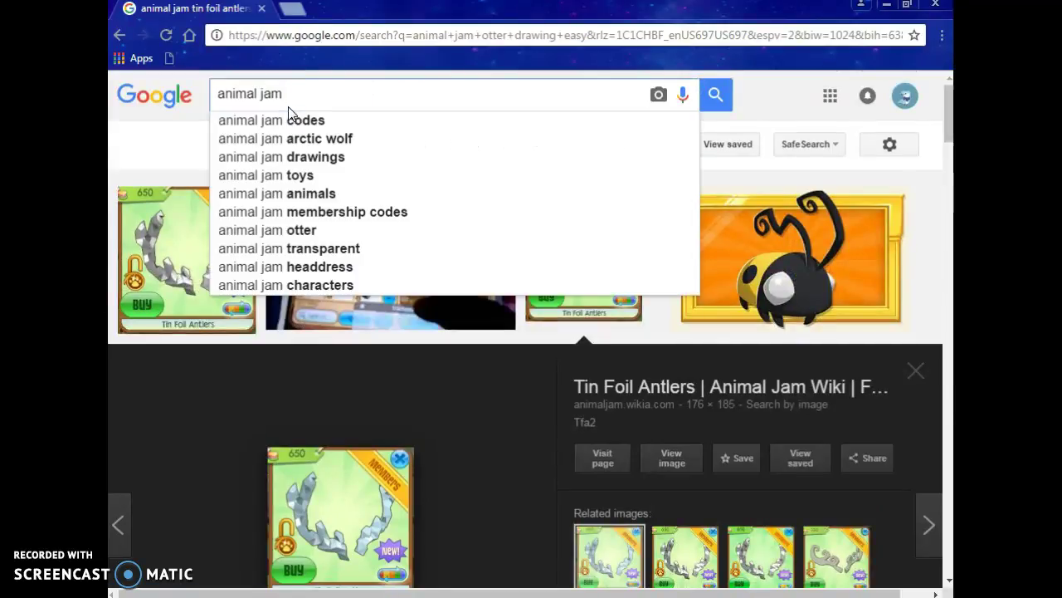
{"action": "type", "text": "AND VUF"}
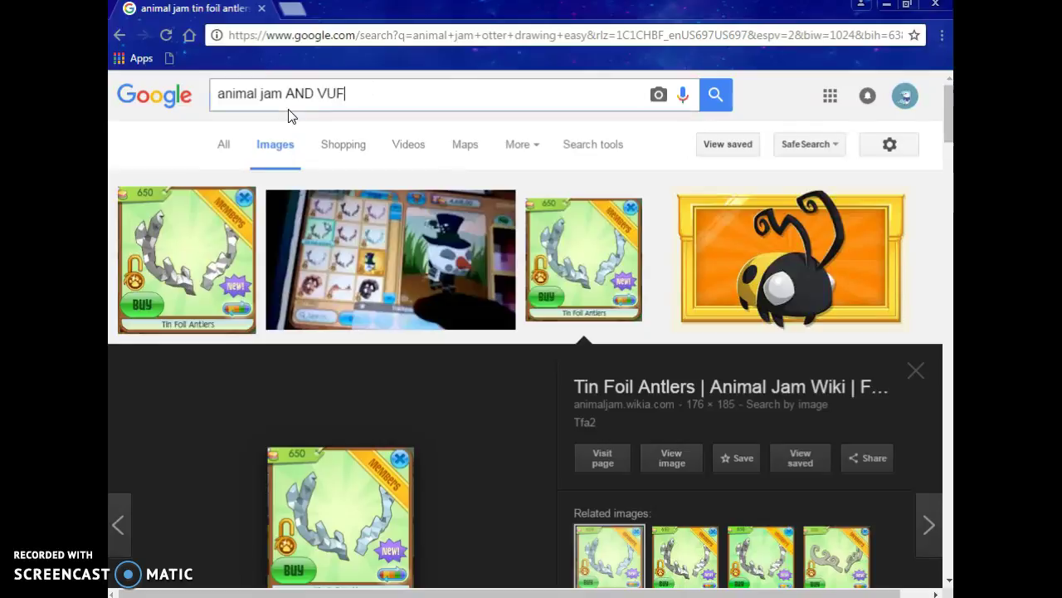
{"action": "type", "text": "S"}
{"action": "key", "text": "Return"}
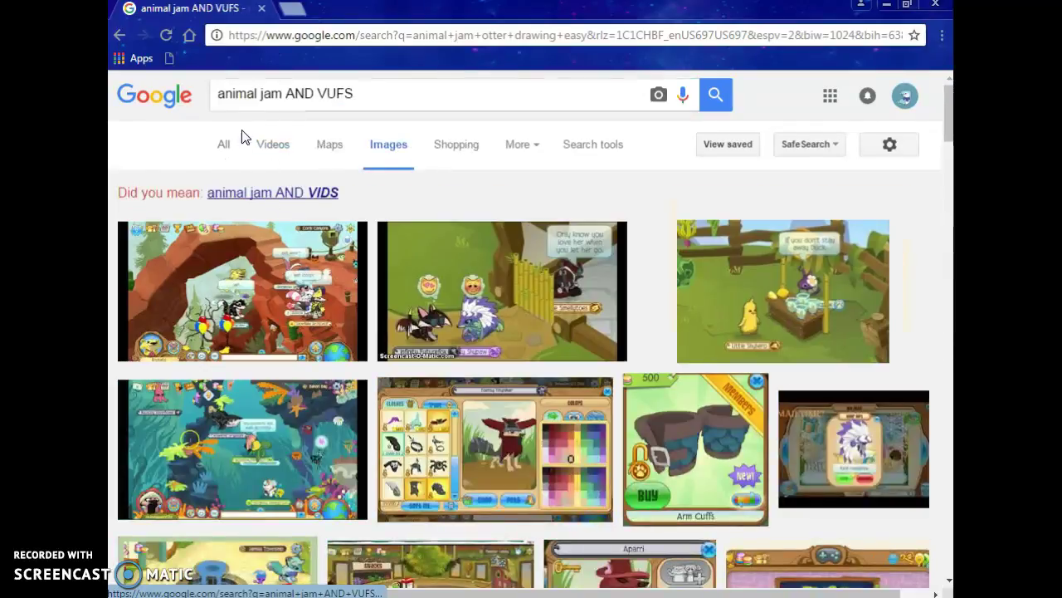
{"action": "left_click", "coordinate": [225, 145]}
Search 'animal jam hand cuffs' and accept the suggested spelling 'animal jam handcuffs'.
{"action": "left_click_drag", "start_coordinate": [356, 92], "coordinate": [284, 111]}
{"action": "key", "text": "BackSpace"}
{"action": "type", "text": "hand cuf"}
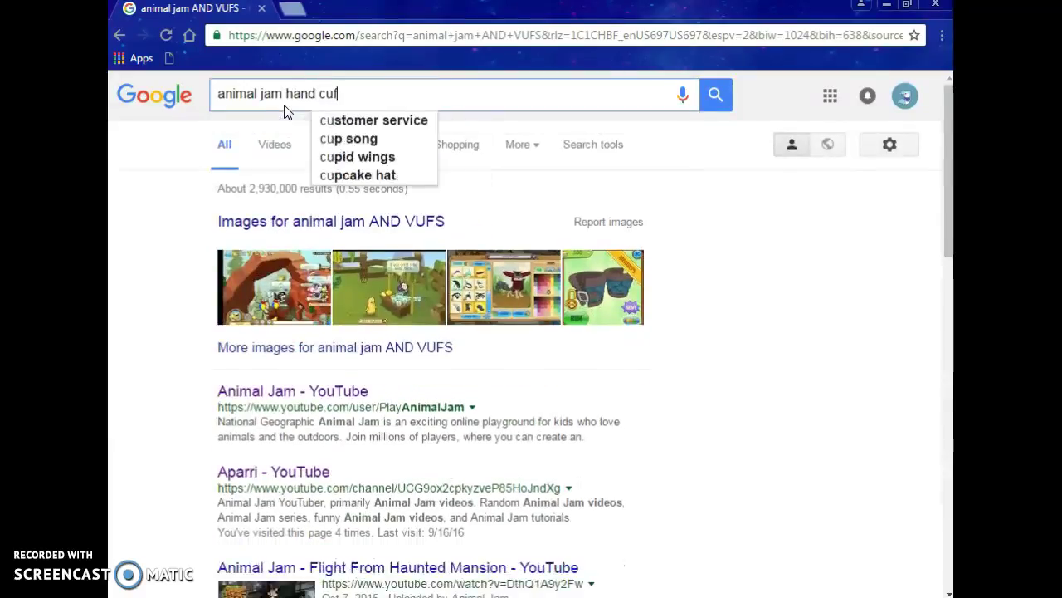
{"action": "type", "text": "fs"}
{"action": "key", "text": "Return"}
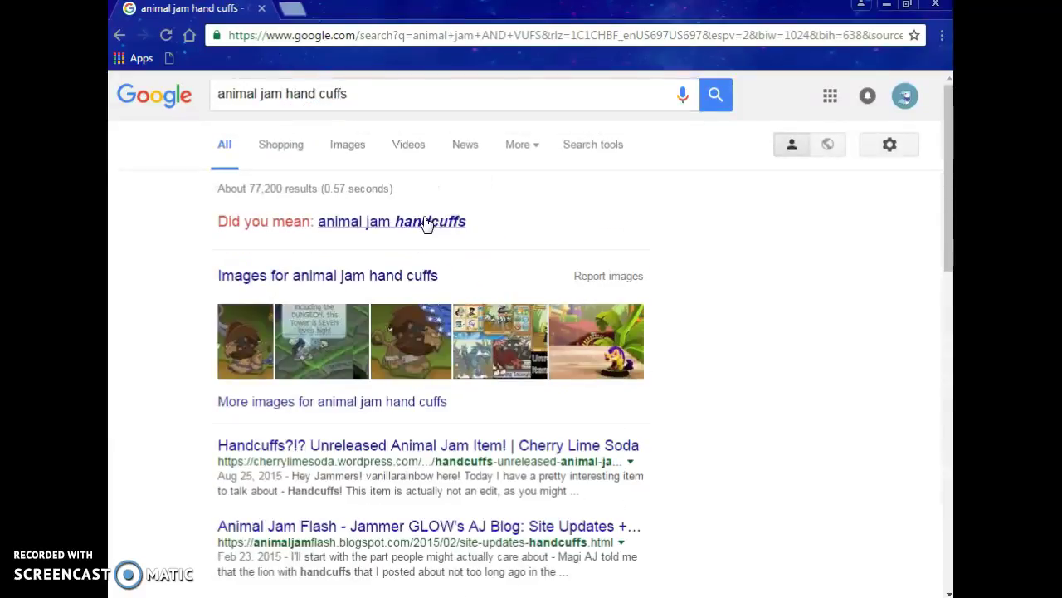
{"action": "left_click", "coordinate": [425, 223]}
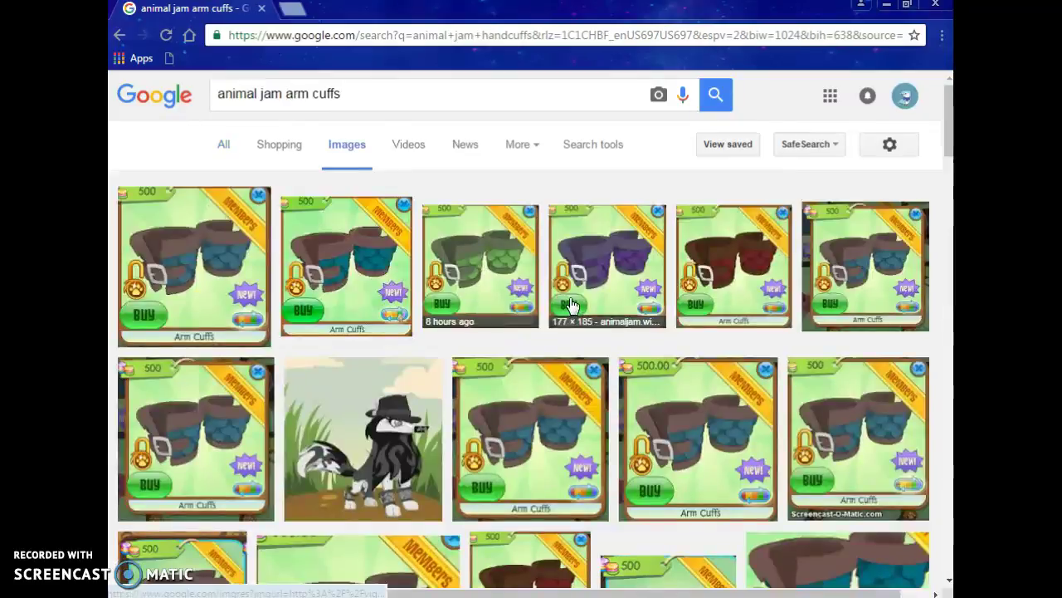
Scroll to the light-blue Arm Cuffs result, open its preview, and copy the image.
{"action": "scroll", "coordinate": [569, 304], "scroll_direction": "down", "scroll_amount": 5}
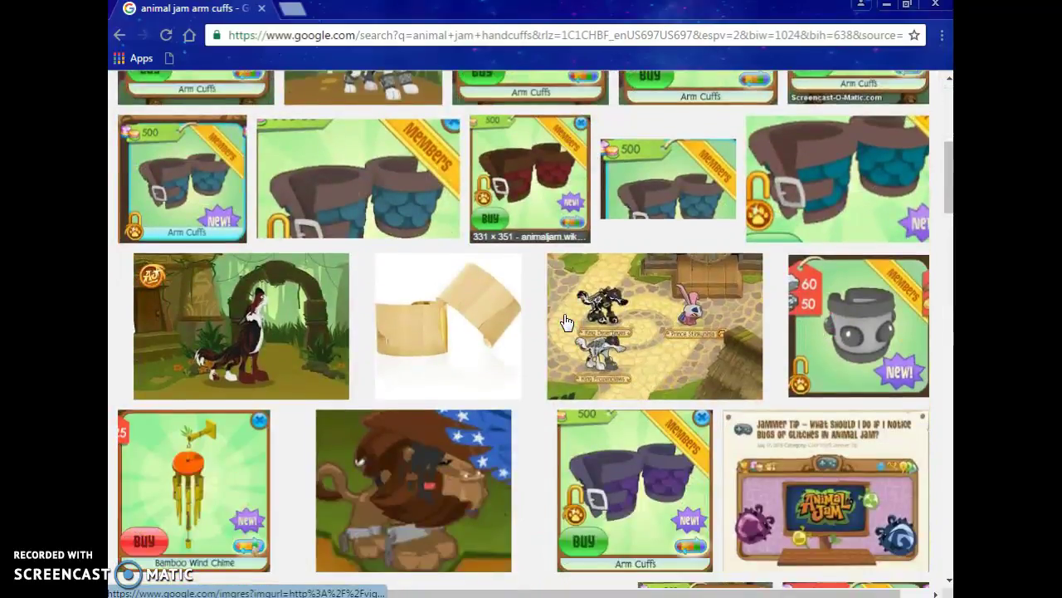
{"action": "scroll", "coordinate": [564, 322], "scroll_direction": "down", "scroll_amount": 4}
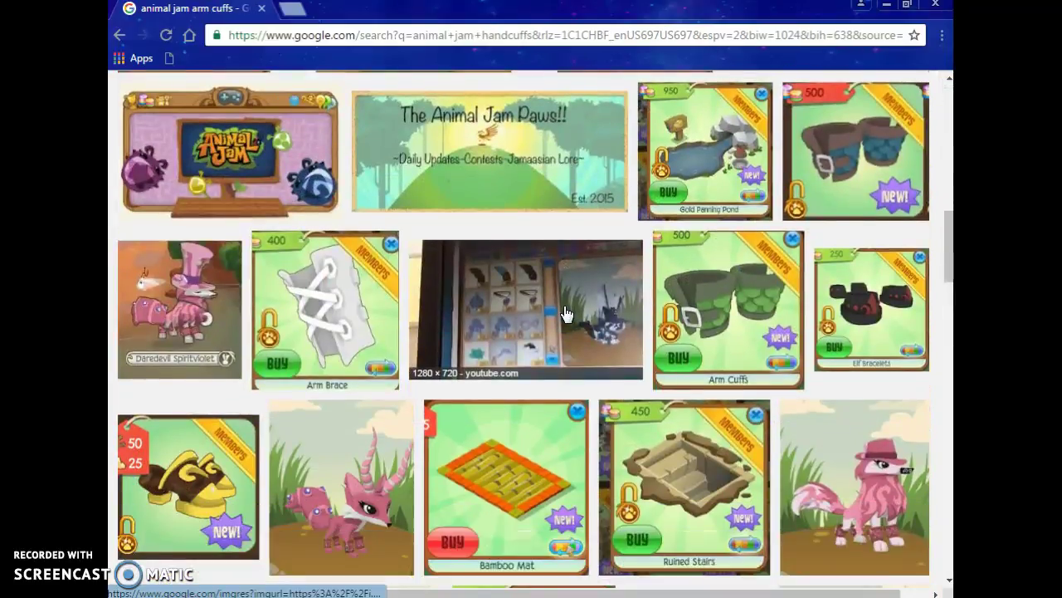
{"action": "scroll", "coordinate": [564, 314], "scroll_direction": "down", "scroll_amount": 5}
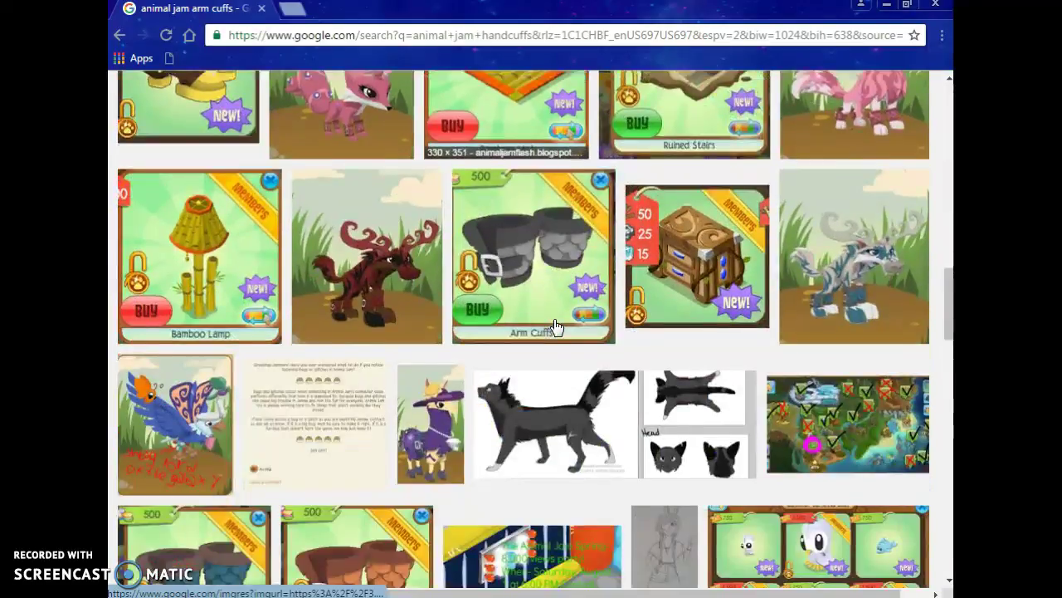
{"action": "scroll", "coordinate": [555, 327], "scroll_direction": "down", "scroll_amount": 5}
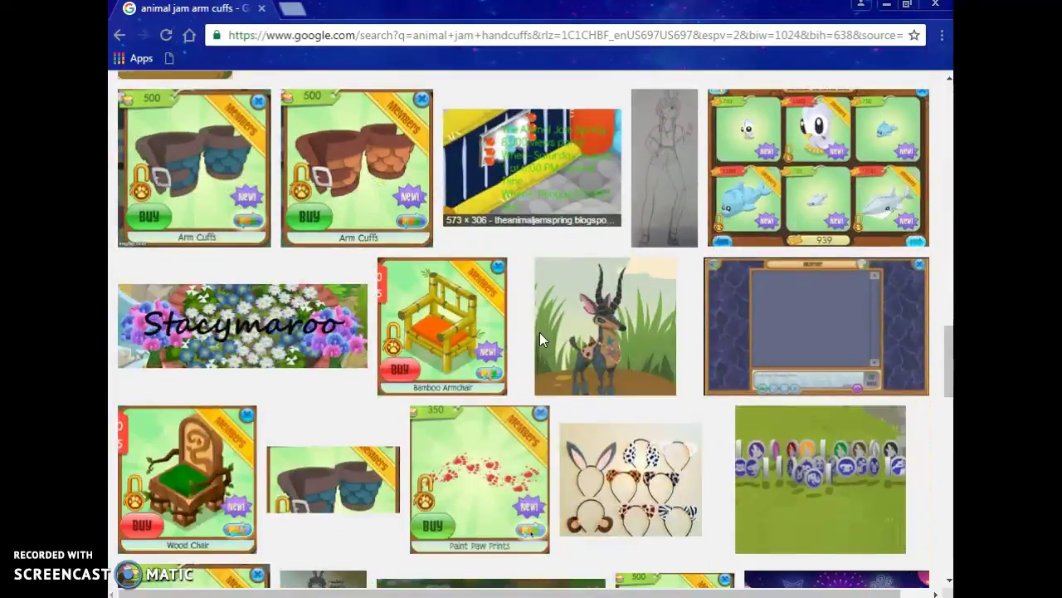
{"action": "scroll", "coordinate": [539, 339], "scroll_direction": "down", "scroll_amount": 4}
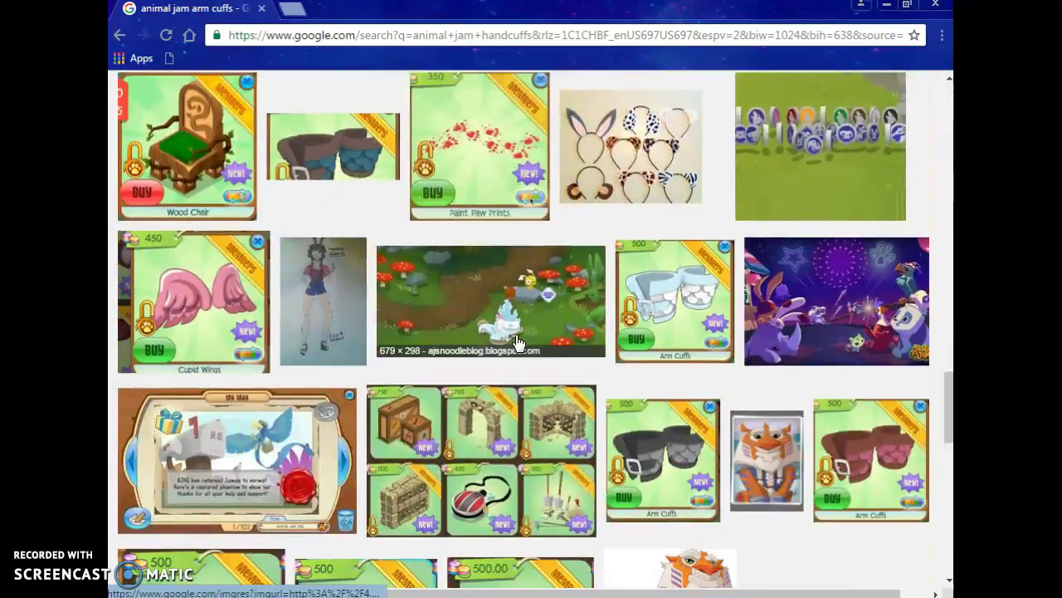
{"action": "scroll", "coordinate": [516, 342], "scroll_direction": "down", "scroll_amount": 6}
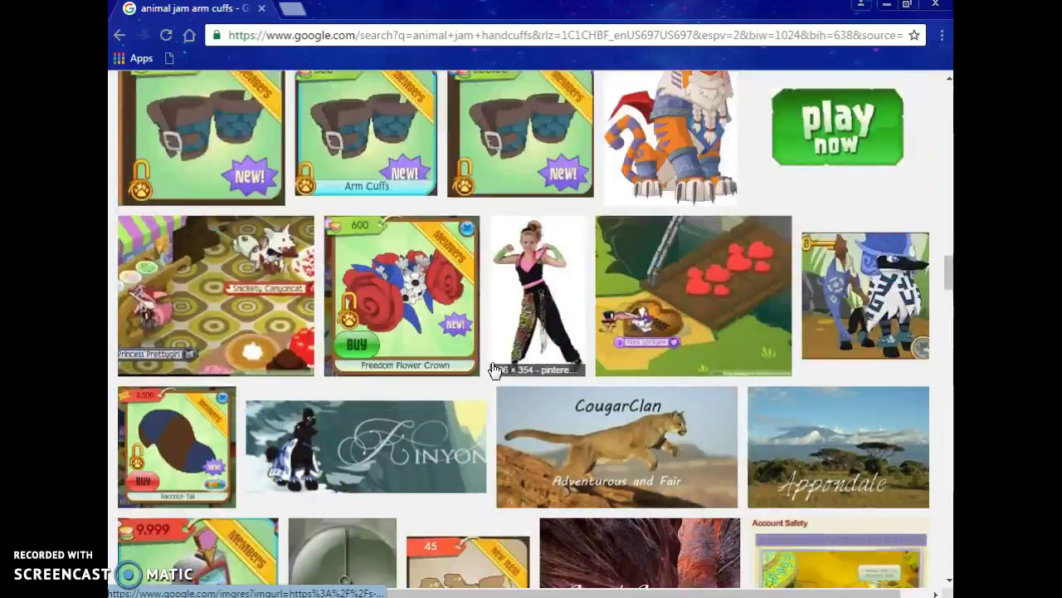
{"action": "scroll", "coordinate": [492, 374], "scroll_direction": "down", "scroll_amount": 9}
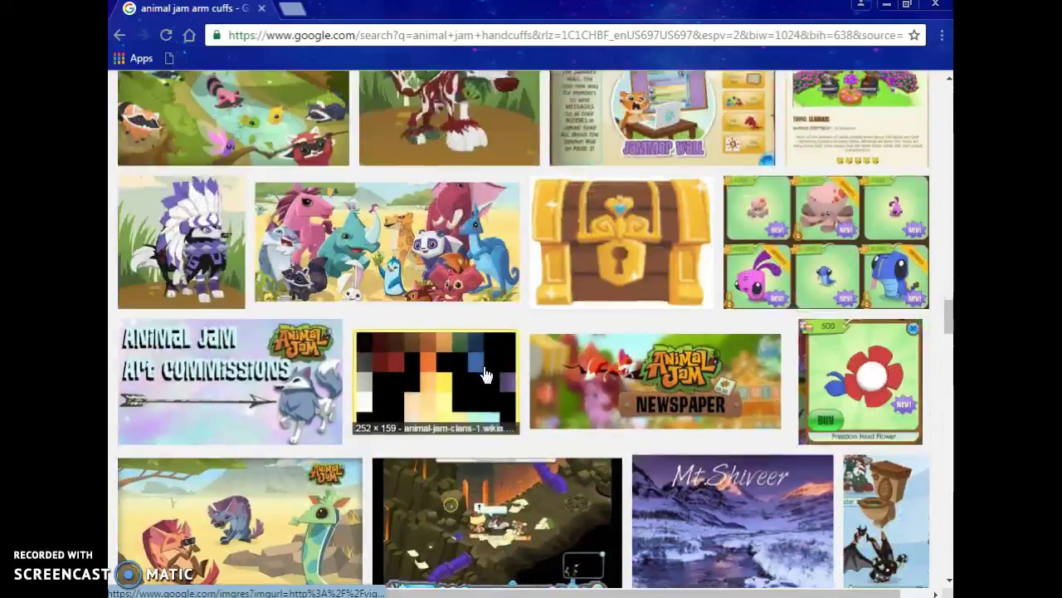
{"action": "scroll", "coordinate": [487, 375], "scroll_direction": "down", "scroll_amount": 12}
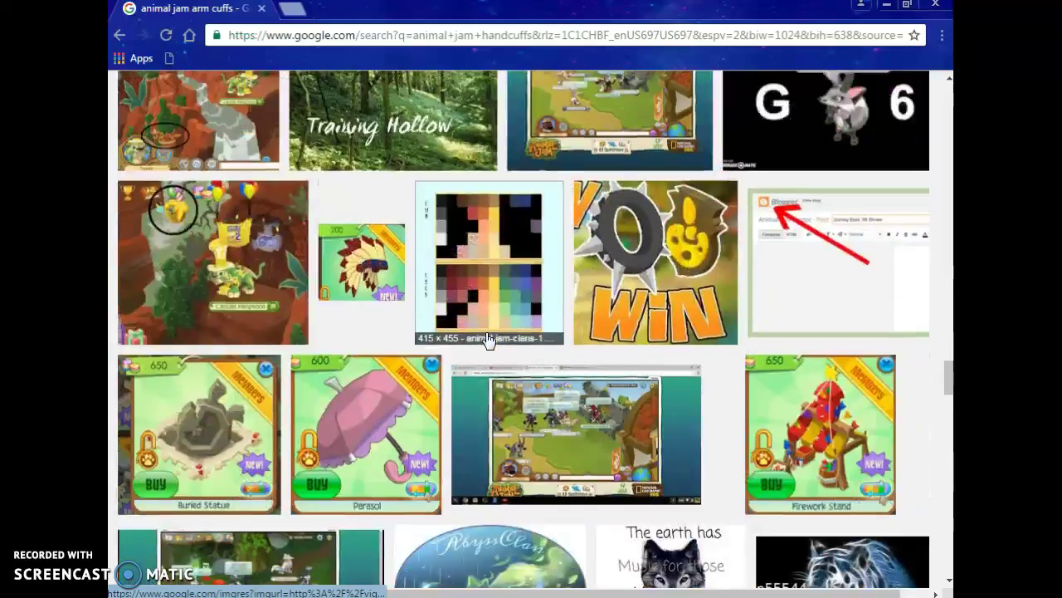
{"action": "scroll", "coordinate": [491, 357], "scroll_direction": "up", "scroll_amount": 20}
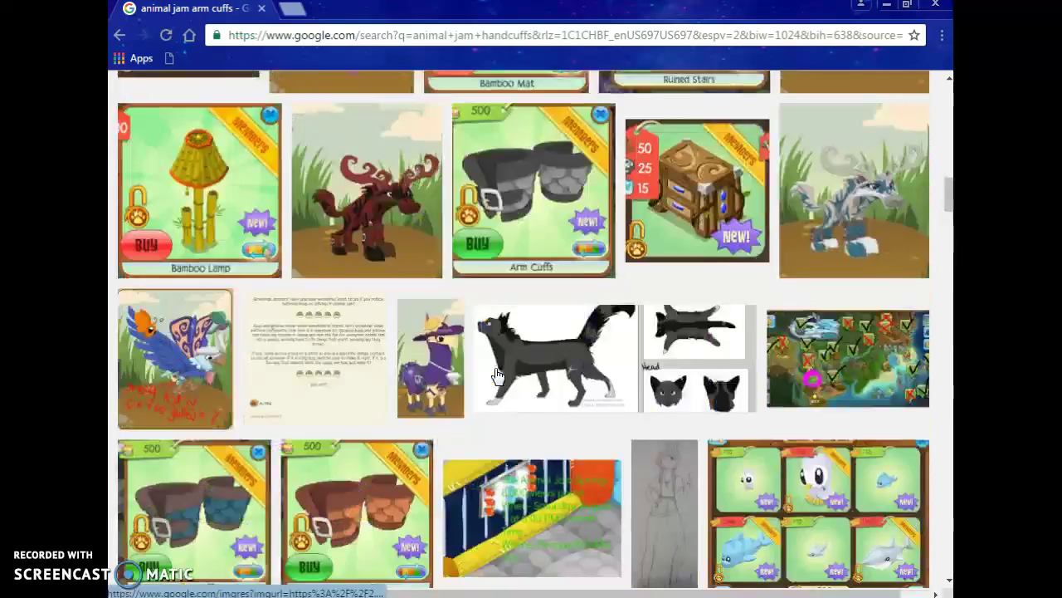
{"action": "scroll", "coordinate": [496, 376], "scroll_direction": "down", "scroll_amount": 10}
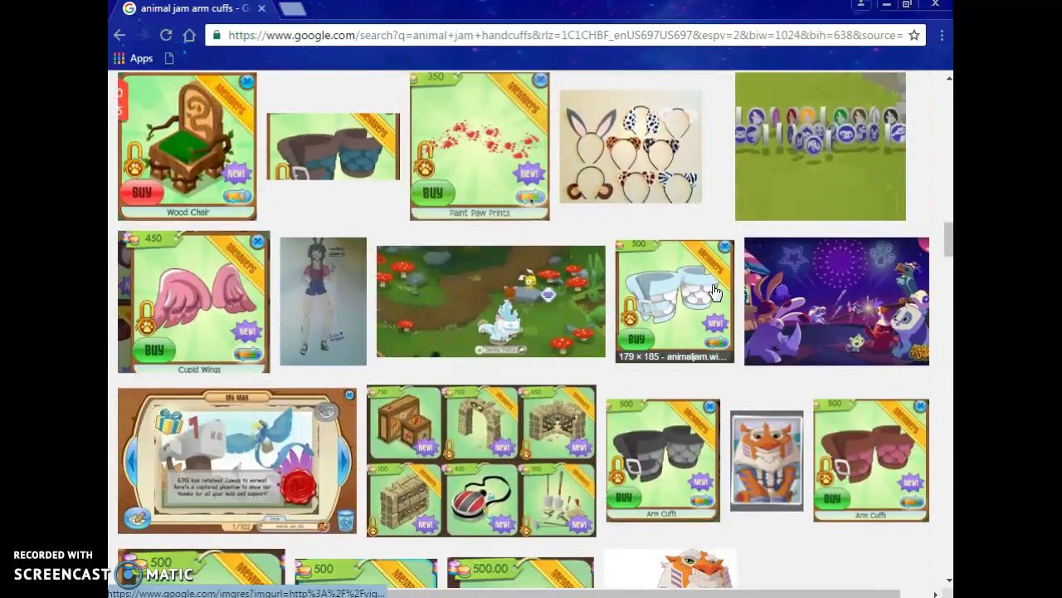
{"action": "right_click", "coordinate": [712, 291]}
{"action": "left_click", "coordinate": [712, 291]}
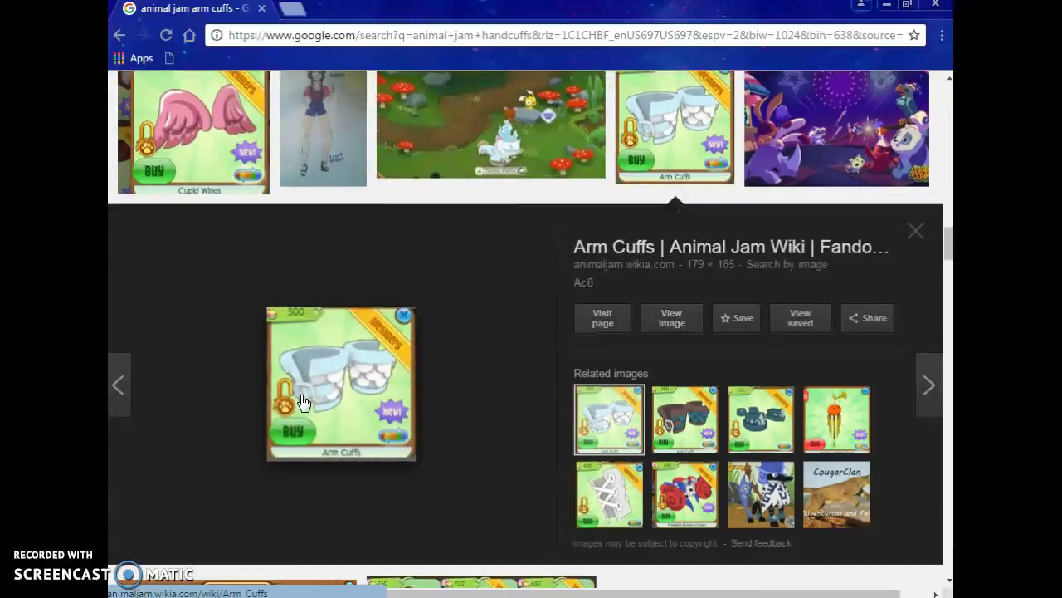
{"action": "right_click", "coordinate": [303, 402]}
{"action": "left_click", "coordinate": [323, 313]}
Paste the Arm Cuffs image into Paint, enlarge it, and delete the oversized copy.
{"action": "key", "text": "alt+Tab"}
{"action": "left_click", "coordinate": [126, 60]}
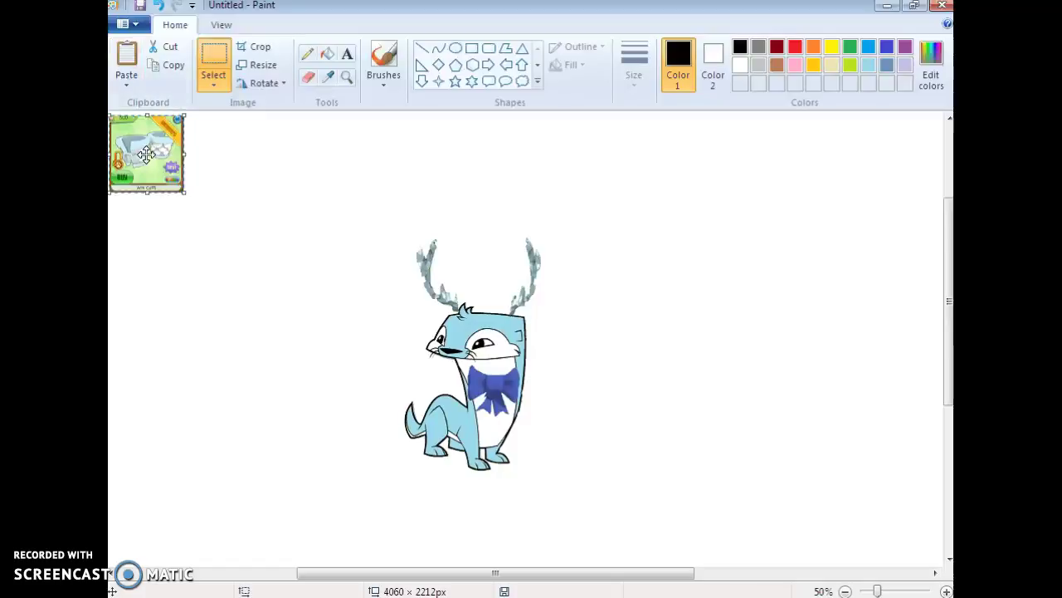
{"action": "left_click_drag", "start_coordinate": [184, 191], "coordinate": [952, 568]}
{"action": "left_click_drag", "start_coordinate": [685, 427], "coordinate": [588, 416]}
{"action": "right_click", "coordinate": [606, 353]}
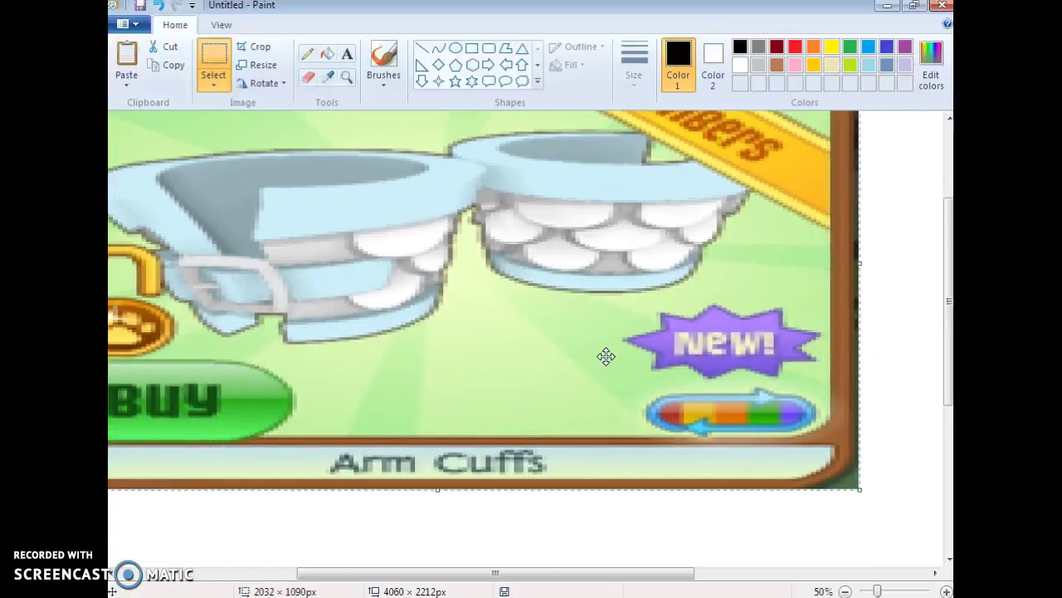
{"action": "left_click", "coordinate": [631, 367]}
Paste the Arm Cuffs image again, delete it, and choose free-form selection.
{"action": "left_click", "coordinate": [115, 76]}
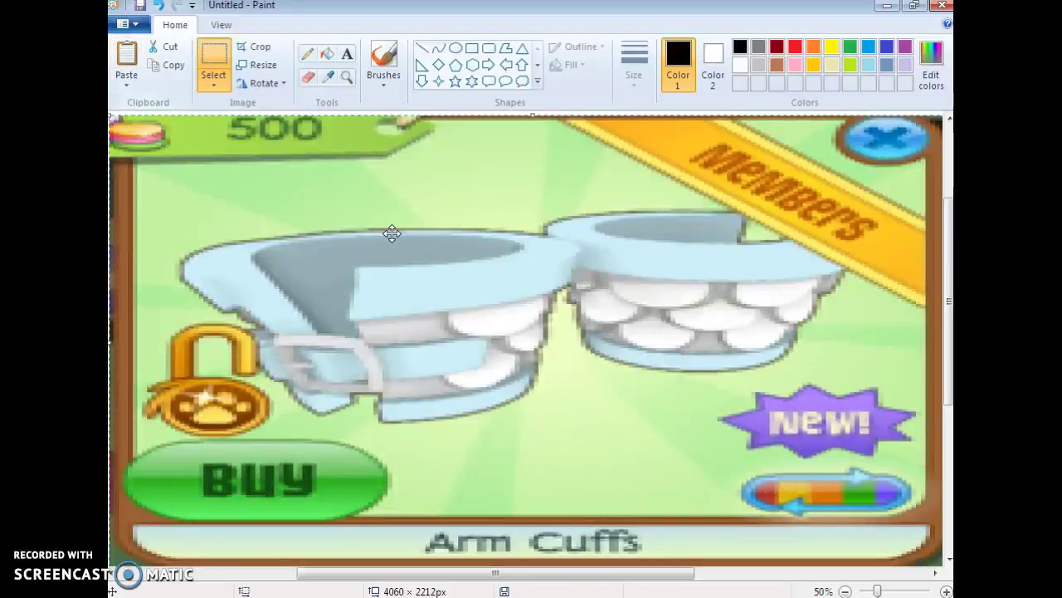
{"action": "right_click", "coordinate": [173, 202]}
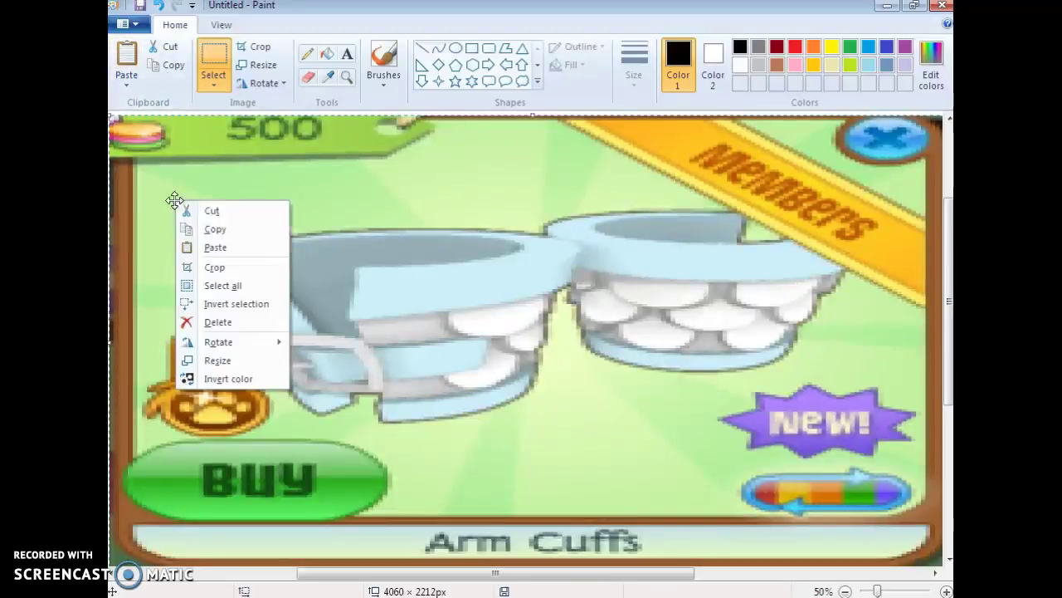
{"action": "left_click", "coordinate": [219, 323]}
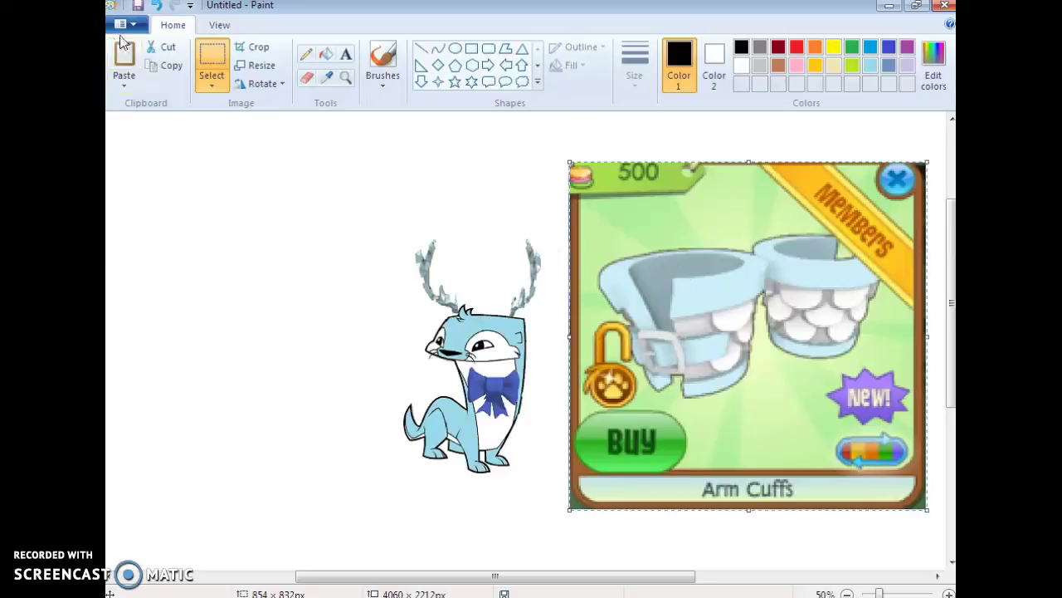
{"action": "left_click", "coordinate": [211, 81]}
{"action": "left_click", "coordinate": [220, 139]}
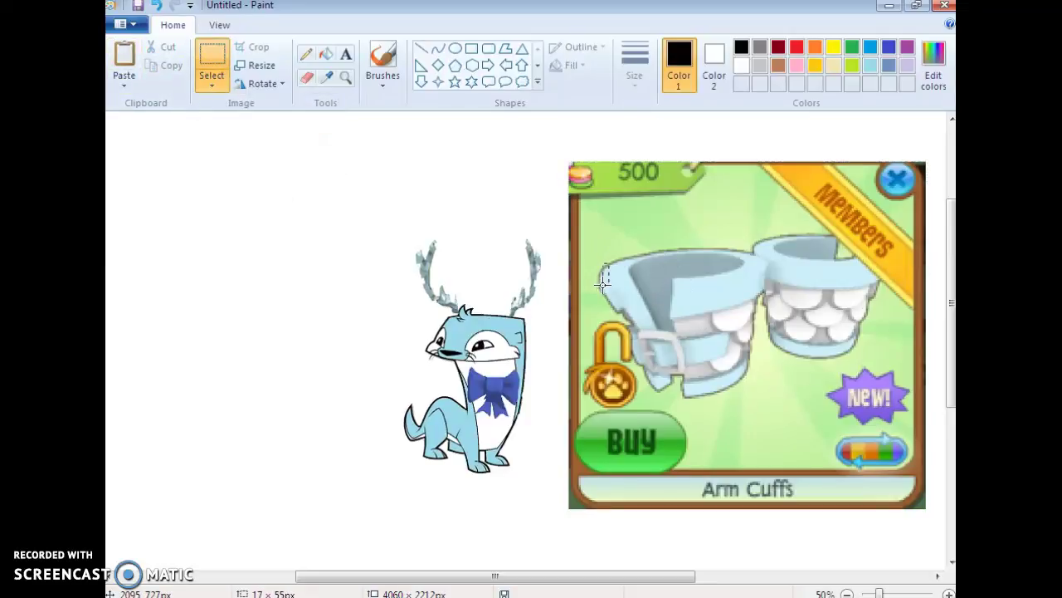
Free-form cut the left arm cuff, shrink it to 50 × 54 px, and set it on the otter's paw.
{"action": "left_click_drag", "start_coordinate": [606, 293], "coordinate": [606, 293]}
{"action": "left_click", "coordinate": [533, 201]}
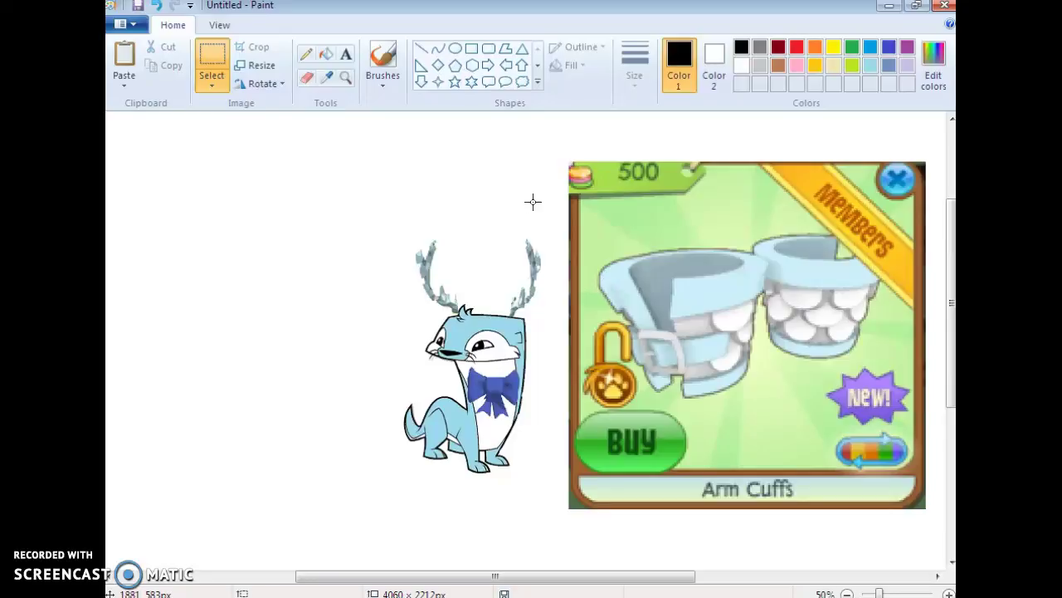
{"action": "left_click", "coordinate": [211, 83]}
{"action": "left_click", "coordinate": [220, 139]}
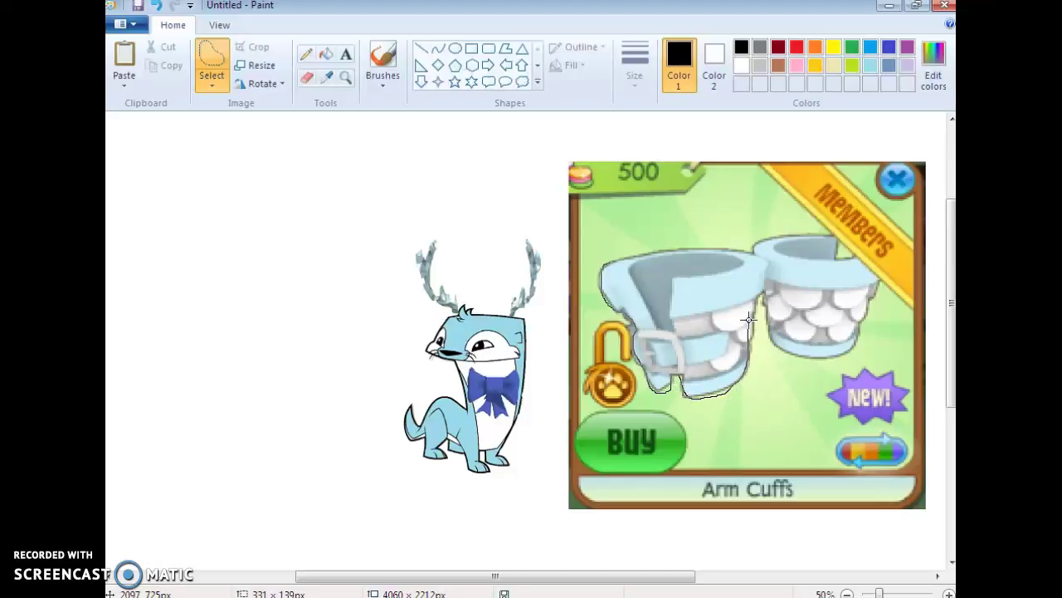
{"action": "left_click_drag", "start_coordinate": [765, 261], "coordinate": [752, 249]}
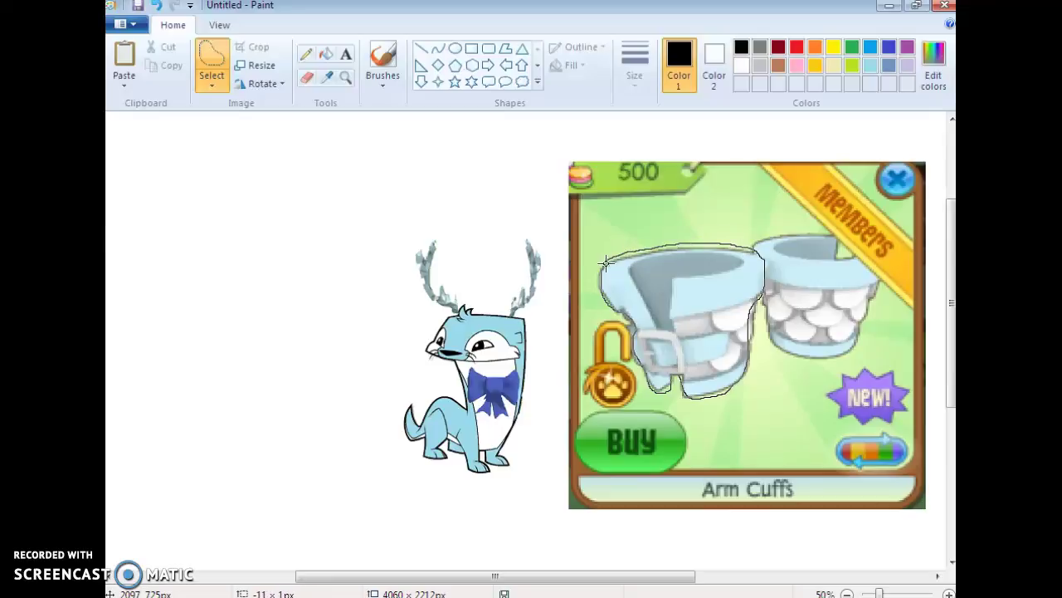
{"action": "left_click_drag", "start_coordinate": [605, 282], "coordinate": [215, 325]}
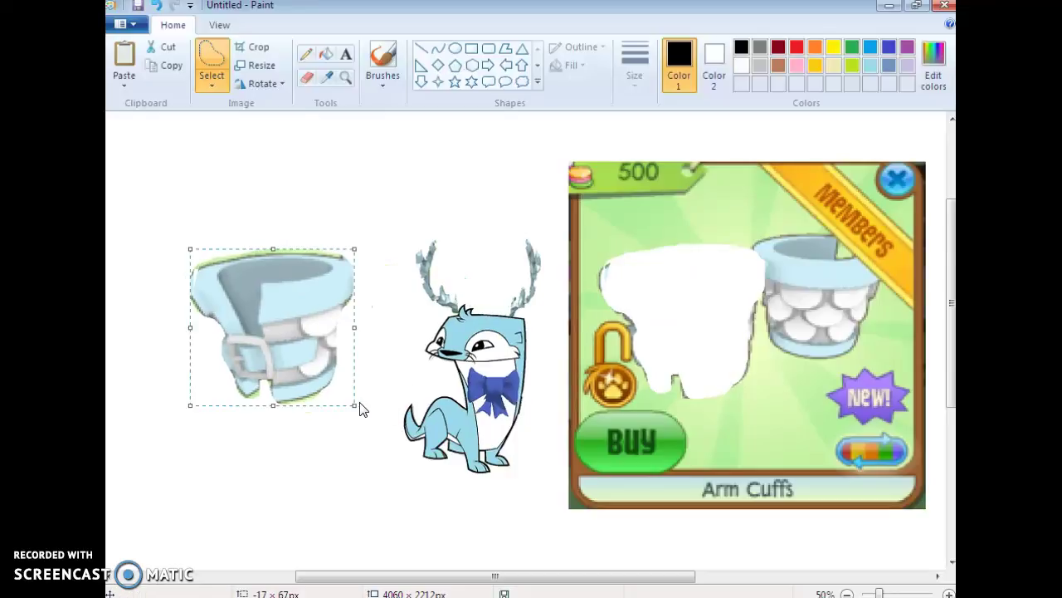
{"action": "left_click_drag", "start_coordinate": [356, 406], "coordinate": [471, 456]}
{"action": "left_click", "coordinate": [529, 504]}
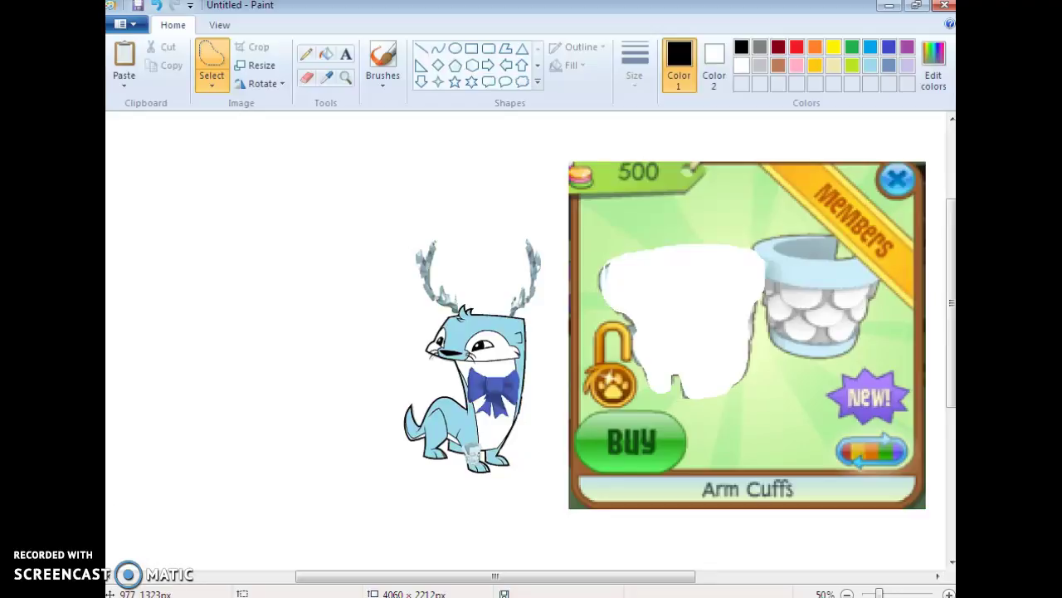
Replace the Arm Cuffs picture with a fresh copy from the browser, sized about 546 × 576 px beside the otter.
{"action": "key", "text": "Delete"}
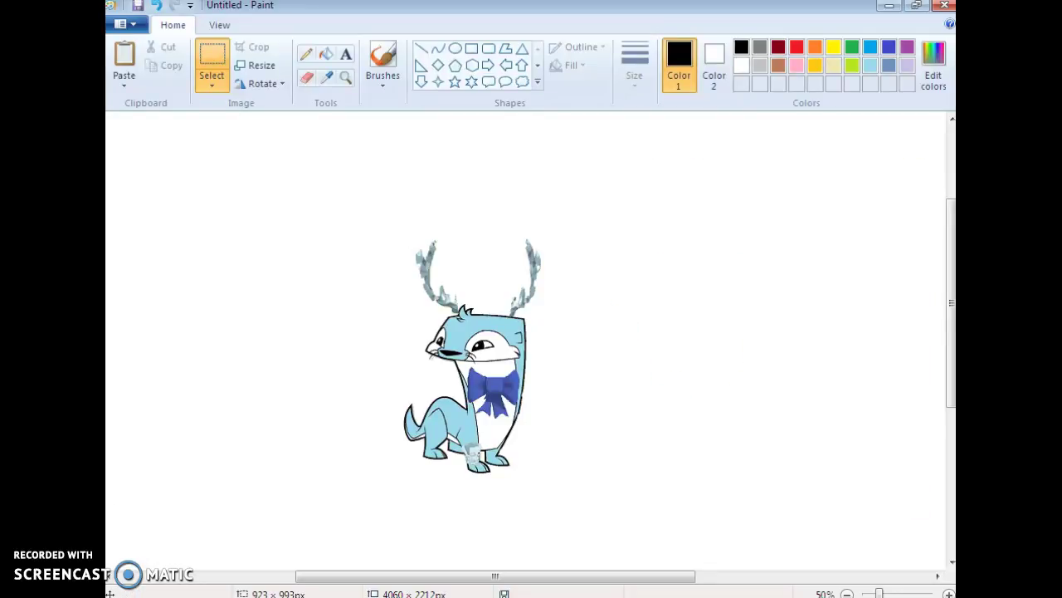
{"action": "key", "text": "alt+Tab"}
{"action": "right_click", "coordinate": [384, 153]}
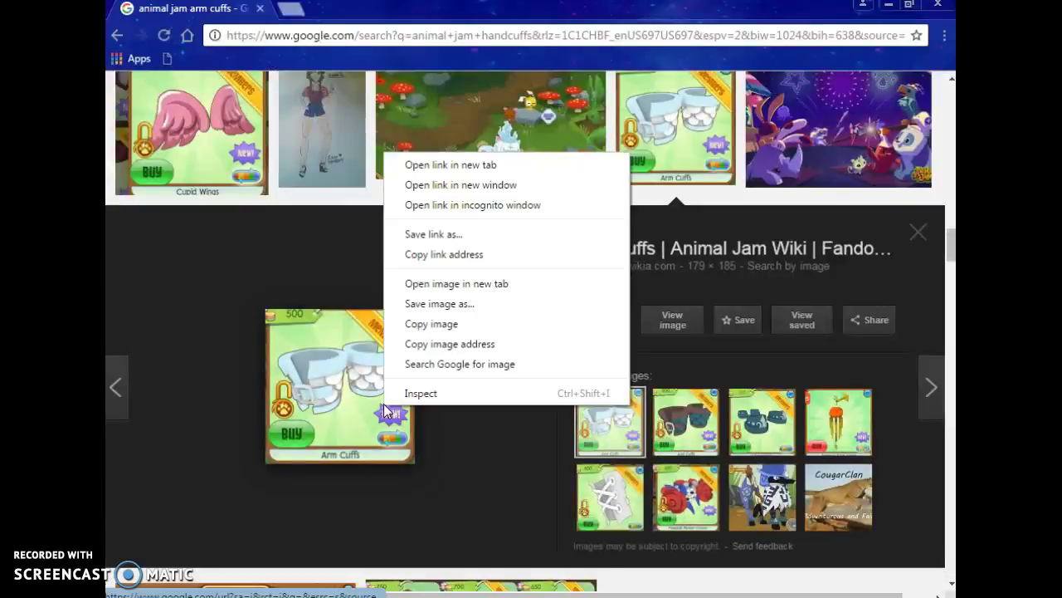
{"action": "left_click", "coordinate": [423, 325]}
{"action": "key", "text": "alt+Tab"}
{"action": "left_click", "coordinate": [117, 82]}
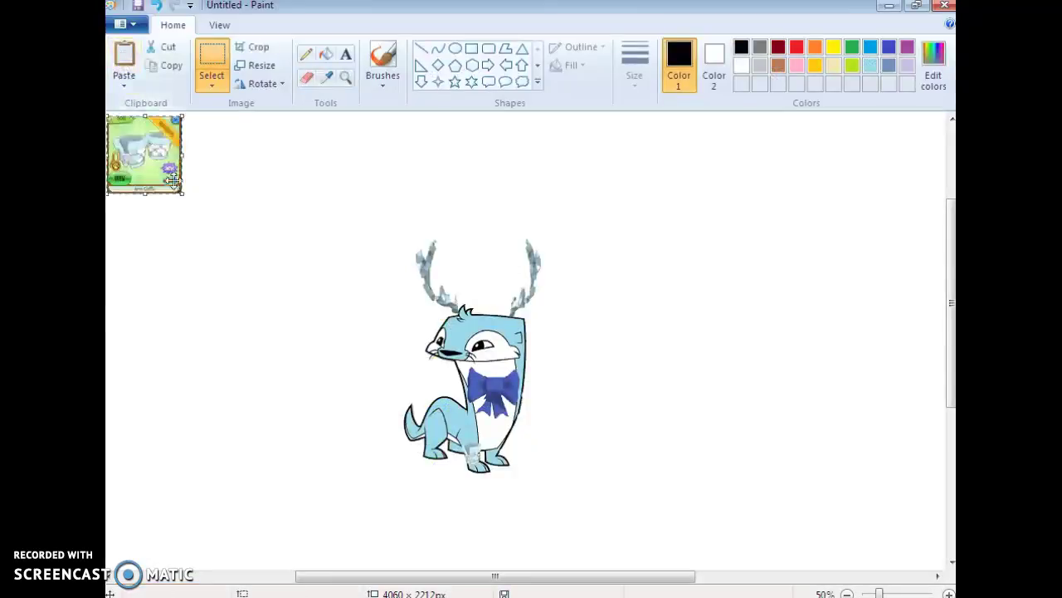
{"action": "left_click_drag", "start_coordinate": [186, 196], "coordinate": [689, 545]}
{"action": "left_click_drag", "start_coordinate": [415, 307], "coordinate": [878, 333]}
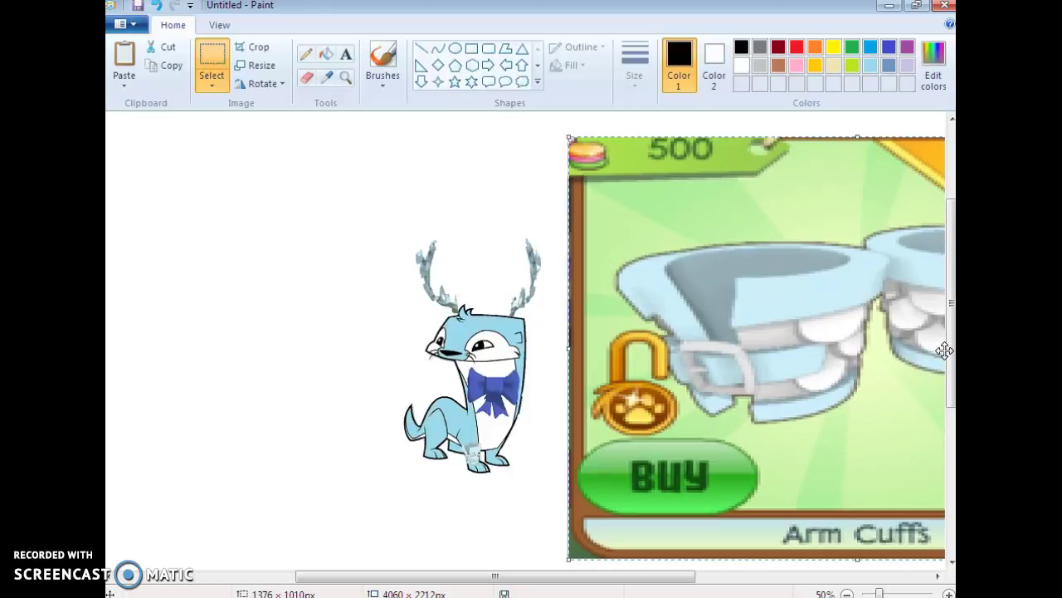
{"action": "left_click_drag", "start_coordinate": [900, 297], "coordinate": [649, 358]}
{"action": "left_click_drag", "start_coordinate": [801, 550], "coordinate": [843, 454]}
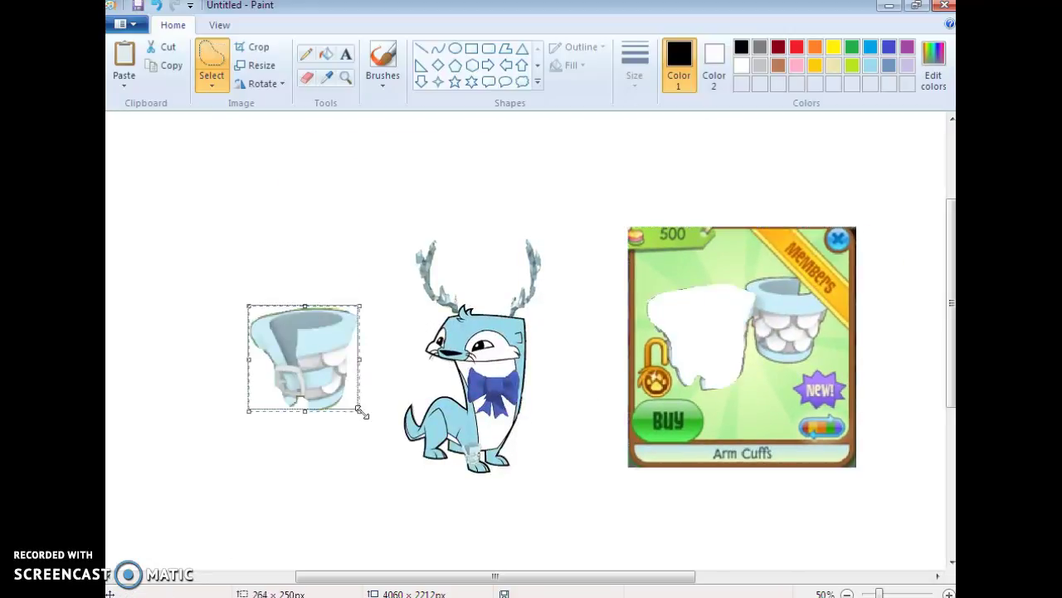
Shrink cuff pieces onto the otter's legs, one at 28 × 48 px, and delete stray pieces.
{"action": "mouse_move", "coordinate": [360, 410]}
{"action": "left_mouse_down"}
{"action": "mouse_move", "coordinate": [263, 359]}
{"action": "mouse_move", "coordinate": [293, 352]}
{"action": "mouse_move", "coordinate": [264, 325]}
{"action": "mouse_move", "coordinate": [379, 386]}
{"action": "mouse_move", "coordinate": [435, 448]}
{"action": "left_mouse_up"}
{"action": "left_click", "coordinate": [297, 479]}
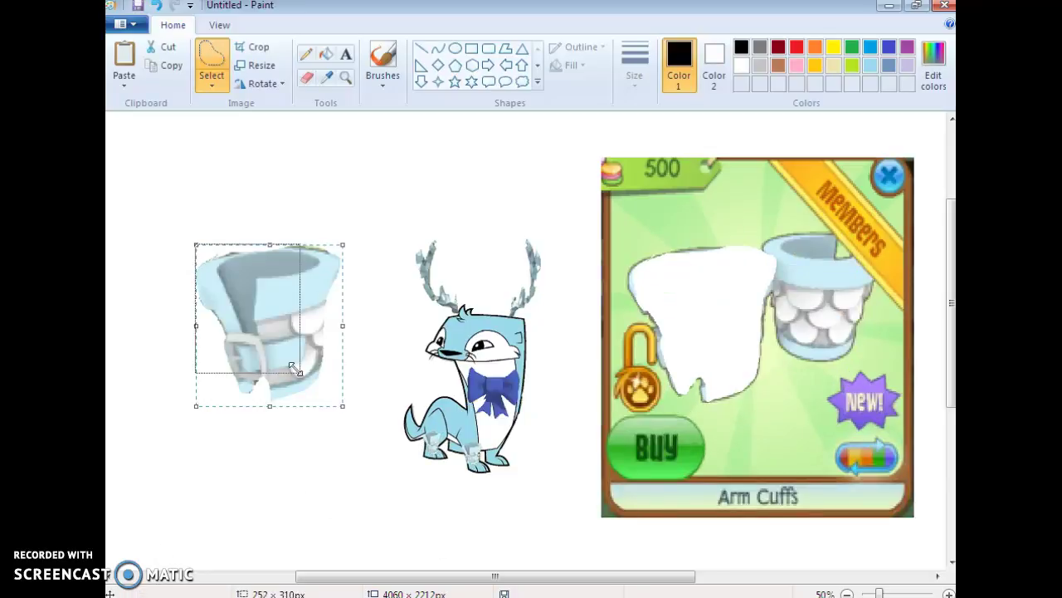
{"action": "left_click_drag", "start_coordinate": [217, 275], "coordinate": [235, 326]}
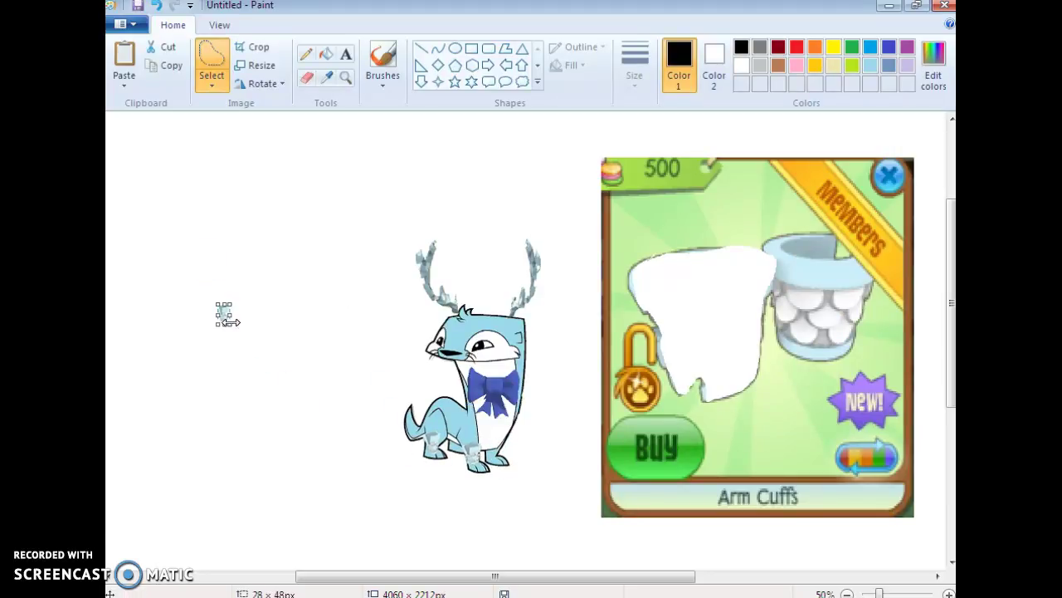
{"action": "key", "text": "Delete"}
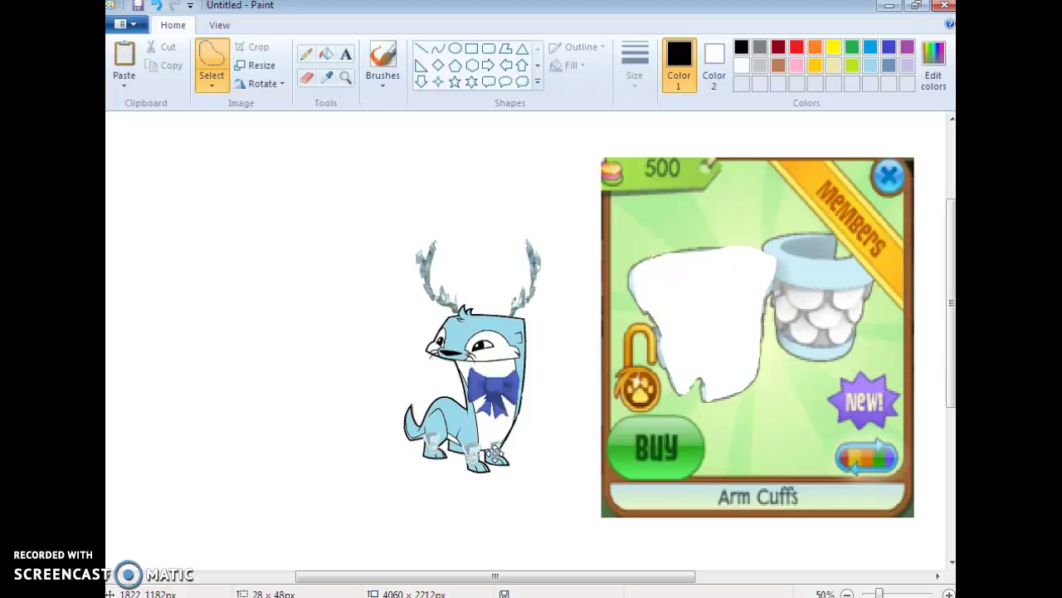
{"action": "left_click_drag", "start_coordinate": [492, 455], "coordinate": [493, 452]}
{"action": "key", "text": "Delete"}
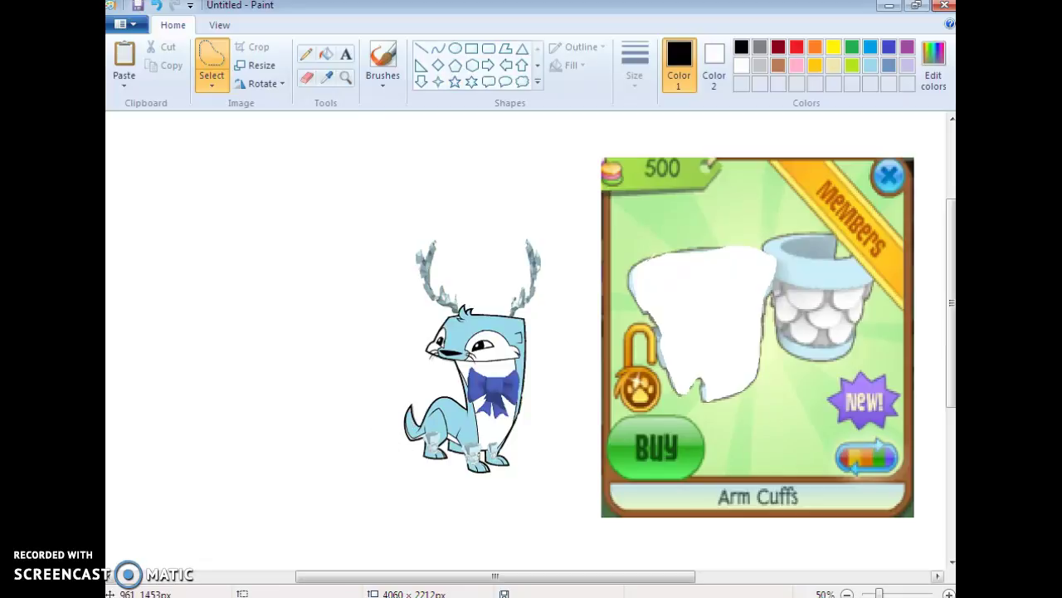
Back in Google Images, search for 'animal jam rocker tails'.
{"action": "left_click", "coordinate": [191, 590]}
{"action": "scroll", "coordinate": [348, 266], "scroll_direction": "up", "scroll_amount": 5}
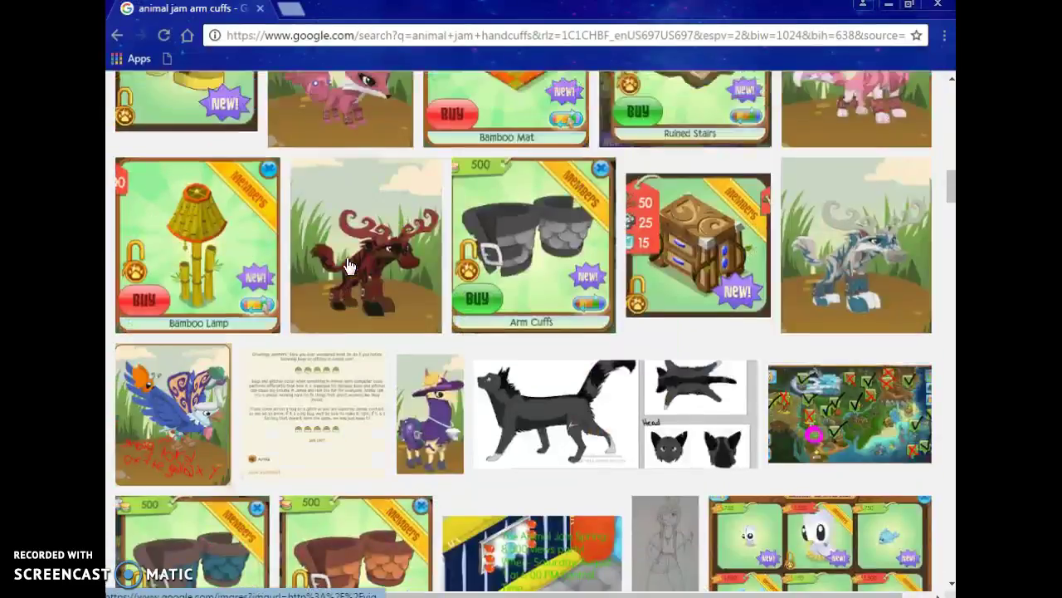
{"action": "scroll", "coordinate": [349, 265], "scroll_direction": "up", "scroll_amount": 10}
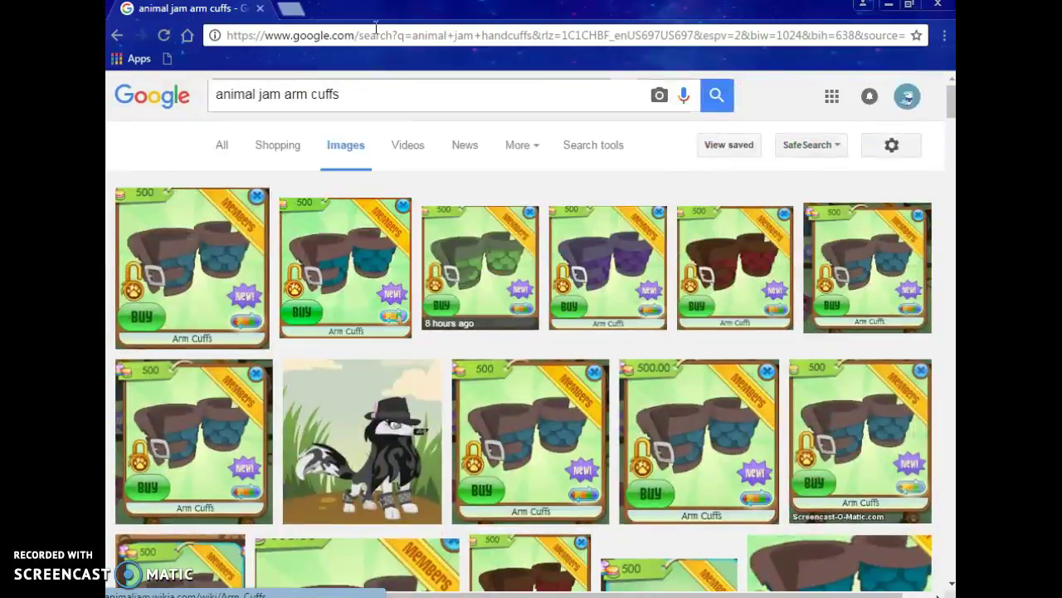
{"action": "left_click_drag", "start_coordinate": [353, 89], "coordinate": [289, 90]}
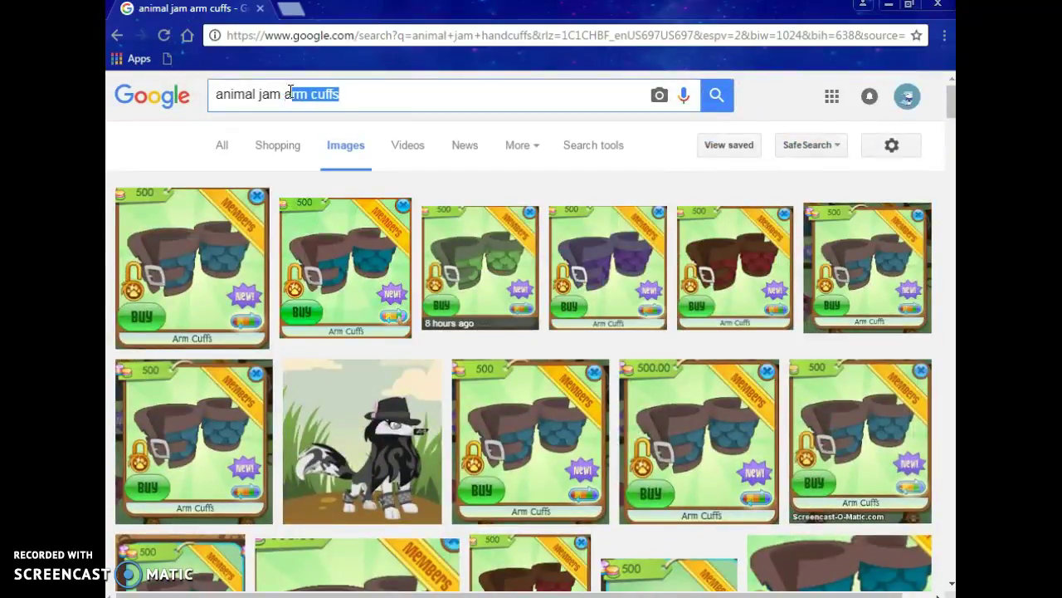
{"action": "key", "text": "BackSpace"}
{"action": "key", "text": "BackSpace"}
{"action": "type", "text": "rocker ta"}
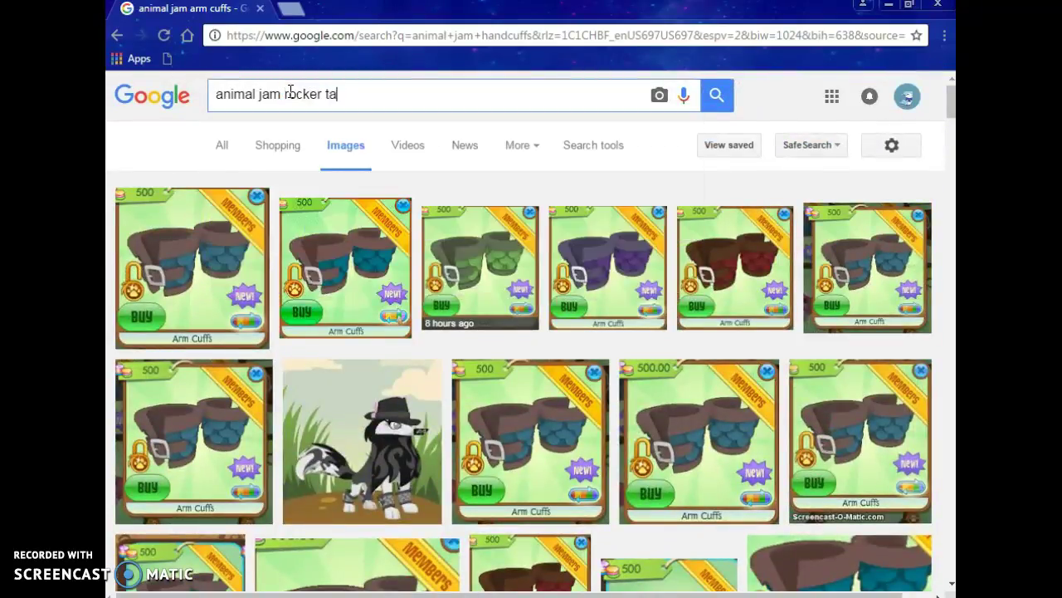
{"action": "type", "text": "ils"}
{"action": "key", "text": "Return"}
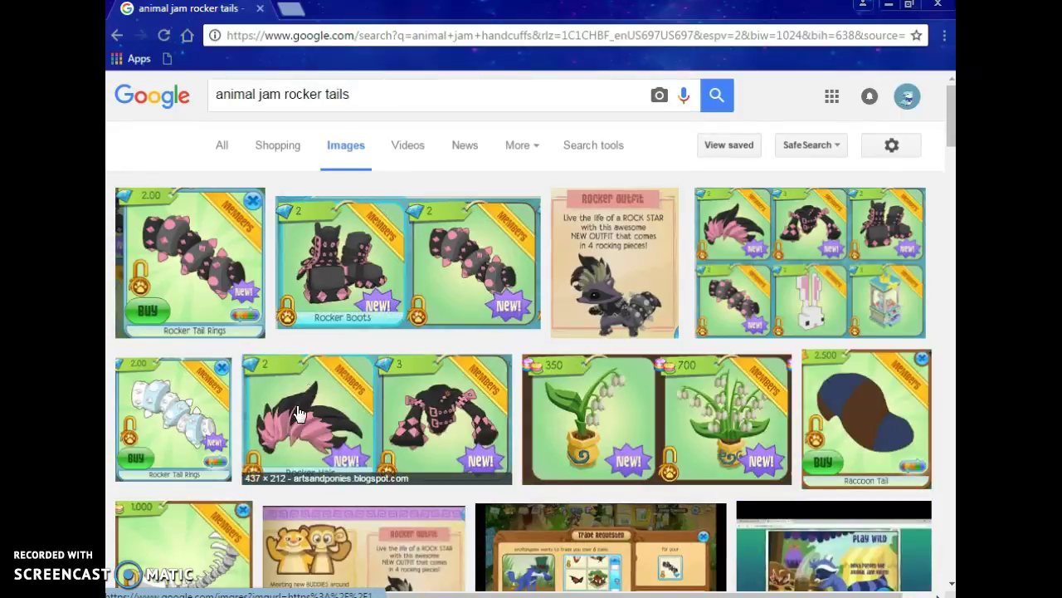
Preview the Rocker Tail Rings result, copy its image, and return to Paint.
{"action": "scroll", "coordinate": [300, 400], "scroll_direction": "down", "scroll_amount": 10}
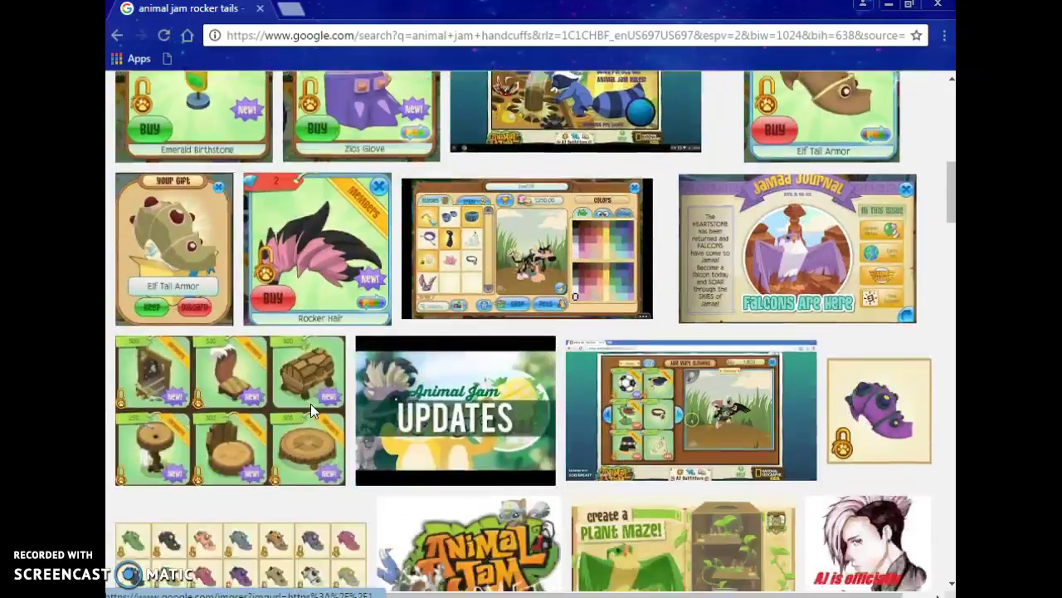
{"action": "scroll", "coordinate": [311, 407], "scroll_direction": "down", "scroll_amount": 7}
{"action": "scroll", "coordinate": [333, 434], "scroll_direction": "up", "scroll_amount": 5}
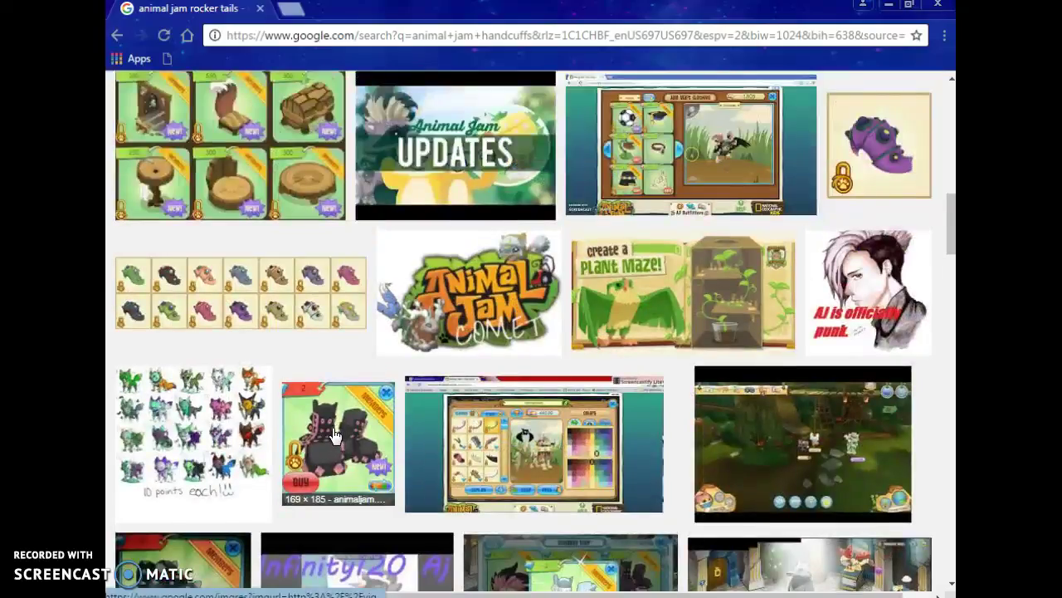
{"action": "scroll", "coordinate": [333, 433], "scroll_direction": "down", "scroll_amount": 2}
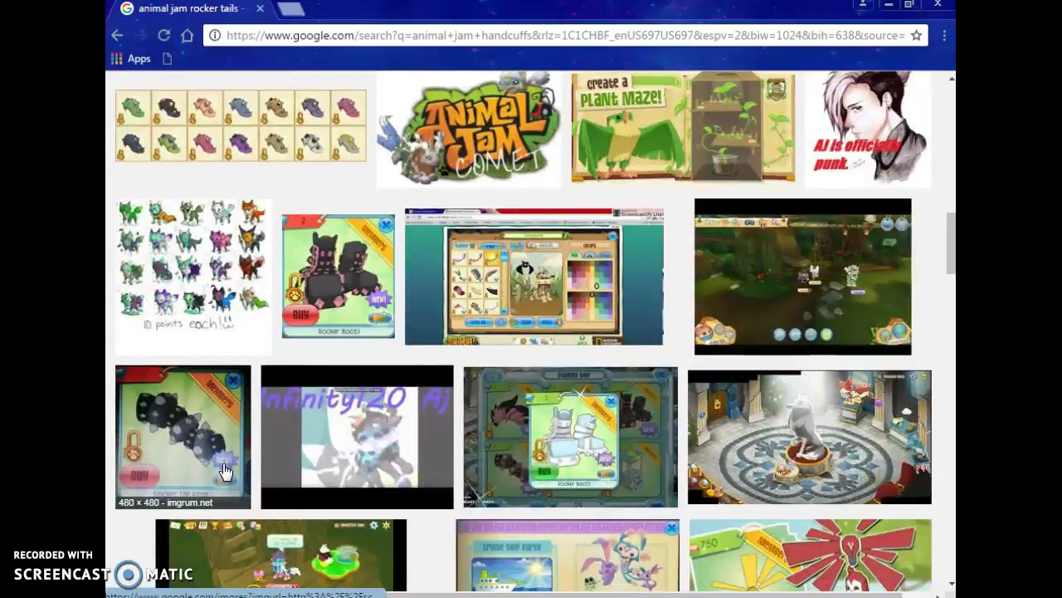
{"action": "scroll", "coordinate": [225, 471], "scroll_direction": "up", "scroll_amount": 10}
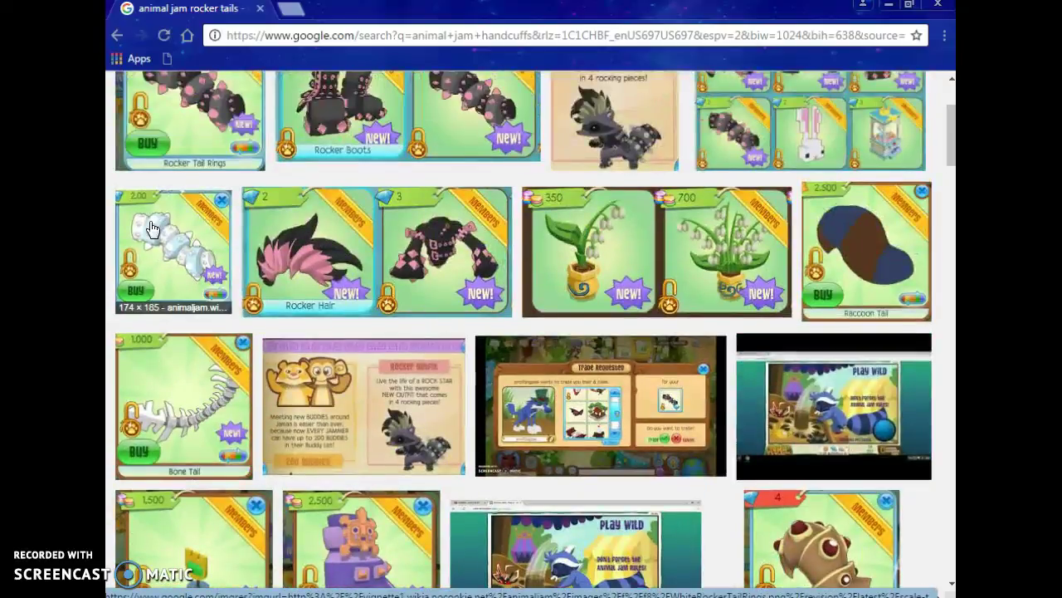
{"action": "left_click", "coordinate": [151, 229]}
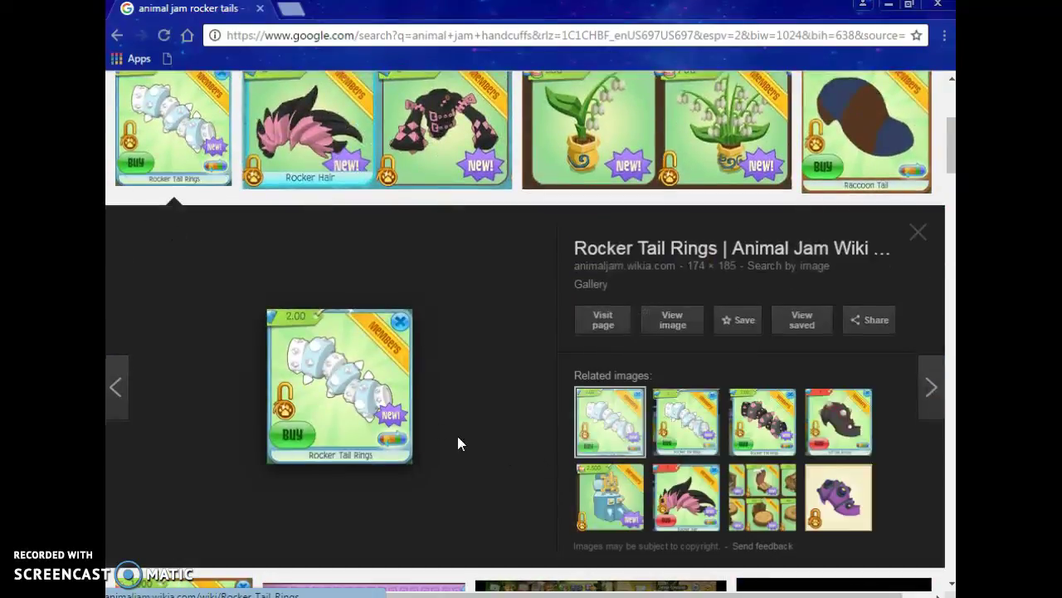
{"action": "right_click", "coordinate": [316, 368]}
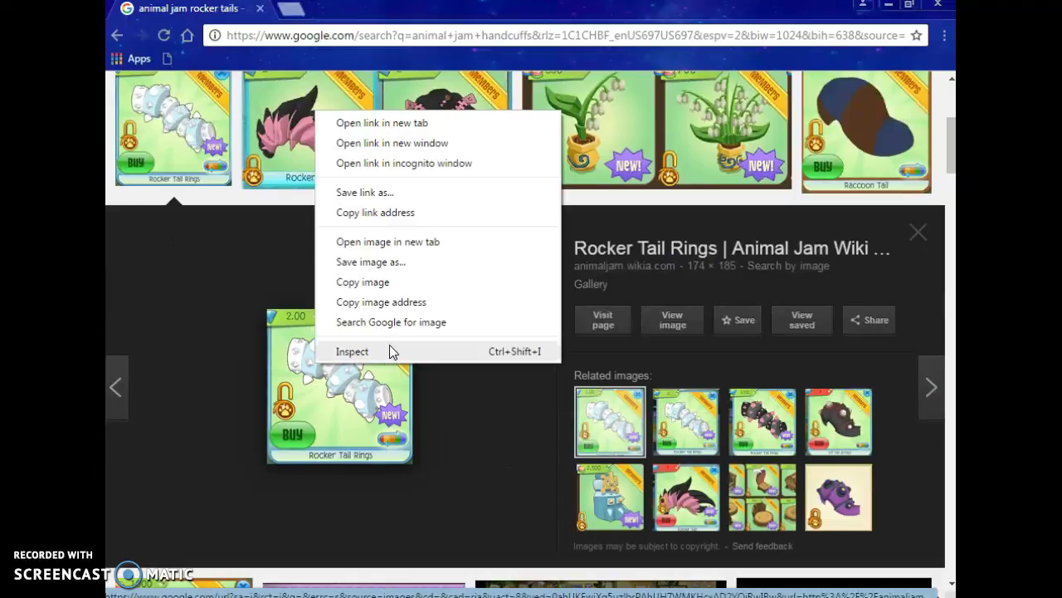
{"action": "left_click", "coordinate": [363, 302]}
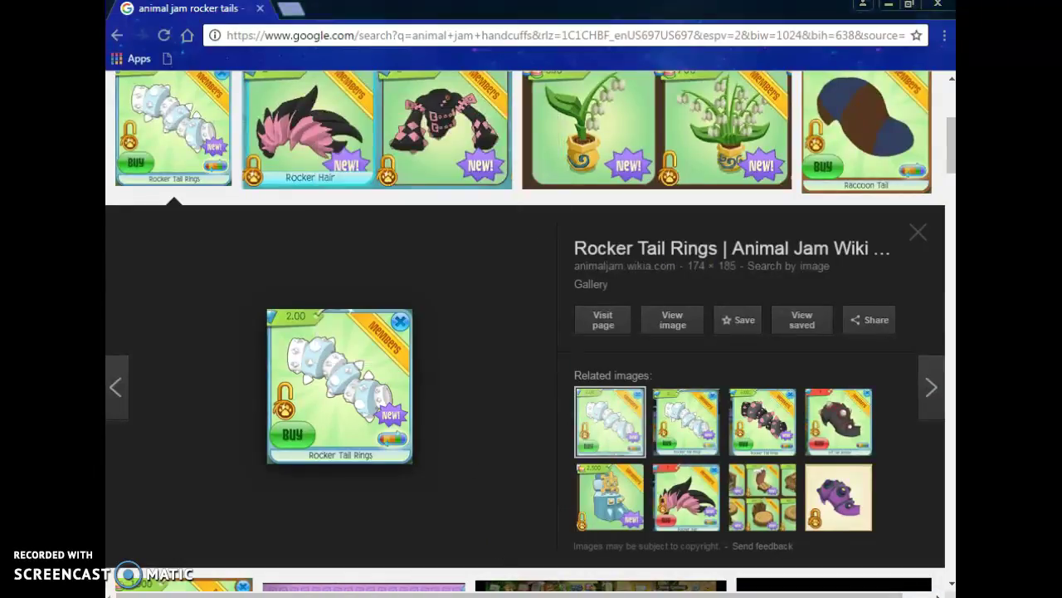
{"action": "key", "text": "alt+Tab"}
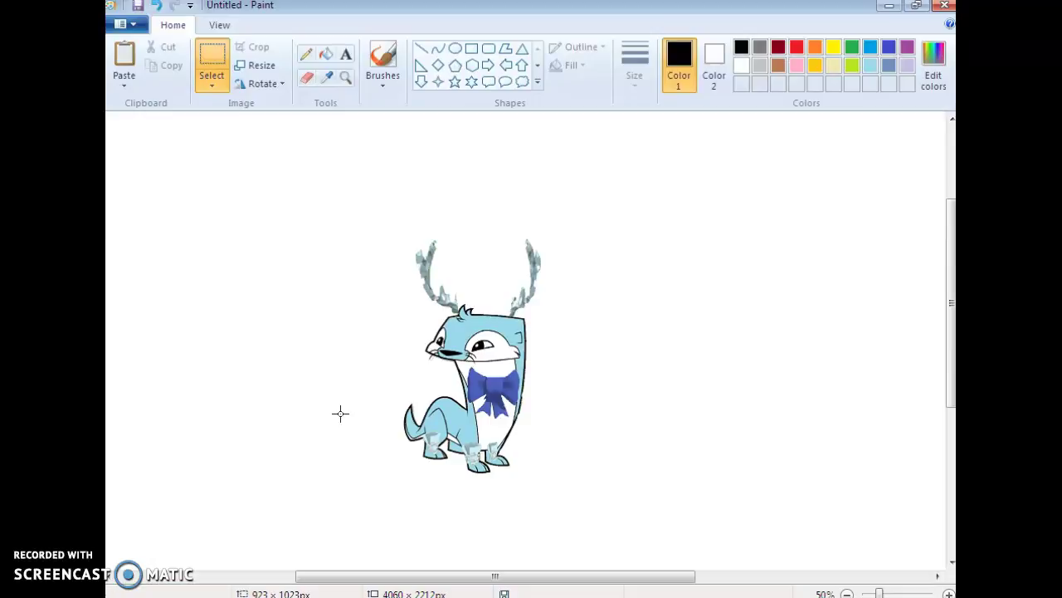
Paste the Rocker Tail Rings card and place it, resized, to the right of the otter.
{"action": "left_click", "coordinate": [124, 58]}
{"action": "left_click_drag", "start_coordinate": [149, 158], "coordinate": [181, 172]}
{"action": "left_click_drag", "start_coordinate": [211, 203], "coordinate": [578, 527]}
{"action": "left_click_drag", "start_coordinate": [341, 344], "coordinate": [634, 428]}
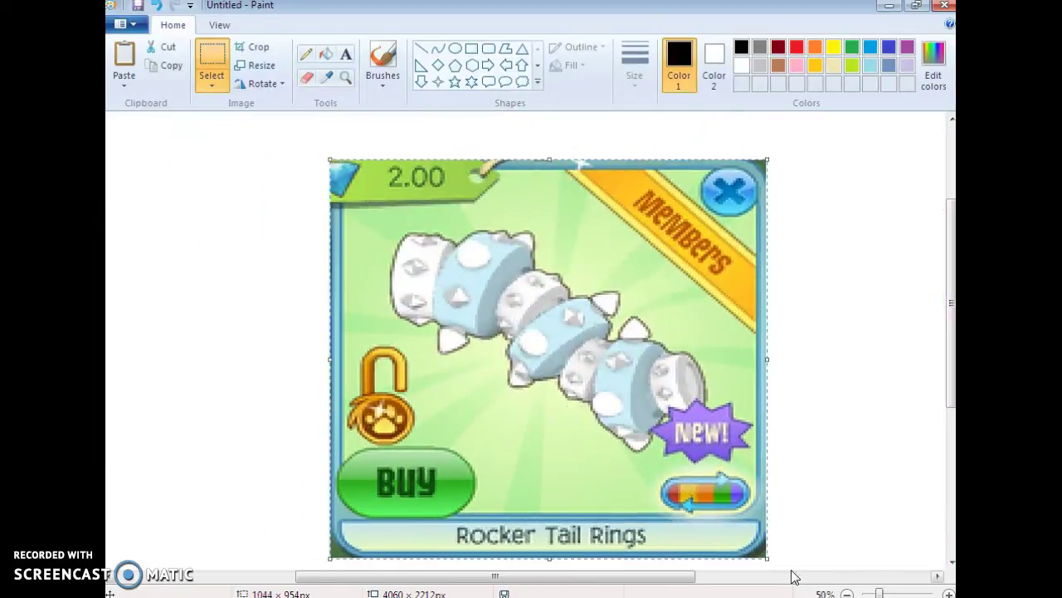
{"action": "left_click_drag", "start_coordinate": [331, 159], "coordinate": [584, 449]}
{"action": "left_click_drag", "start_coordinate": [483, 380], "coordinate": [775, 449]}
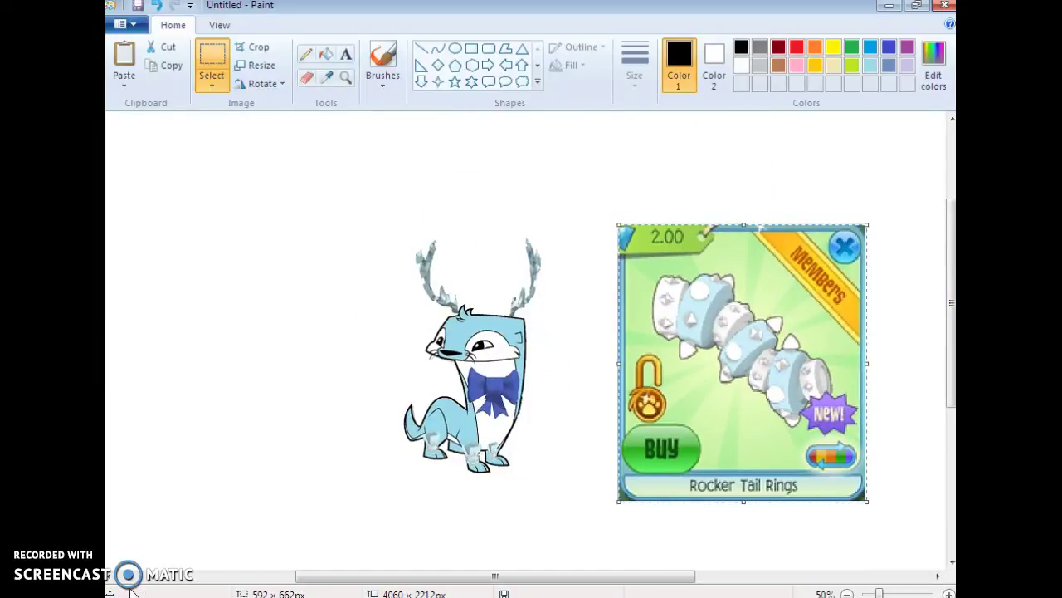
Cut out the spiked tail rings with a free-form selection.
{"action": "left_click", "coordinate": [211, 79]}
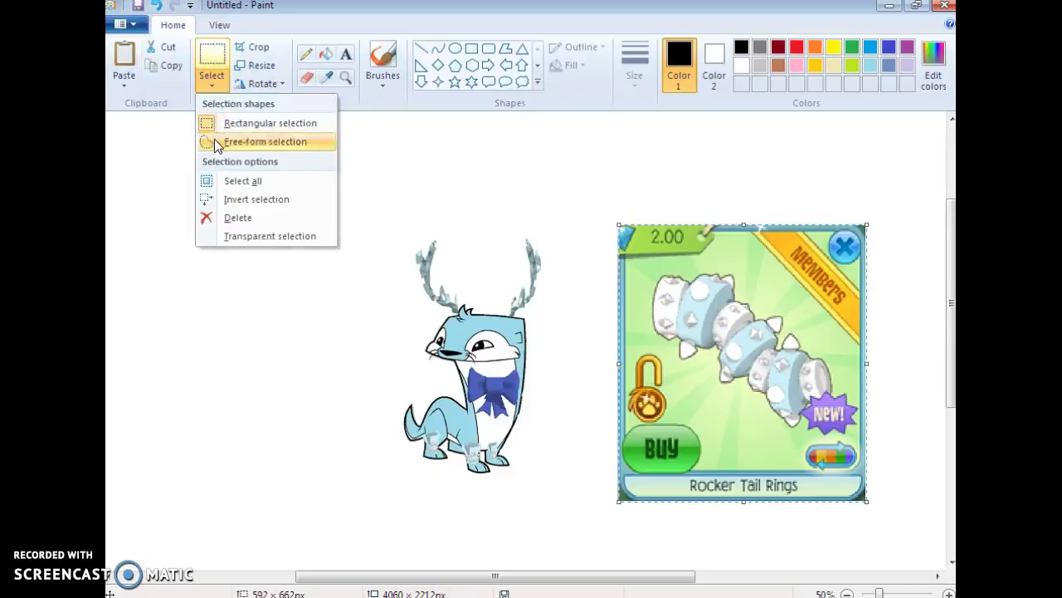
{"action": "left_click", "coordinate": [229, 146]}
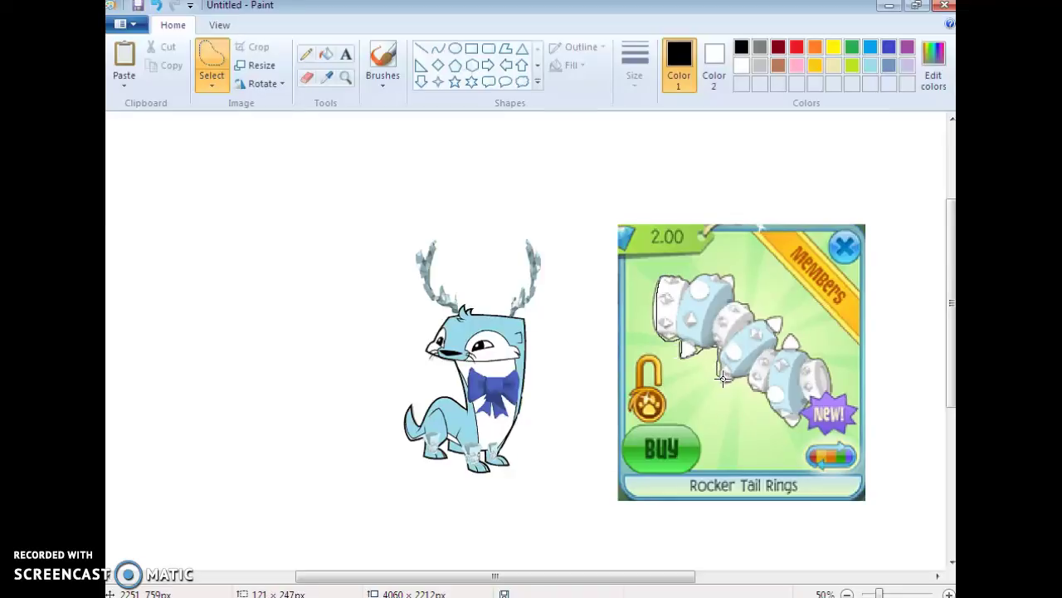
{"action": "left_click_drag", "start_coordinate": [768, 397], "coordinate": [804, 423]}
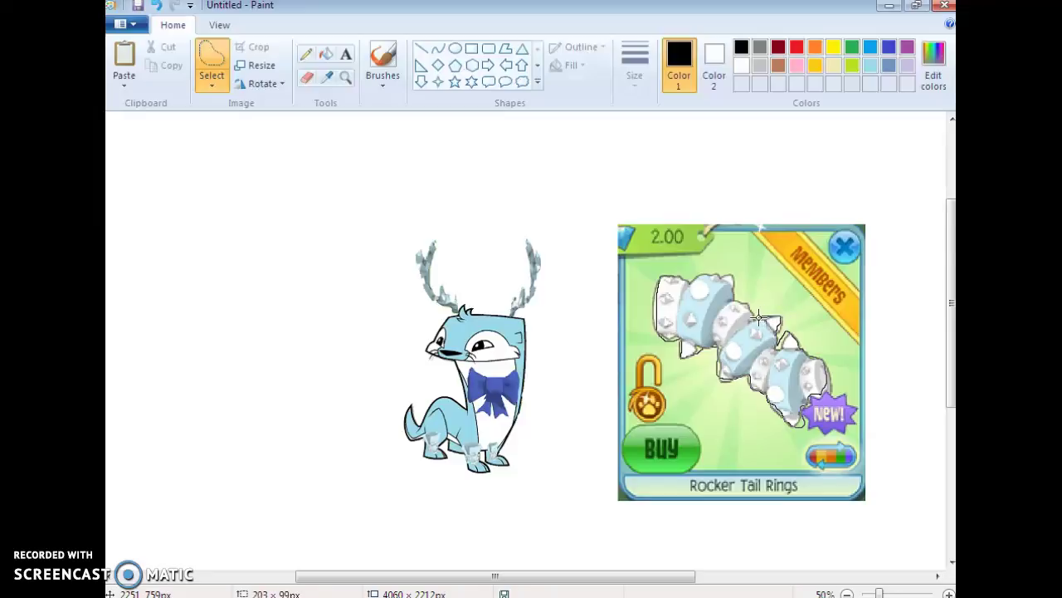
{"action": "mouse_move", "coordinate": [732, 283]}
{"action": "left_mouse_down"}
{"action": "mouse_move", "coordinate": [701, 270]}
{"action": "mouse_move", "coordinate": [658, 276]}
{"action": "left_mouse_up"}
Move the cut-out rings onto the otter's tail and shrink them to fit.
{"action": "left_click_drag", "start_coordinate": [738, 335], "coordinate": [327, 303]}
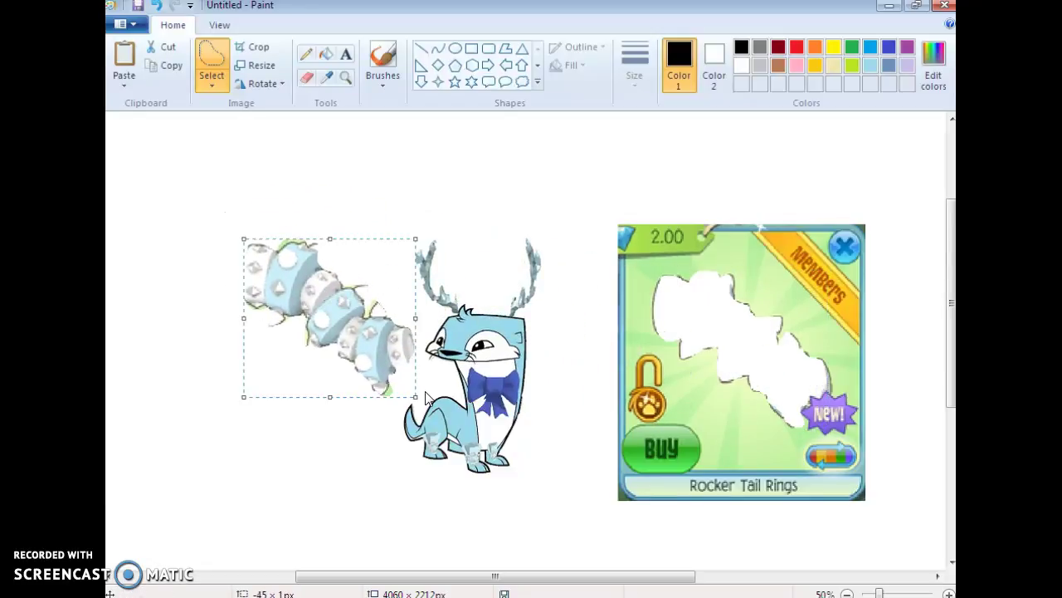
{"action": "mouse_move", "coordinate": [419, 399]}
{"action": "left_mouse_down"}
{"action": "mouse_move", "coordinate": [338, 353]}
{"action": "mouse_move", "coordinate": [315, 304]}
{"action": "mouse_move", "coordinate": [264, 266]}
{"action": "mouse_move", "coordinate": [384, 374]}
{"action": "mouse_move", "coordinate": [408, 413]}
{"action": "left_mouse_up"}
{"action": "left_click", "coordinate": [629, 424]}
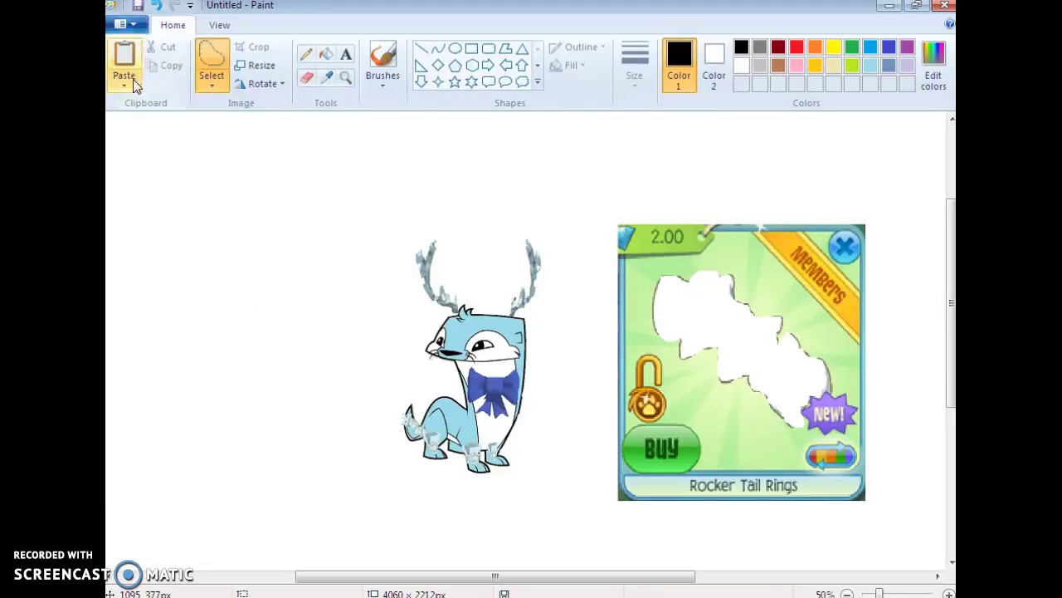
Delete the leftover Rocker Tail Rings card with a rectangular selection.
{"action": "left_click", "coordinate": [200, 88]}
{"action": "left_click", "coordinate": [226, 127]}
{"action": "left_click_drag", "start_coordinate": [572, 187], "coordinate": [926, 534]}
{"action": "right_click", "coordinate": [820, 233]}
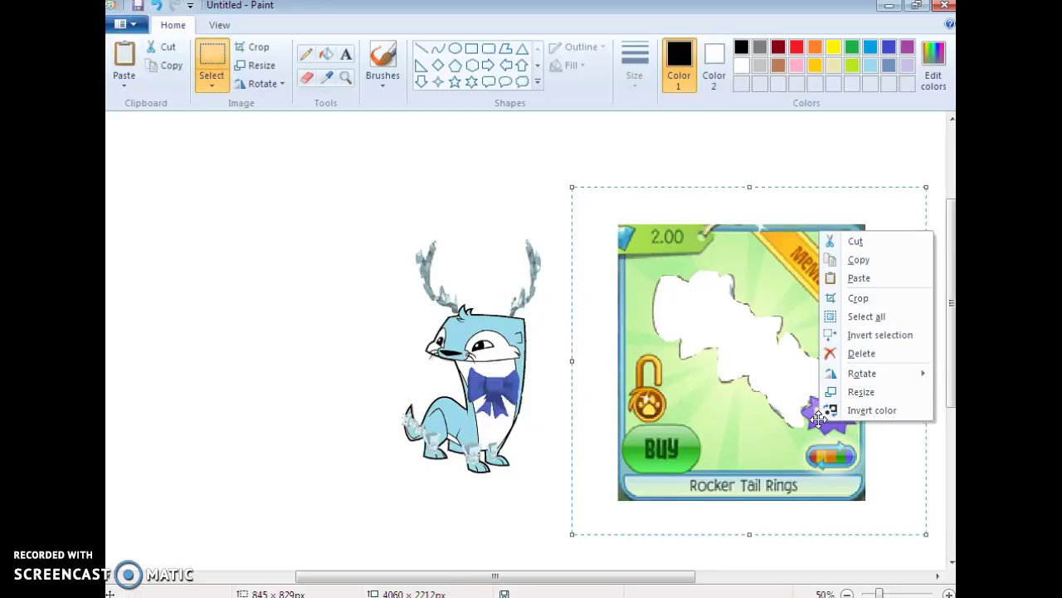
{"action": "left_click", "coordinate": [860, 354]}
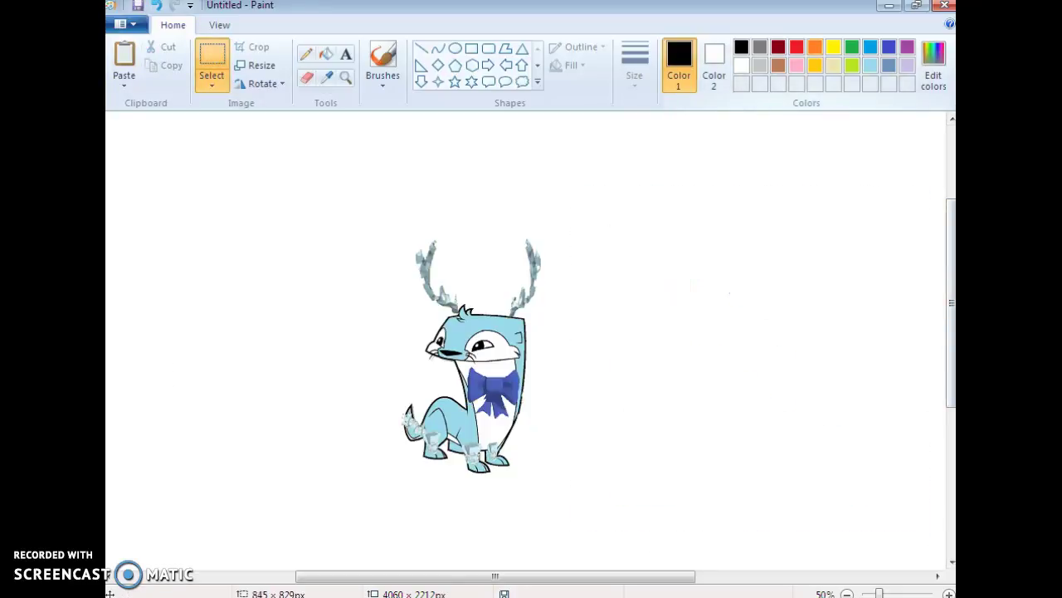
Select the whole dressed otter and shift it slightly up and right.
{"action": "left_click_drag", "start_coordinate": [304, 172], "coordinate": [689, 549]}
{"action": "left_click_drag", "start_coordinate": [492, 392], "coordinate": [503, 349]}
{"action": "left_click", "coordinate": [724, 368]}
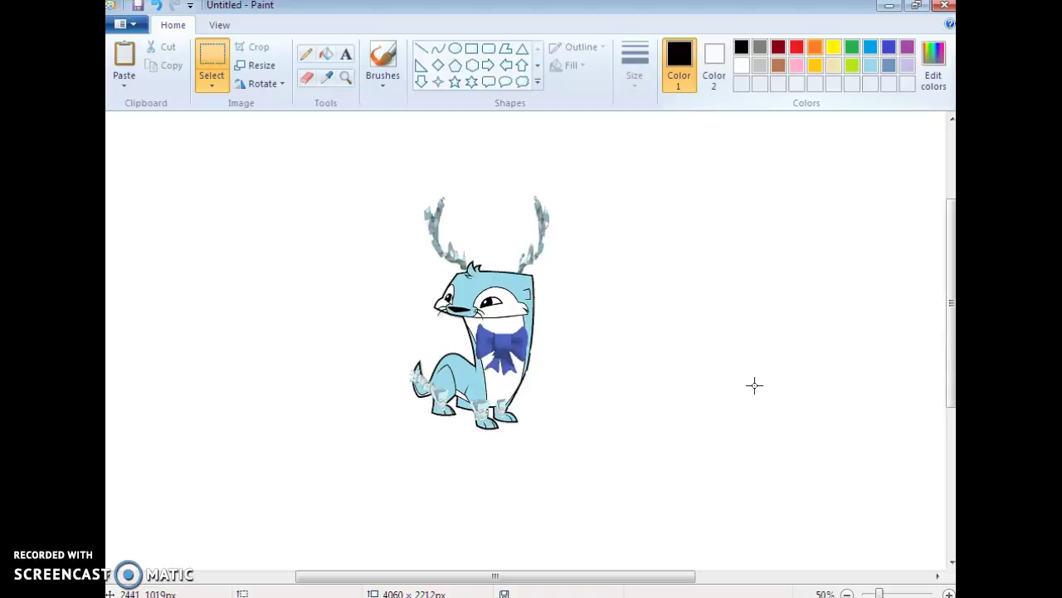